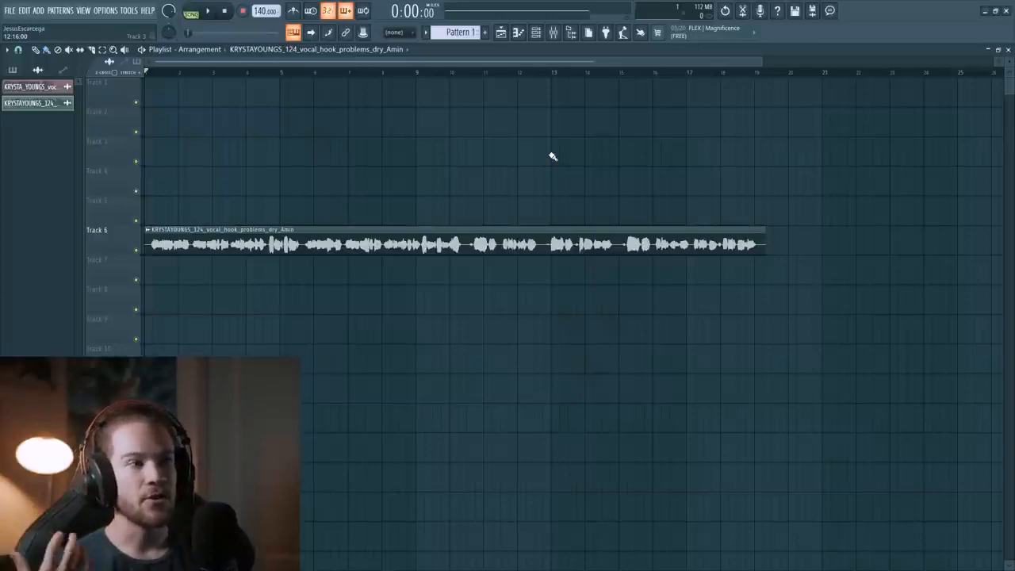
Step: Enlarge the vocal waveform on Track 6 and play it from bar 4 through its two loud peaks
{"action": "left_click_drag", "start_coordinate": [761, 61], "coordinate": [459, 61]}
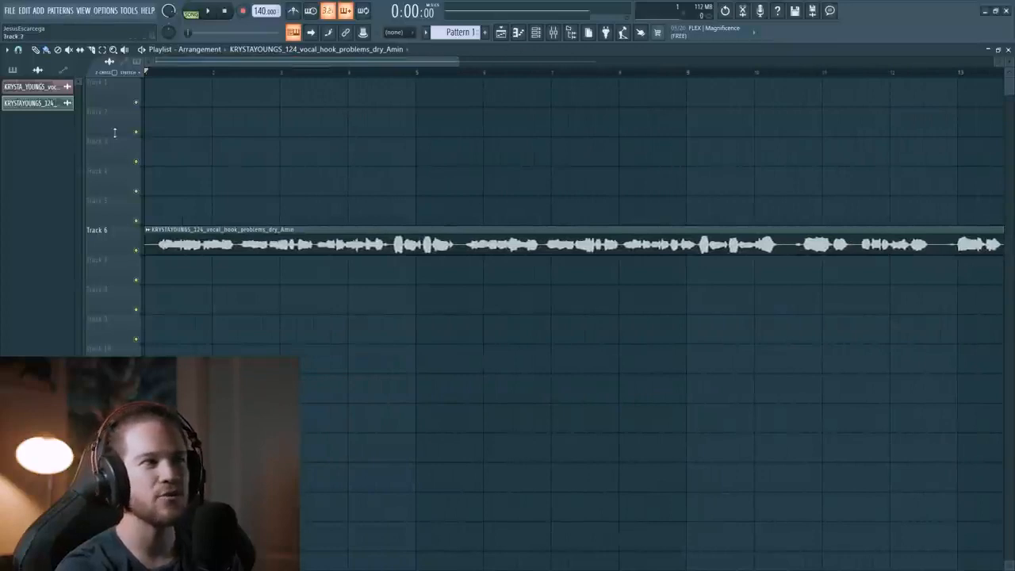
{"action": "left_click", "coordinate": [163, 73]}
{"action": "scroll", "coordinate": [122, 278], "scroll_direction": "up", "scroll_amount": 1}
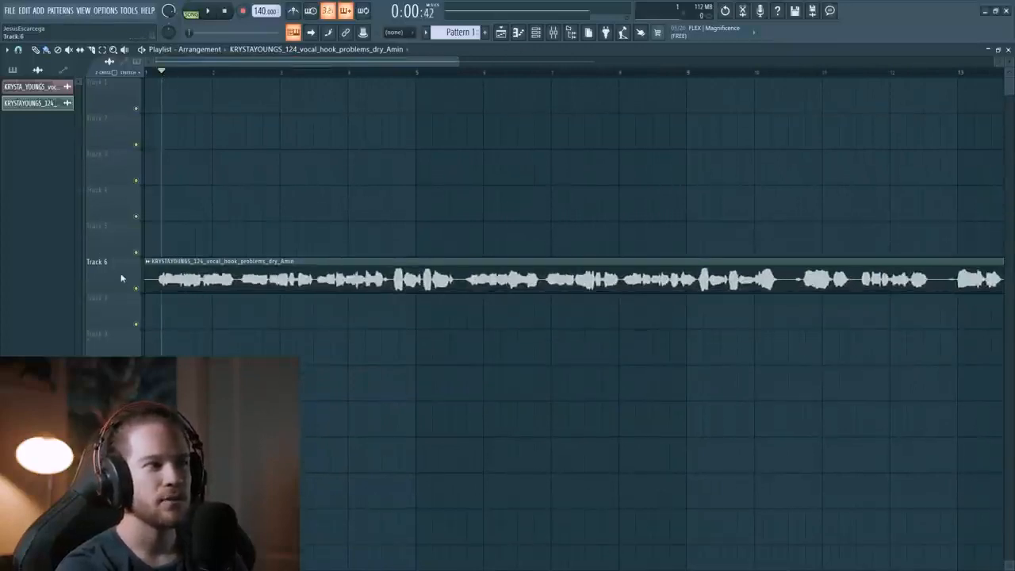
{"action": "left_click_drag", "start_coordinate": [120, 290], "coordinate": [119, 389]}
{"action": "scroll", "coordinate": [225, 223], "scroll_direction": "up", "scroll_amount": 1}
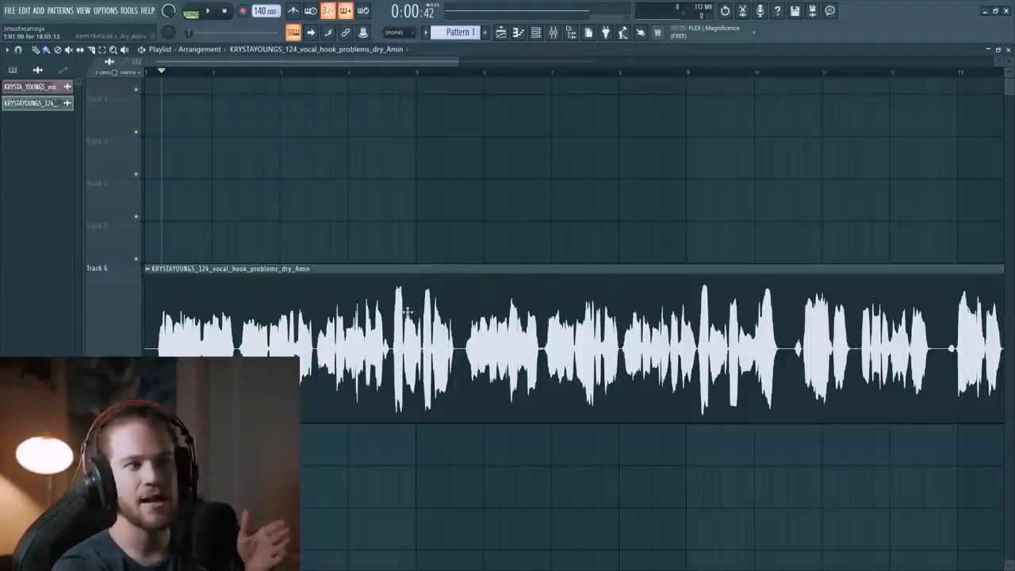
{"action": "scroll", "coordinate": [444, 352], "scroll_direction": "down", "scroll_amount": 3}
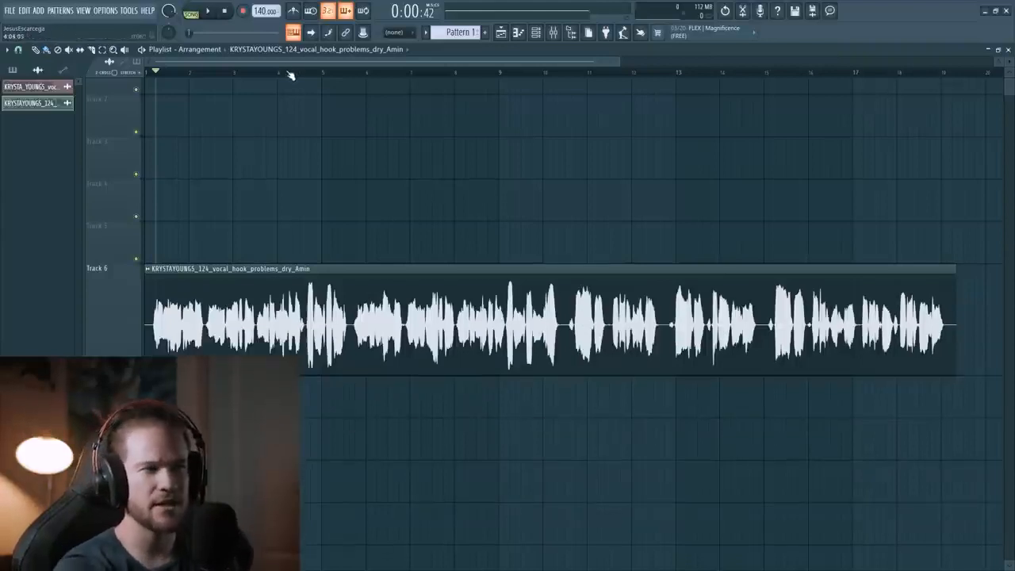
{"action": "left_click", "coordinate": [279, 74]}
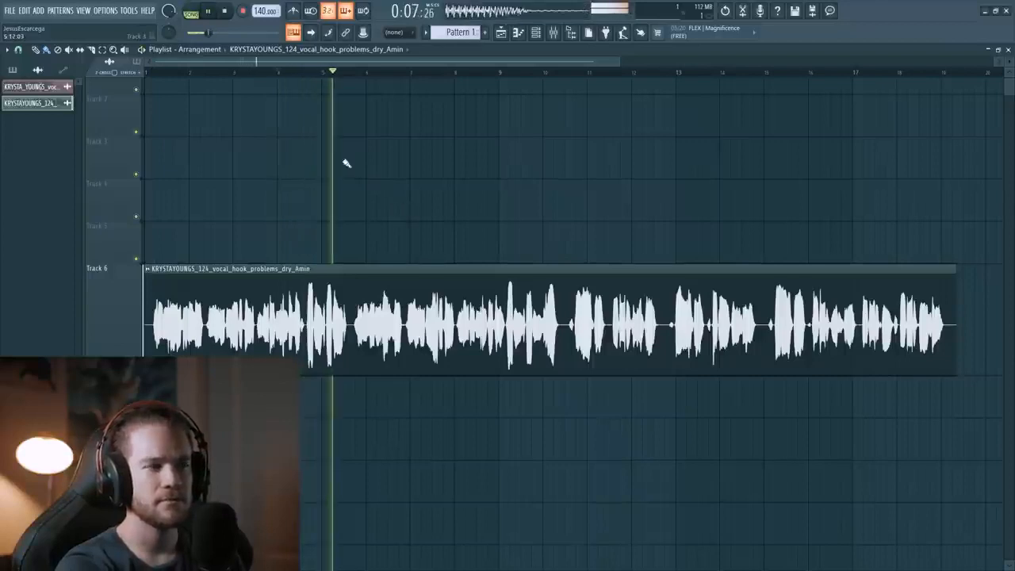
{"action": "key", "text": "space"}
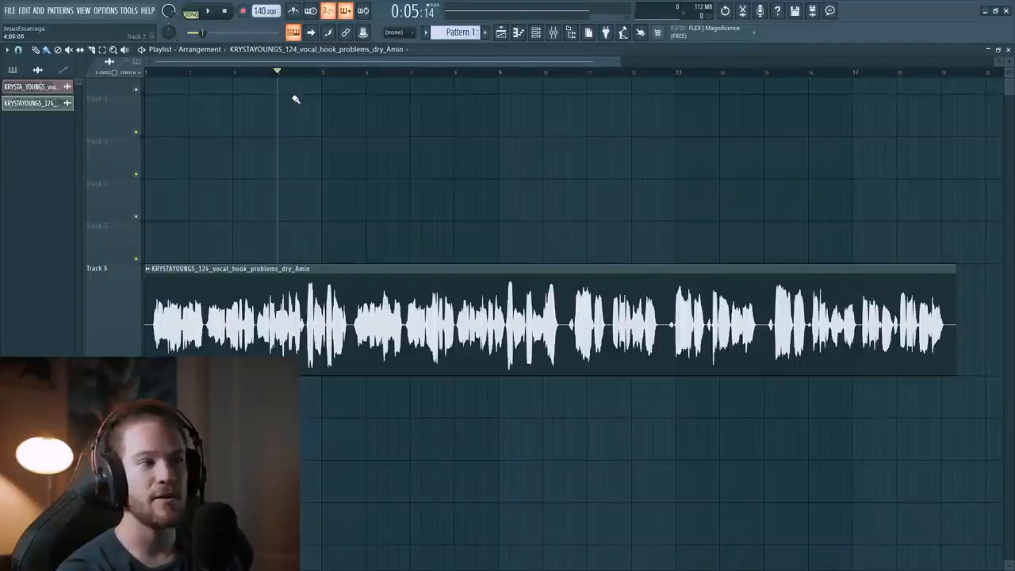
Step: Create a volume automation clip for the vocal clip on Track 6
{"action": "left_click", "coordinate": [148, 267]}
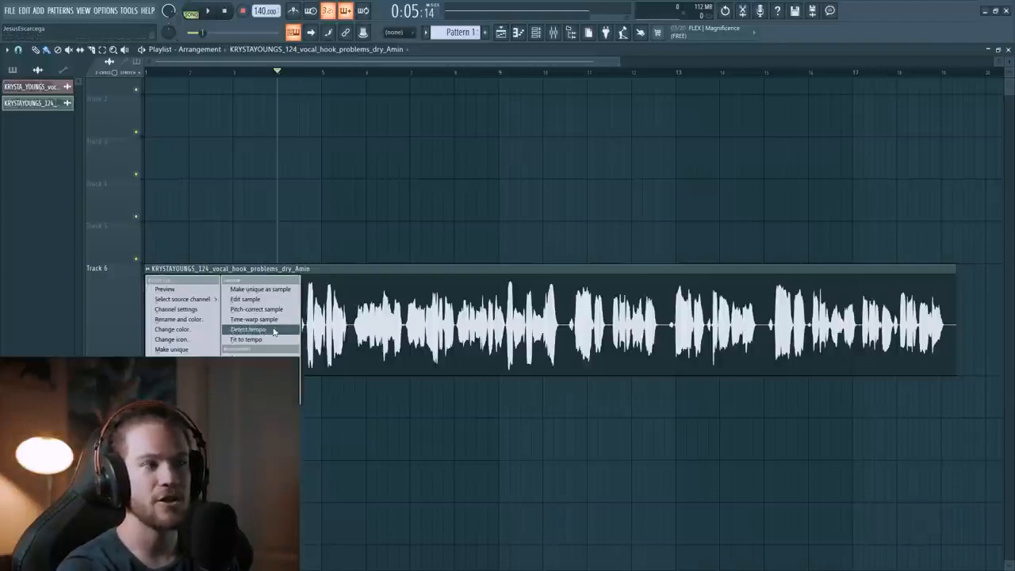
{"action": "mouse_move", "coordinate": [272, 354]}
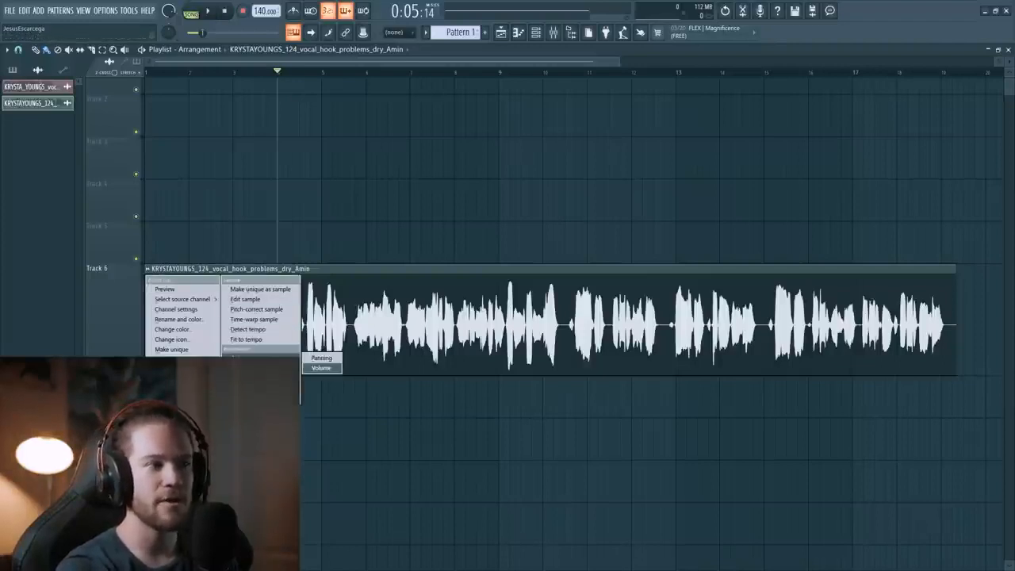
{"action": "left_click", "coordinate": [321, 366]}
Step: Add volume automation points around the loud peak just before bar 5 and dip the volume over it
{"action": "scroll", "coordinate": [303, 77], "scroll_direction": "up", "scroll_amount": 4}
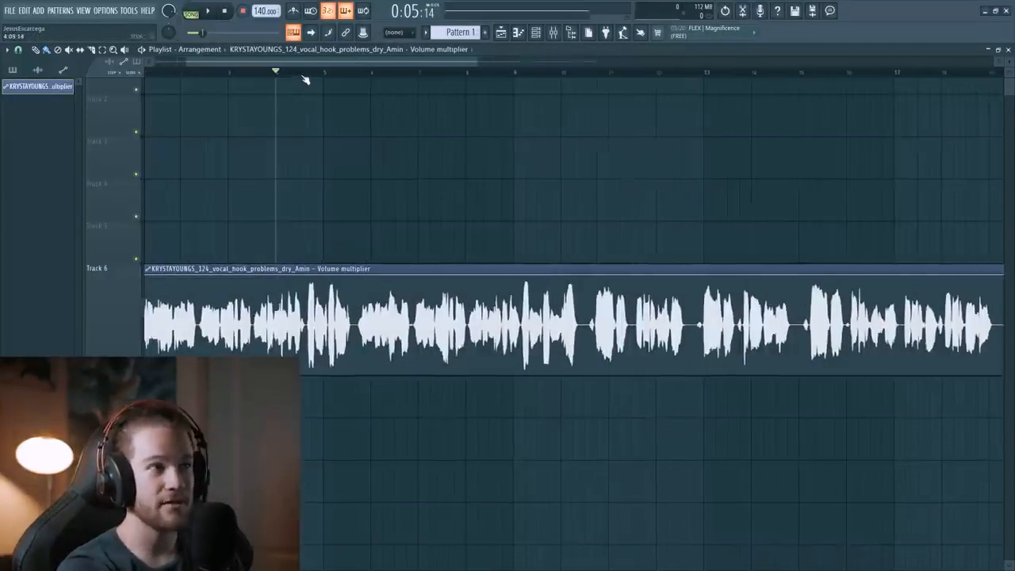
{"action": "scroll", "coordinate": [305, 80], "scroll_direction": "up", "scroll_amount": 3}
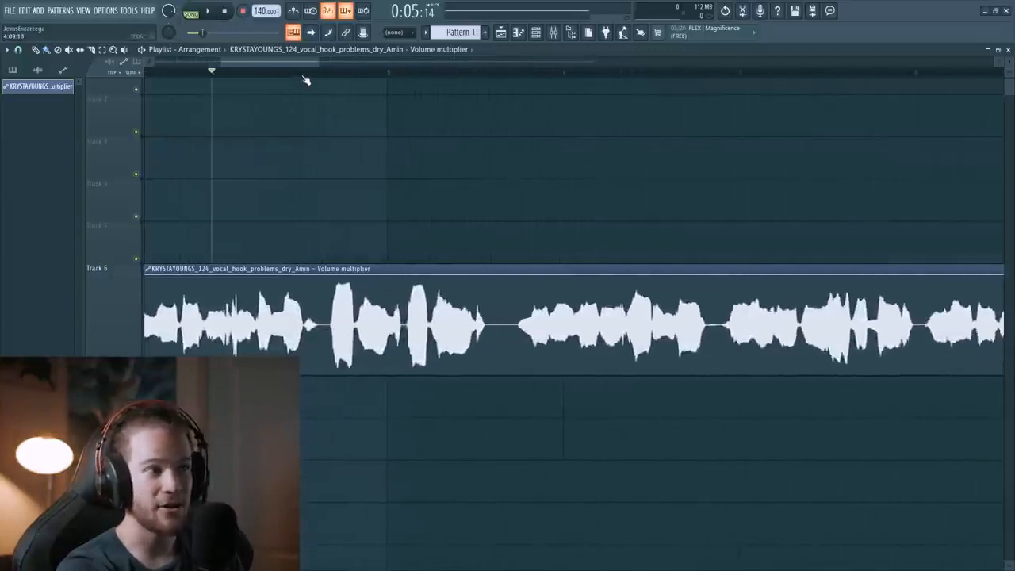
{"action": "right_click", "coordinate": [228, 276]}
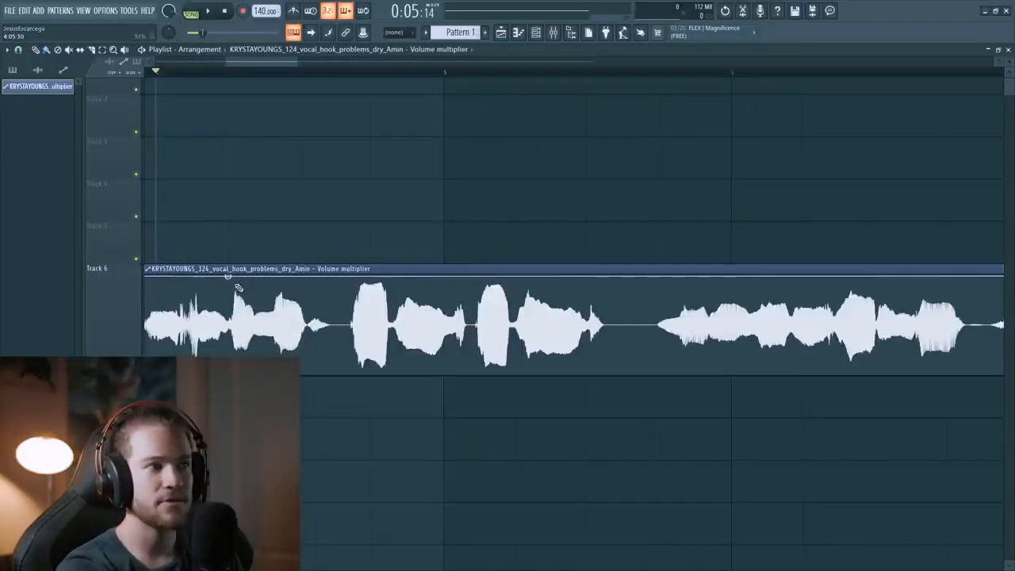
{"action": "right_click", "coordinate": [246, 277]}
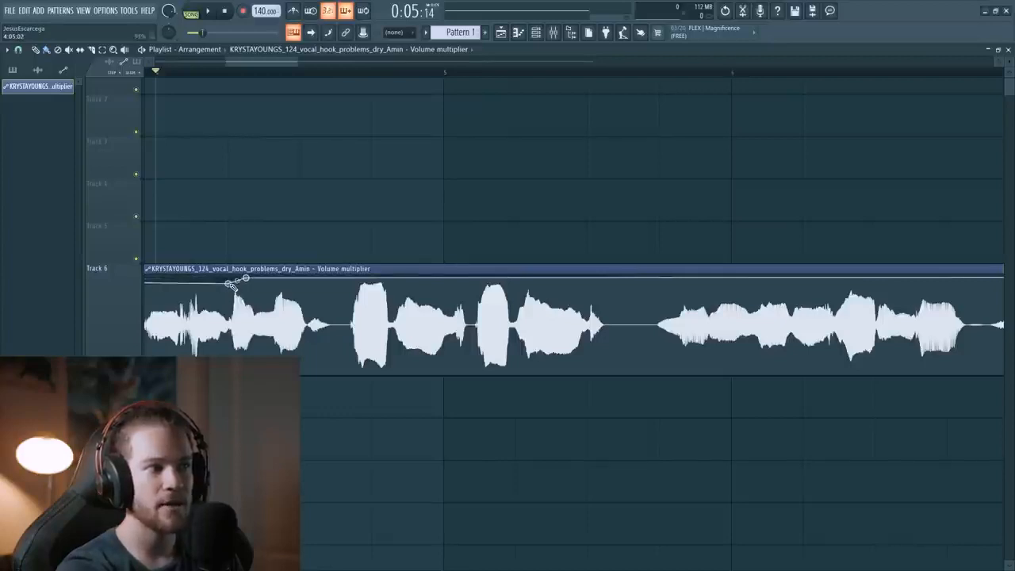
{"action": "right_click", "coordinate": [353, 278]}
{"action": "right_click", "coordinate": [389, 281]}
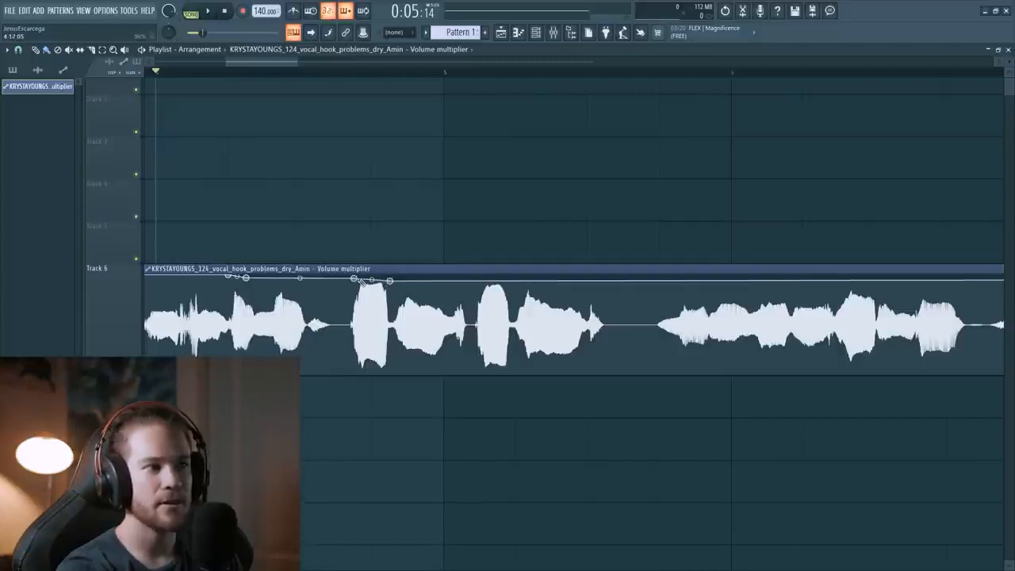
{"action": "left_click_drag", "start_coordinate": [354, 278], "coordinate": [412, 269]}
{"action": "right_click", "coordinate": [406, 281]}
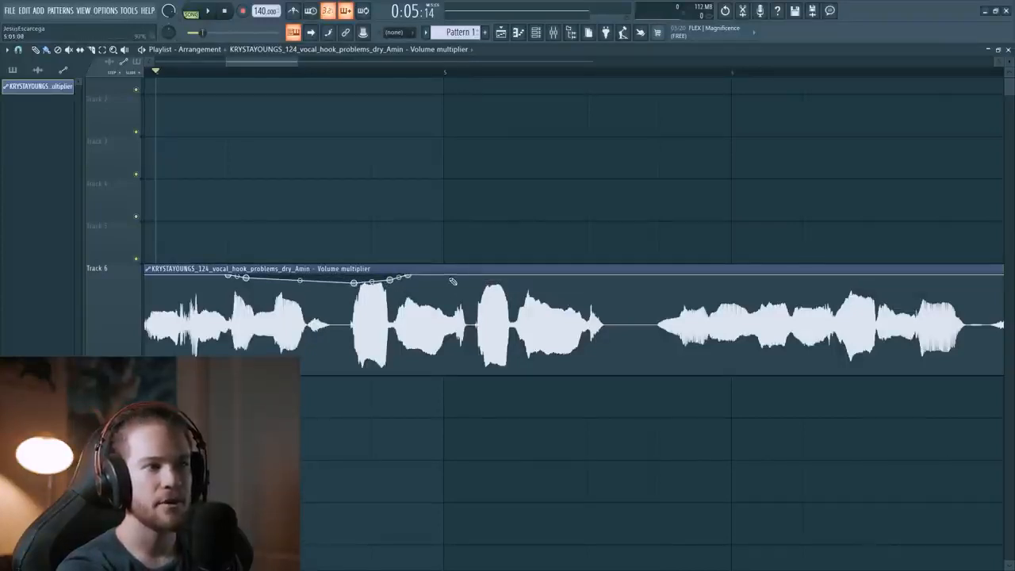
Step: Shape a second volume dip over the loud peak just after bar 5, returning to full level behind it
{"action": "right_click", "coordinate": [477, 282]}
{"action": "left_click_drag", "start_coordinate": [478, 282], "coordinate": [516, 275]}
{"action": "right_click", "coordinate": [462, 283]}
{"action": "right_click", "coordinate": [514, 281]}
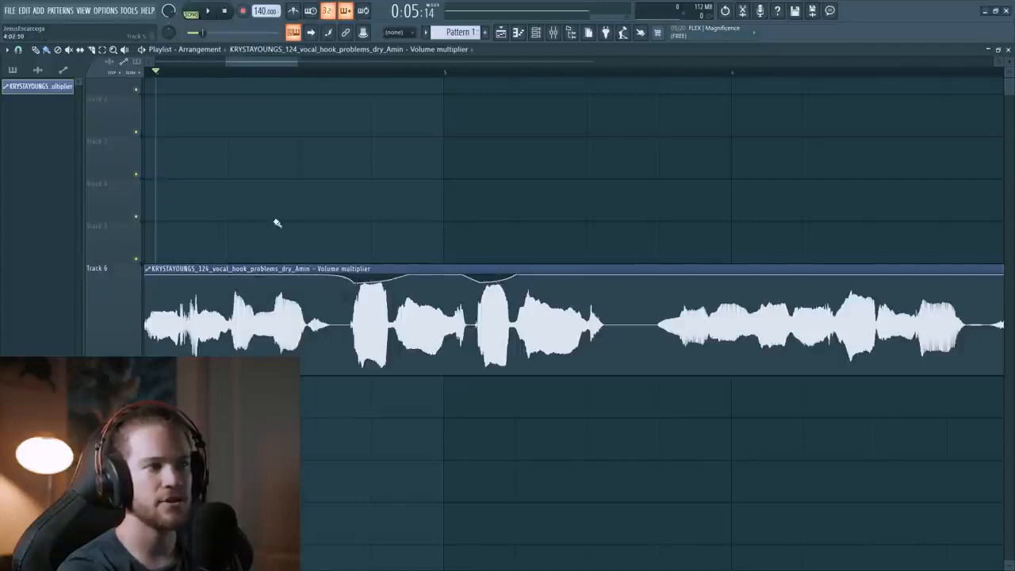
Step: Audition the automated vocal from bar 4 and deepen the volume dip over the first loud peak
{"action": "key", "text": "space"}
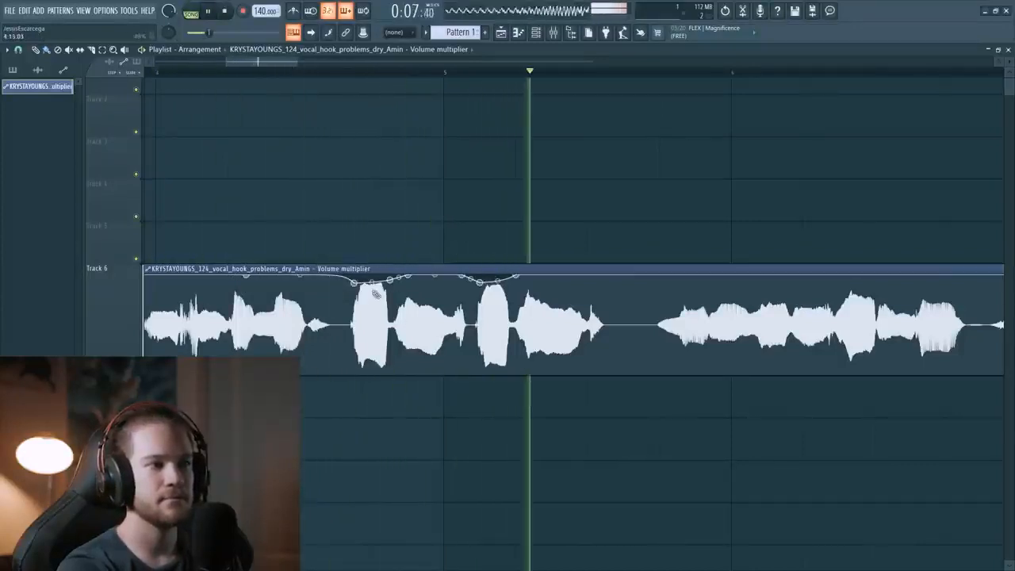
{"action": "key", "text": "space"}
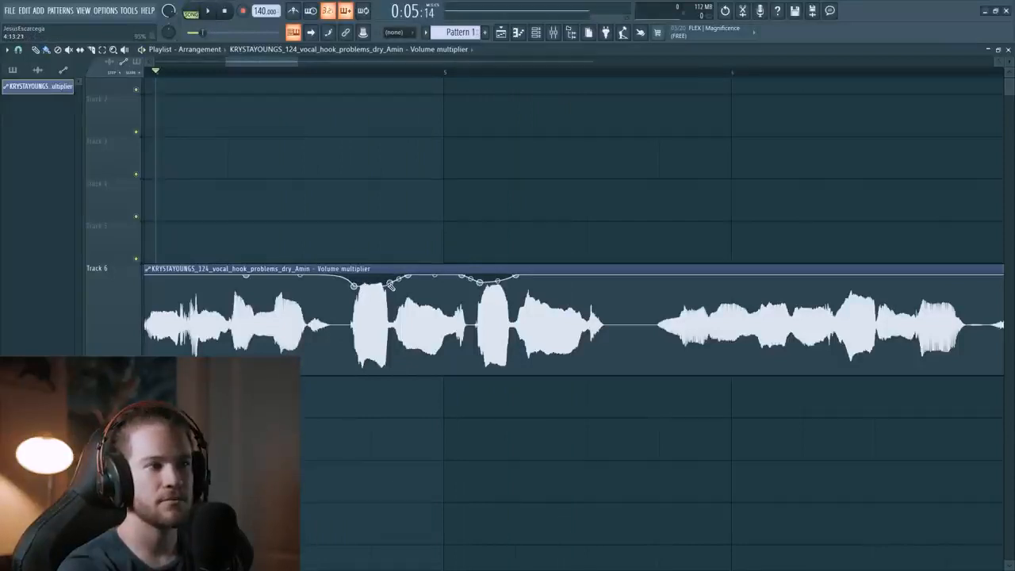
{"action": "key", "text": "space"}
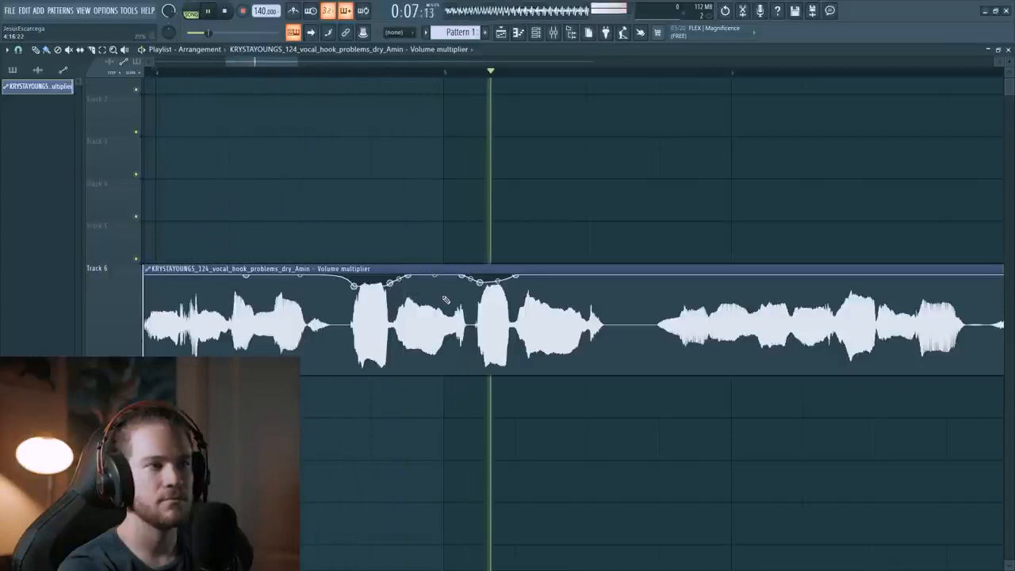
{"action": "key", "text": "space"}
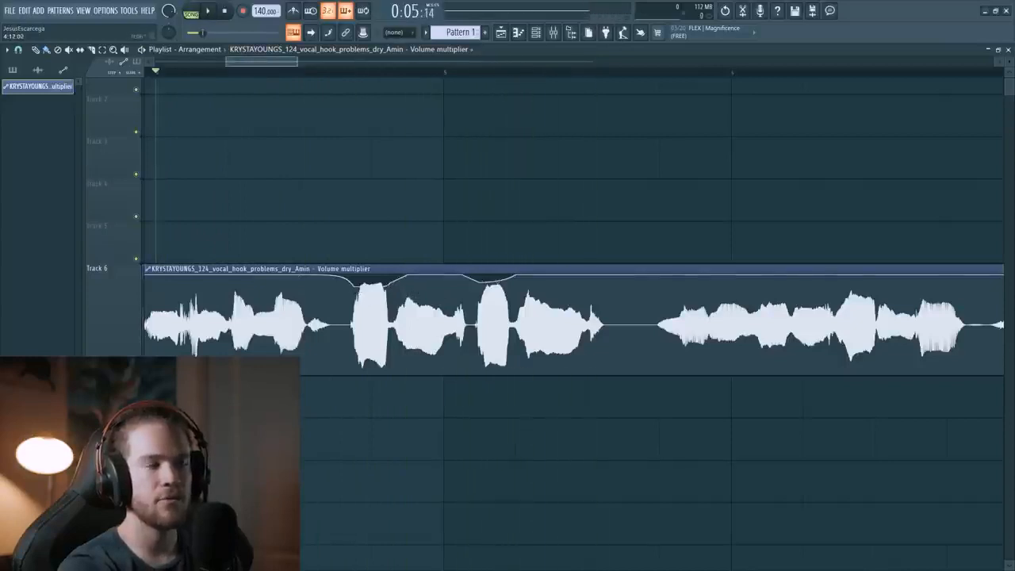
Step: Slice the automated vocal in the gap between bars 5 and 6 and copy its first section to Track 3
{"action": "scroll", "coordinate": [356, 142], "scroll_direction": "down", "scroll_amount": 6}
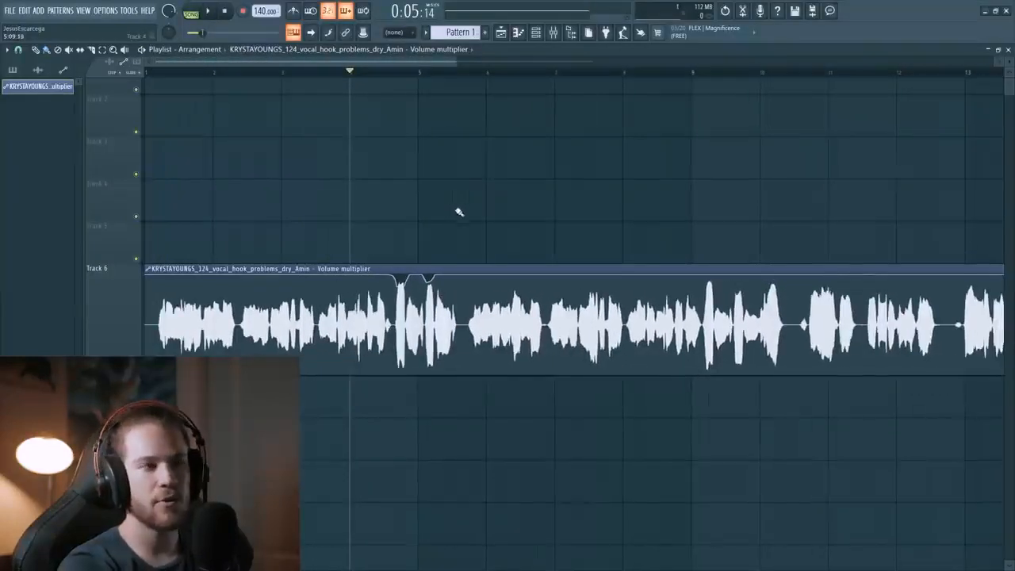
{"action": "mouse_move", "coordinate": [468, 219]}
{"action": "left_mouse_down"}
{"action": "mouse_move", "coordinate": [470, 364]}
{"action": "mouse_move", "coordinate": [473, 355]}
{"action": "left_mouse_up"}
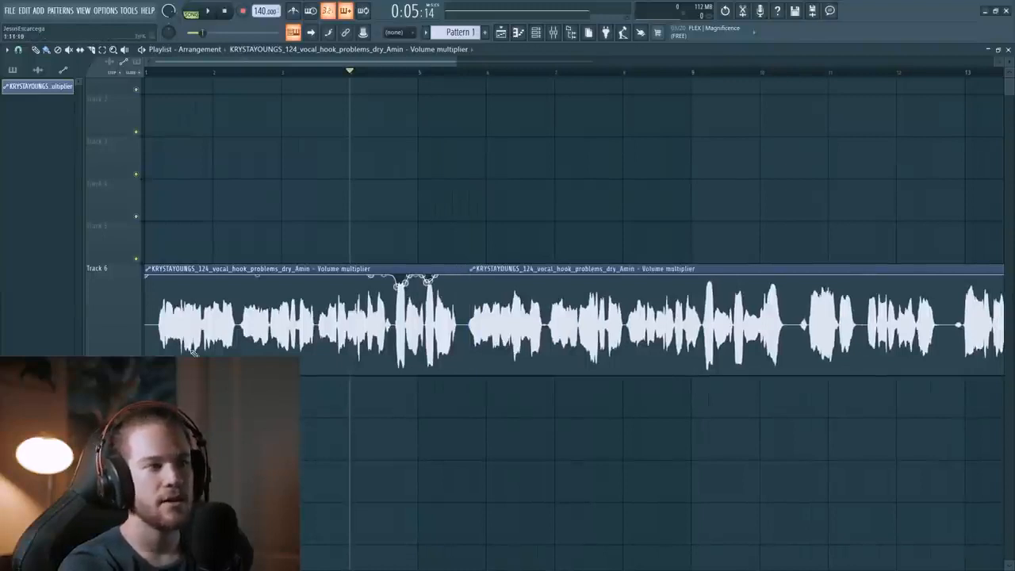
{"action": "left_click", "coordinate": [339, 270]}
{"action": "left_click_drag", "start_coordinate": [339, 269], "coordinate": [339, 143]}
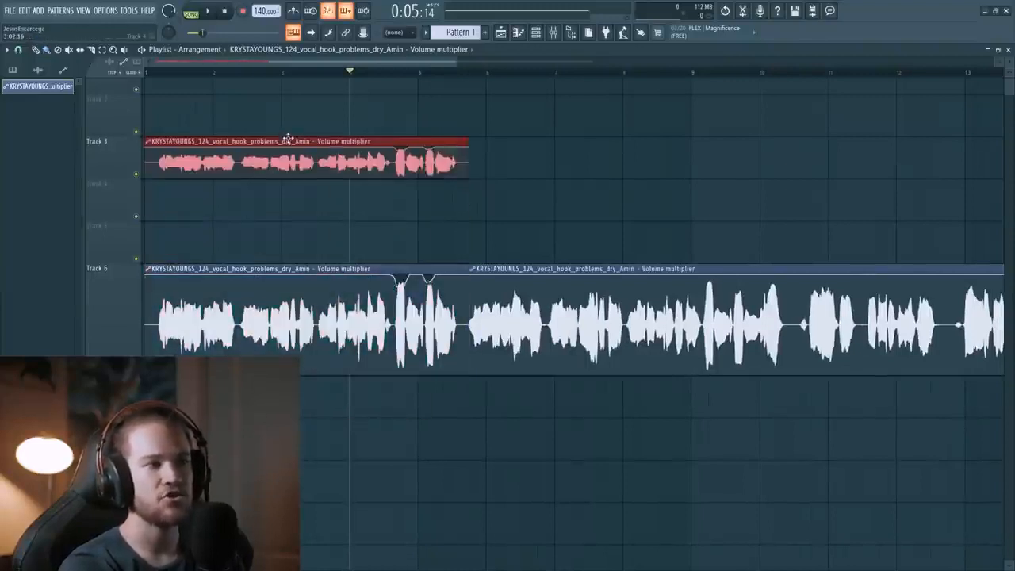
Step: Consolidate Track 3 from the track start
{"action": "right_click", "coordinate": [133, 136]}
{"action": "mouse_move", "coordinate": [187, 302]}
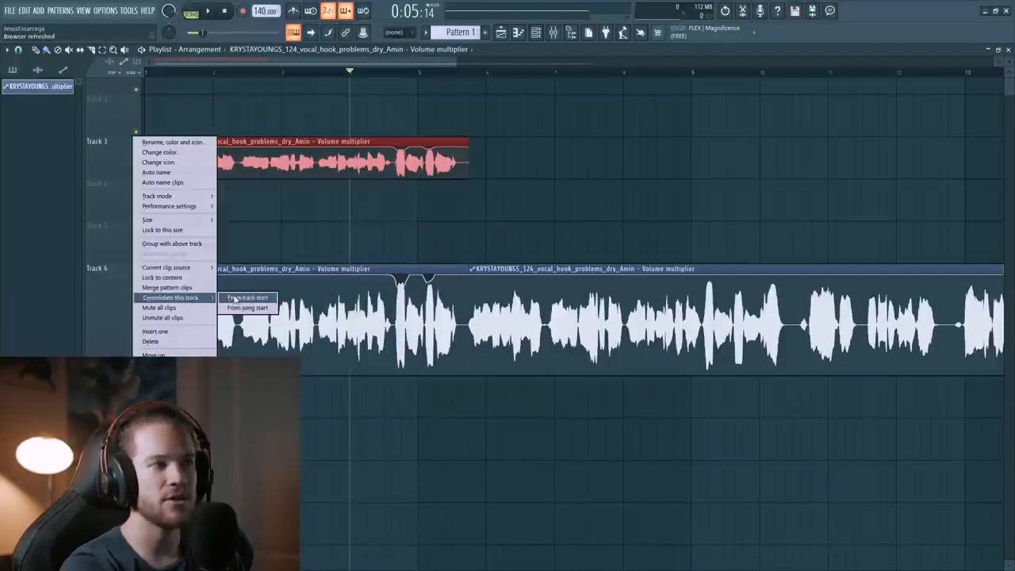
{"action": "left_click", "coordinate": [242, 300]}
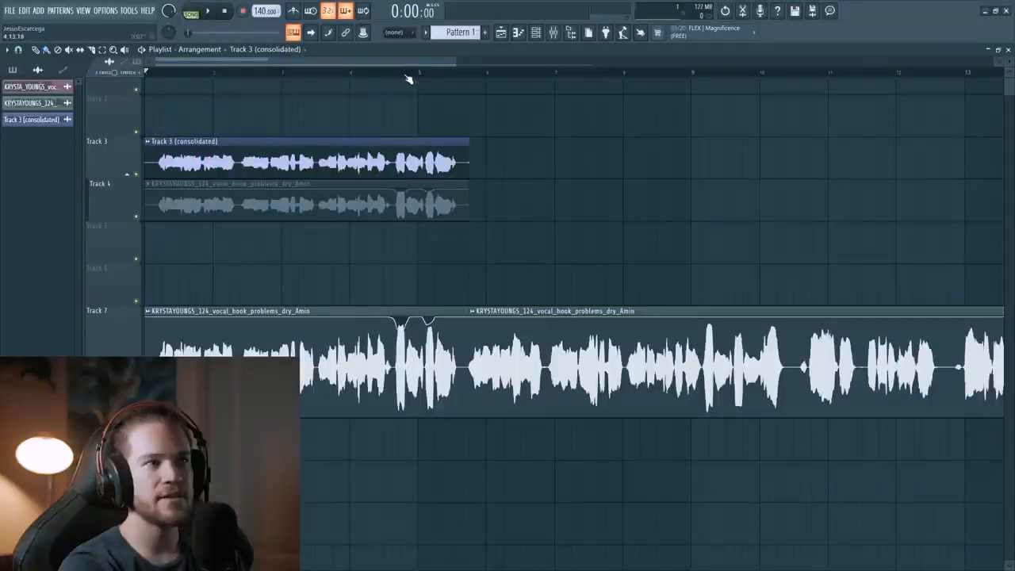
Step: Overlay the original first vocal section on the consolidated Track 3 clip to compare their waveforms, separate them and return the original to Track 7
{"action": "scroll", "coordinate": [409, 75], "scroll_direction": "up", "scroll_amount": 4}
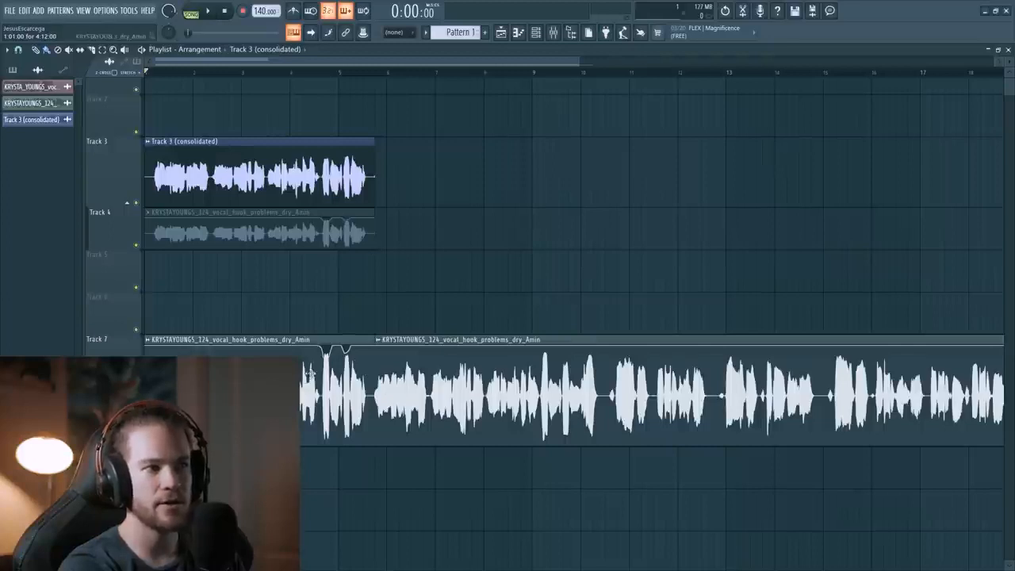
{"action": "left_click_drag", "start_coordinate": [322, 352], "coordinate": [317, 83]}
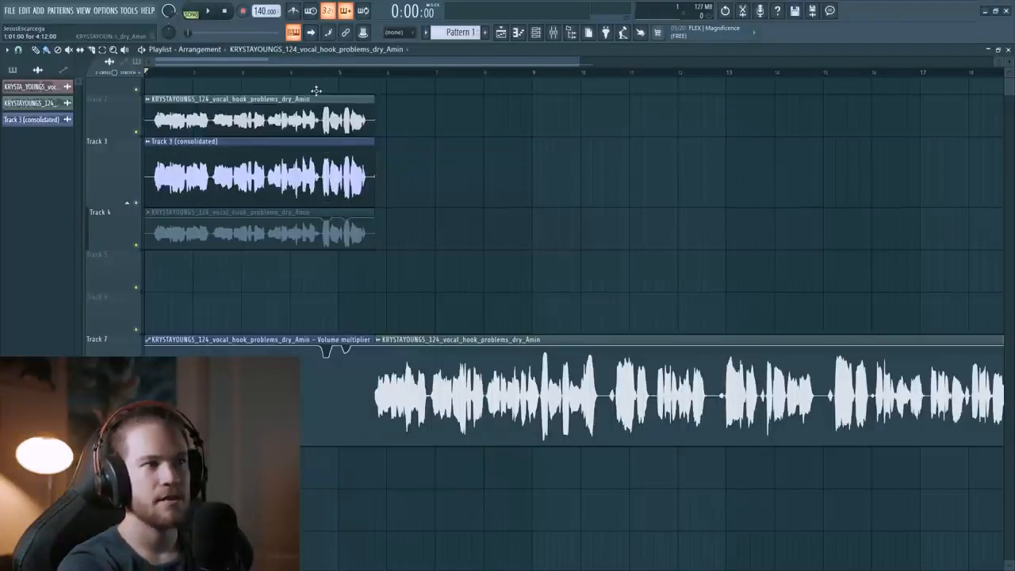
{"action": "right_click", "coordinate": [316, 114]}
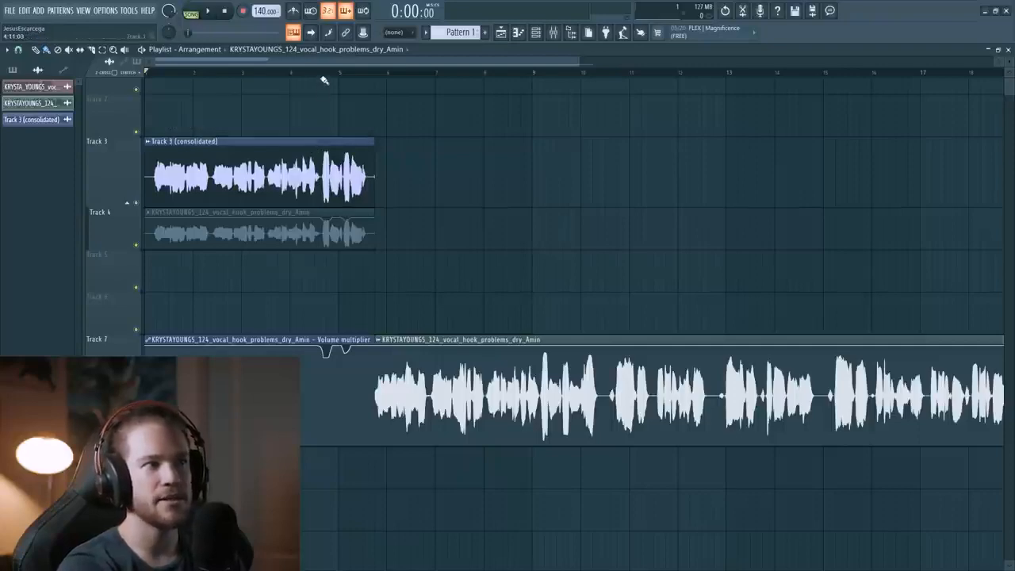
{"action": "scroll", "coordinate": [324, 80], "scroll_direction": "up", "scroll_amount": 2}
{"action": "scroll", "coordinate": [325, 80], "scroll_direction": "up", "scroll_amount": 4}
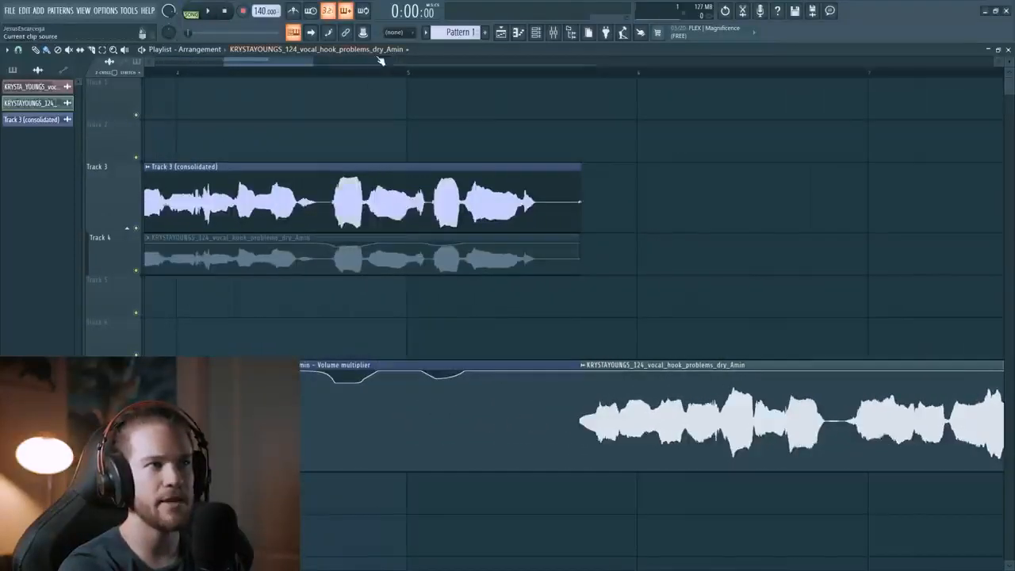
{"action": "scroll", "coordinate": [379, 62], "scroll_direction": "down", "scroll_amount": 4}
{"action": "left_click_drag", "start_coordinate": [333, 169], "coordinate": [329, 125]}
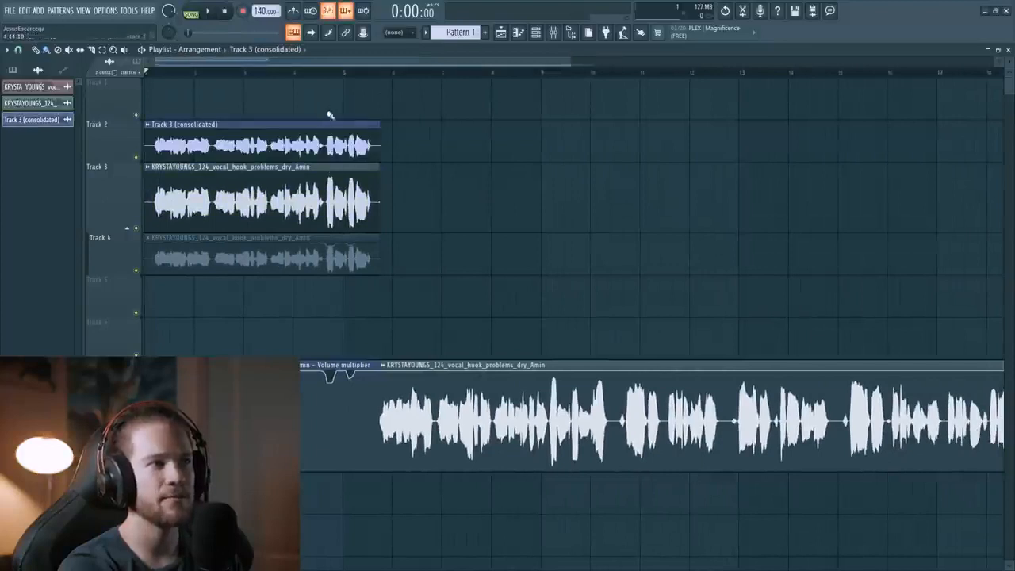
{"action": "left_click_drag", "start_coordinate": [330, 173], "coordinate": [325, 349]}
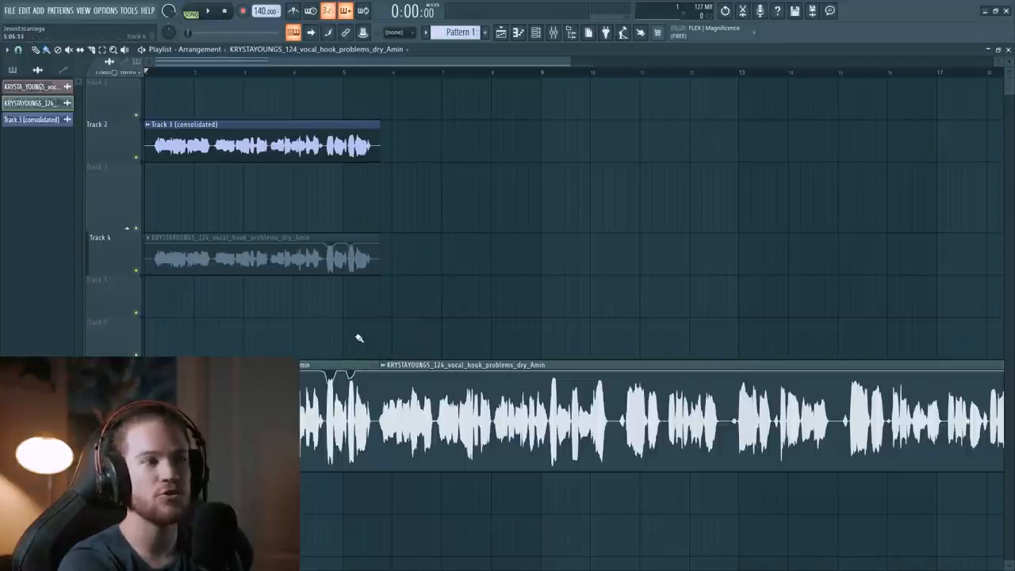
Step: Delete the muted copy, the consolidated clip and the volume automation, and move both original vocal sections to Track 6
{"action": "right_click", "coordinate": [269, 264]}
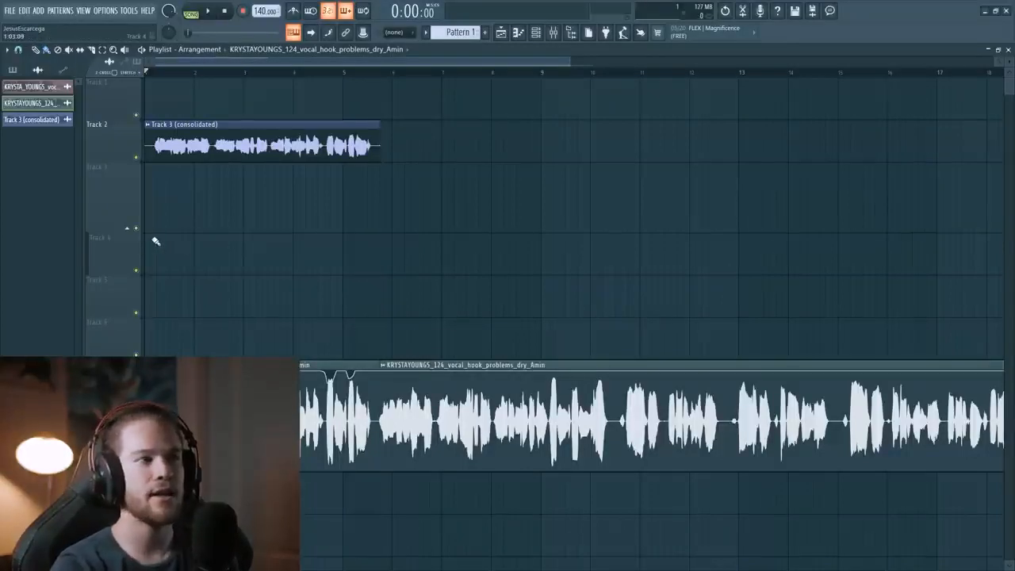
{"action": "right_click", "coordinate": [358, 149]}
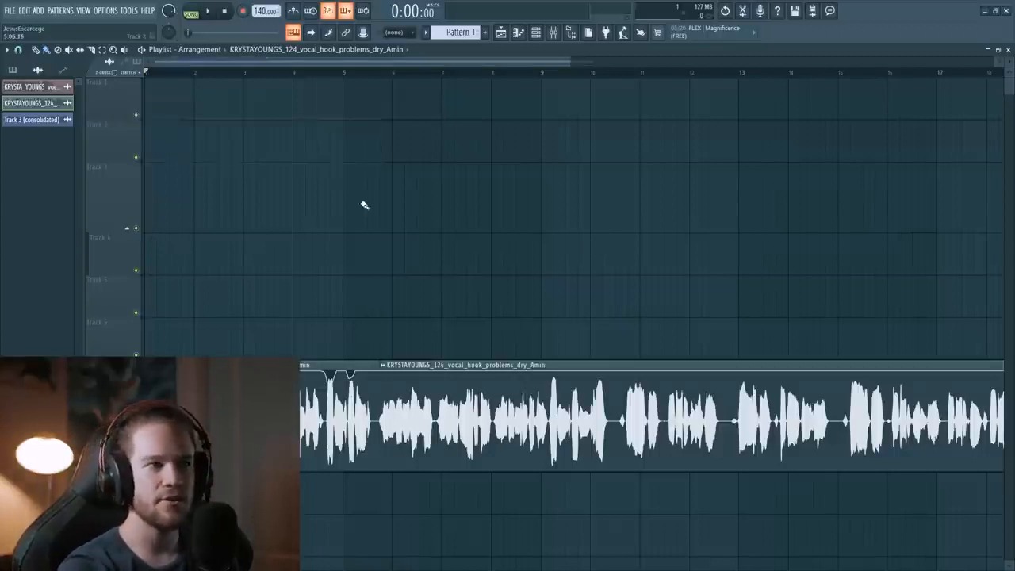
{"action": "left_click_drag", "start_coordinate": [339, 368], "coordinate": [333, 315]}
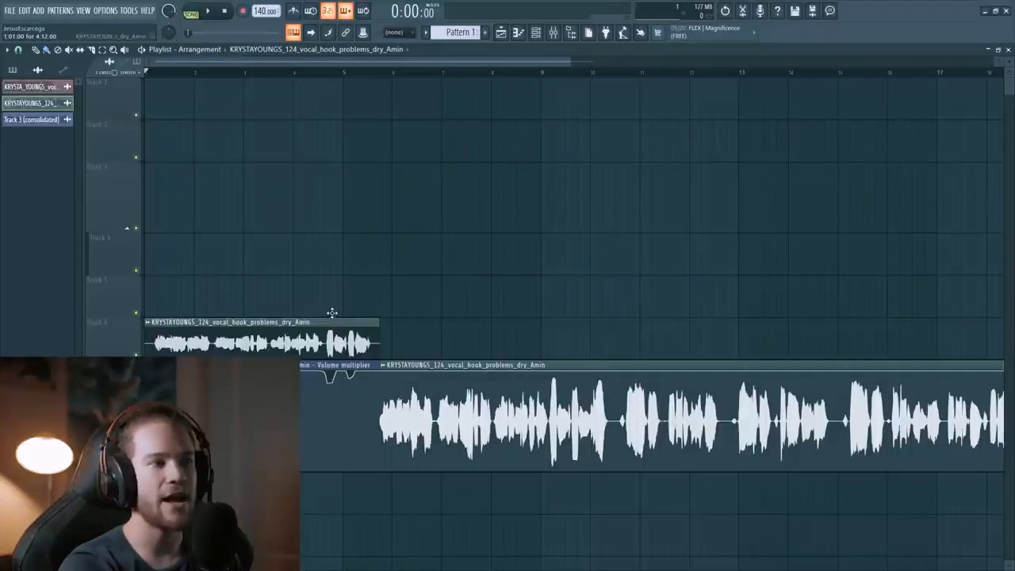
{"action": "right_click", "coordinate": [347, 369]}
{"action": "left_click_drag", "start_coordinate": [410, 365], "coordinate": [410, 327]}
{"action": "scroll", "coordinate": [379, 369], "scroll_direction": "down", "scroll_amount": 3}
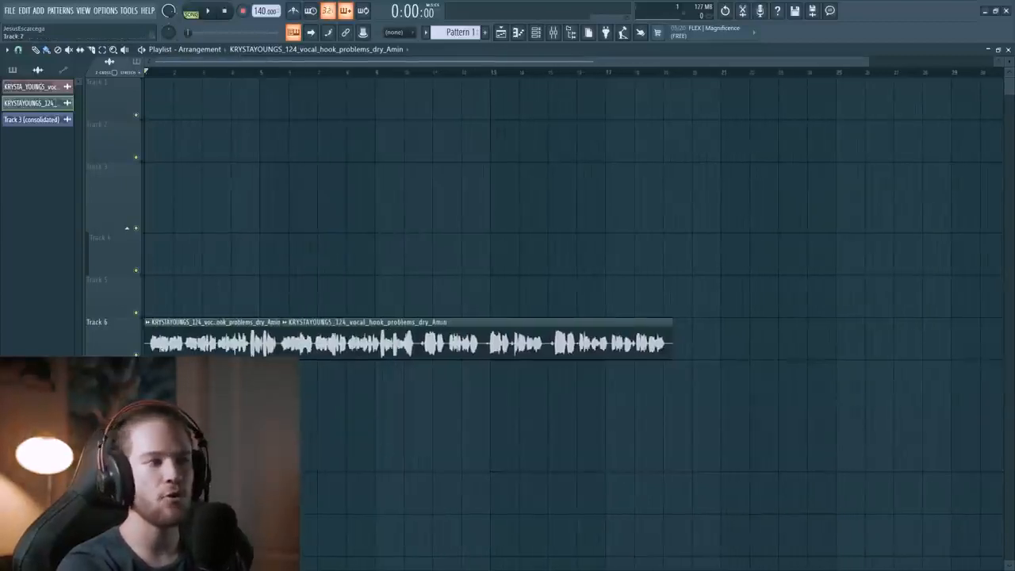
Step: Load Vocal Rider Stereo into effect slot 2 of the Master mixer track and move its window clear of the webcam area
{"action": "left_click", "coordinate": [560, 36]}
{"action": "left_click", "coordinate": [936, 101]}
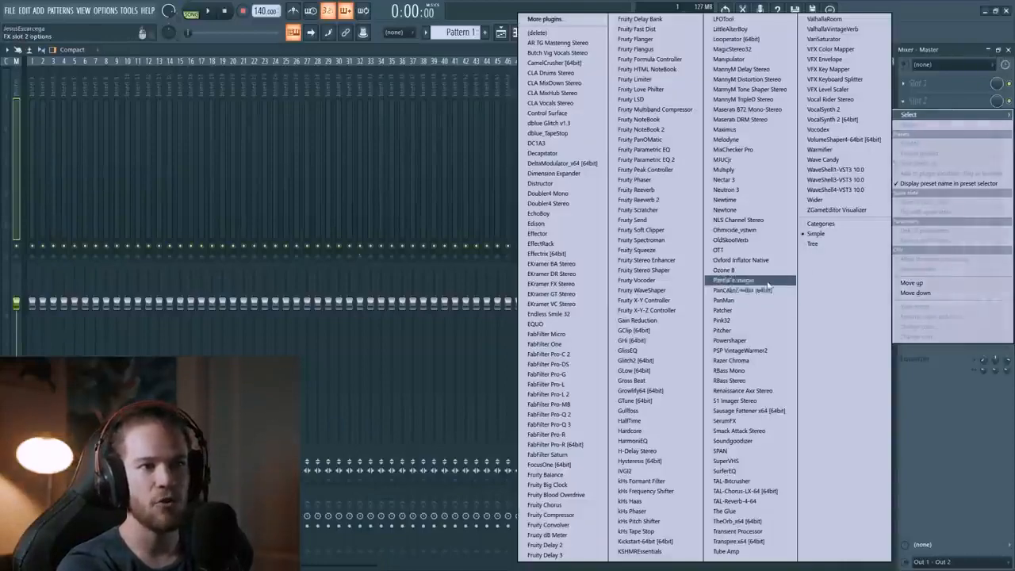
{"action": "left_click", "coordinate": [825, 99]}
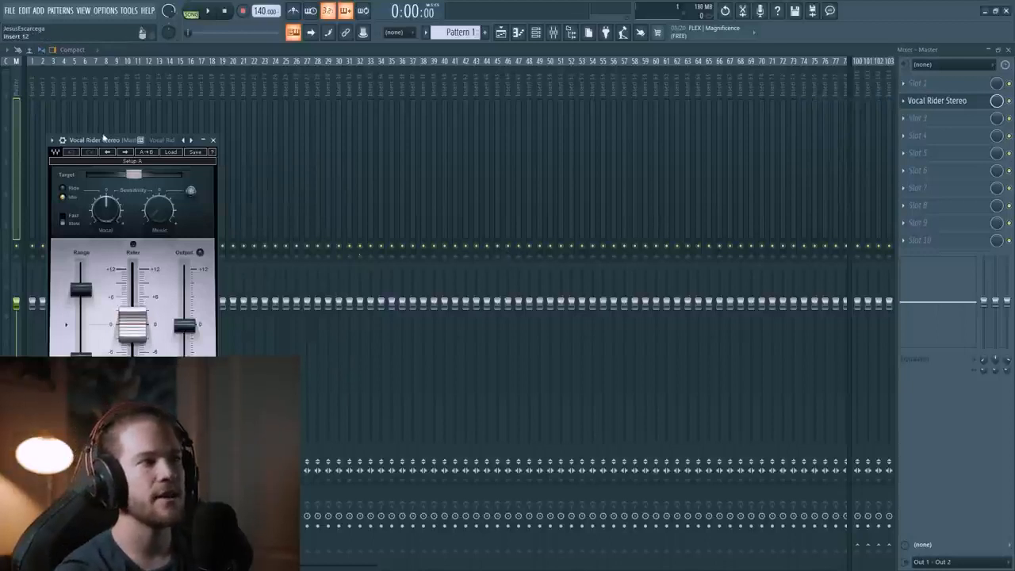
{"action": "left_click_drag", "start_coordinate": [107, 140], "coordinate": [469, 50]}
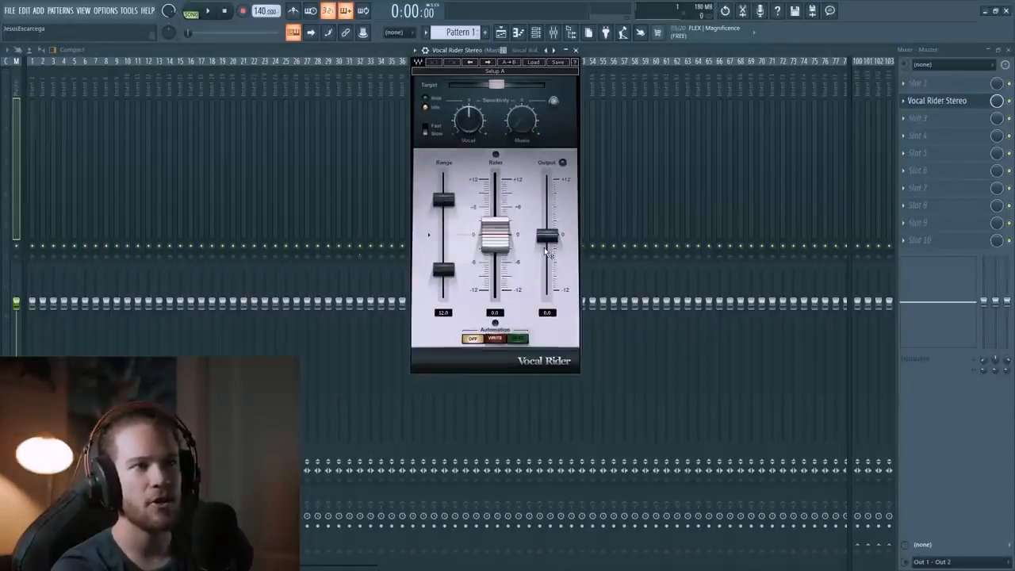
{"action": "left_click_drag", "start_coordinate": [474, 52], "coordinate": [498, 66]}
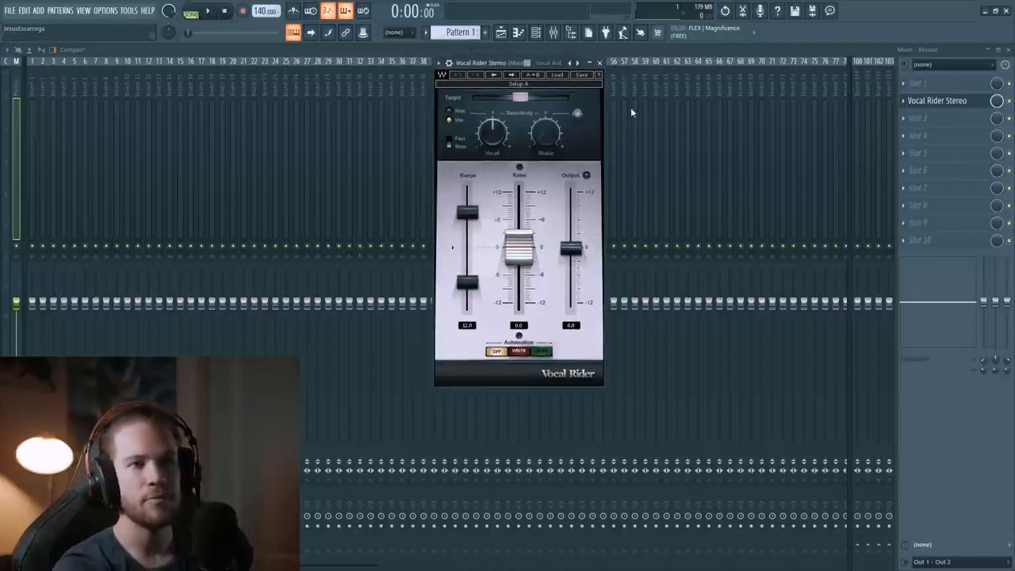
Step: Play the vocal through Vocal Rider Stereo to examine its fader movement, stop playback and reposition the plugin window
{"action": "key", "text": "space"}
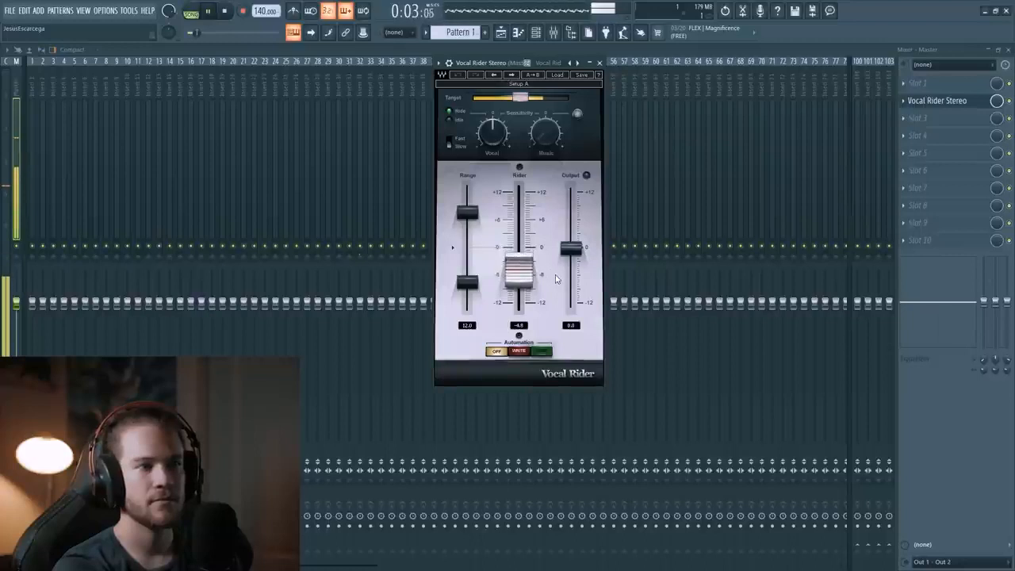
{"action": "key", "text": "space"}
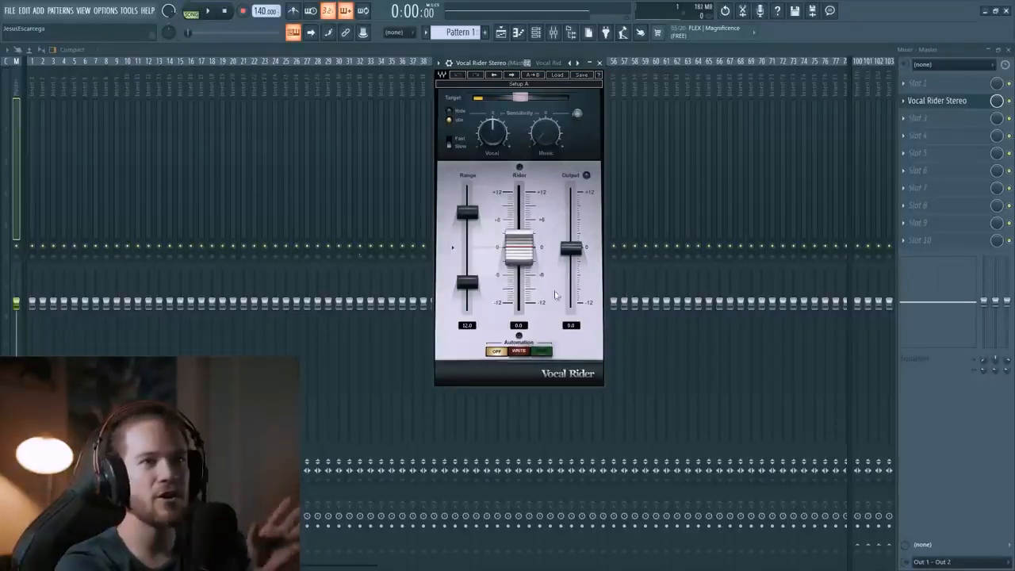
{"action": "left_click_drag", "start_coordinate": [499, 66], "coordinate": [520, 69]}
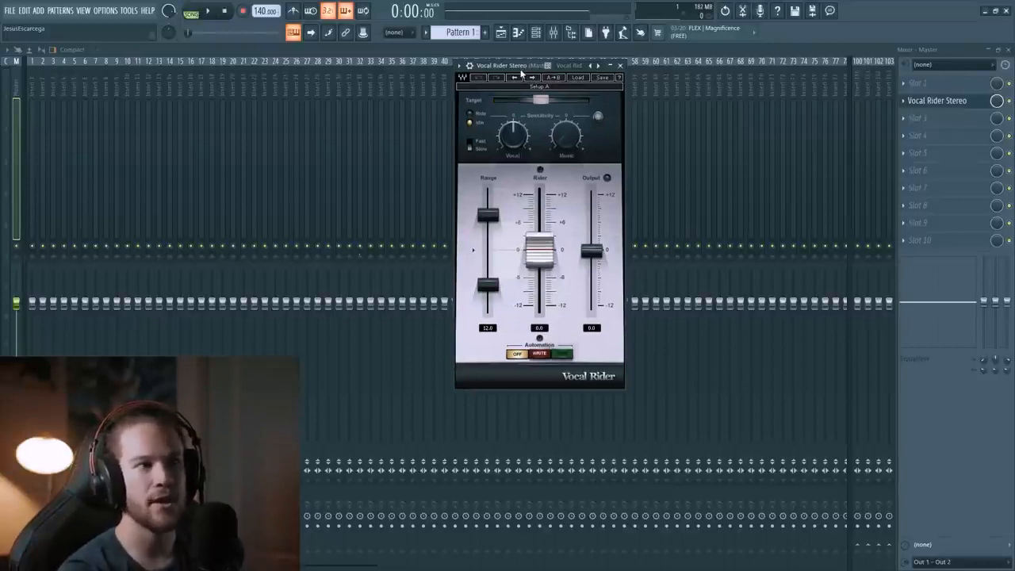
{"action": "left_click_drag", "start_coordinate": [527, 71], "coordinate": [458, 88]}
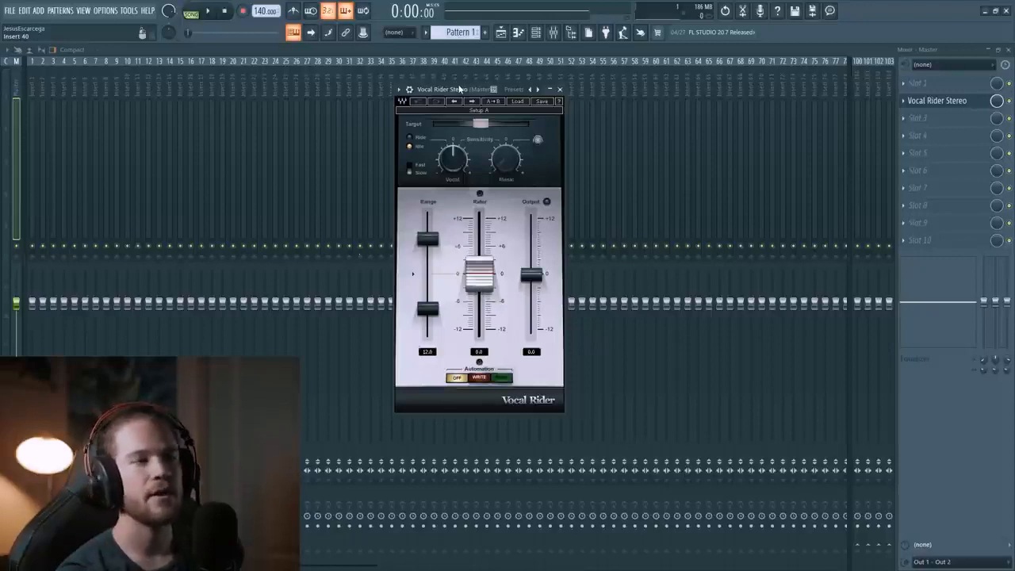
Step: Load Patcher into effect slot 4 of the Master track and apply its Vocal Rider preset
{"action": "left_click", "coordinate": [922, 134]}
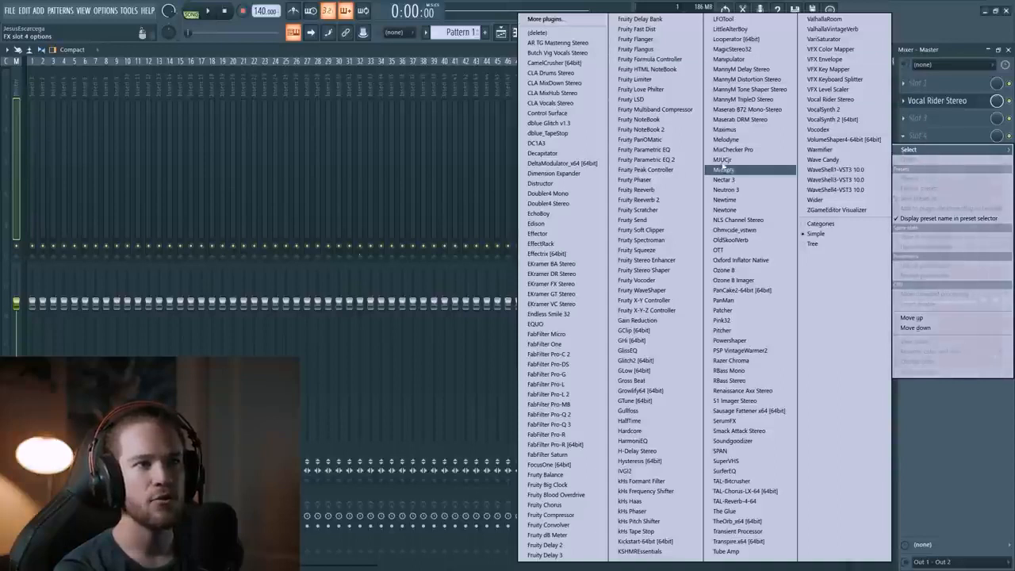
{"action": "left_click", "coordinate": [738, 315]}
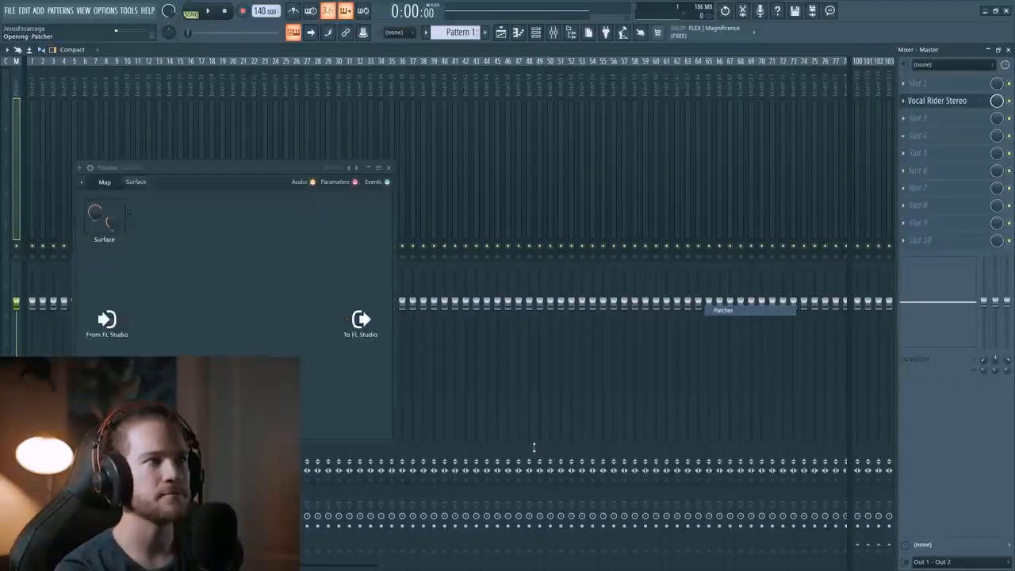
{"action": "left_click", "coordinate": [80, 167]}
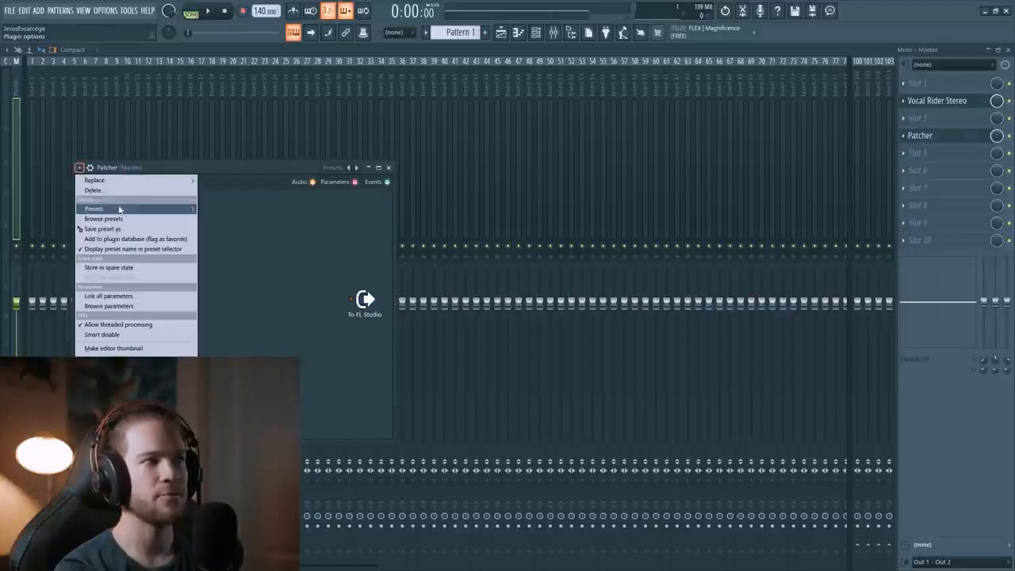
{"action": "mouse_move", "coordinate": [124, 209]}
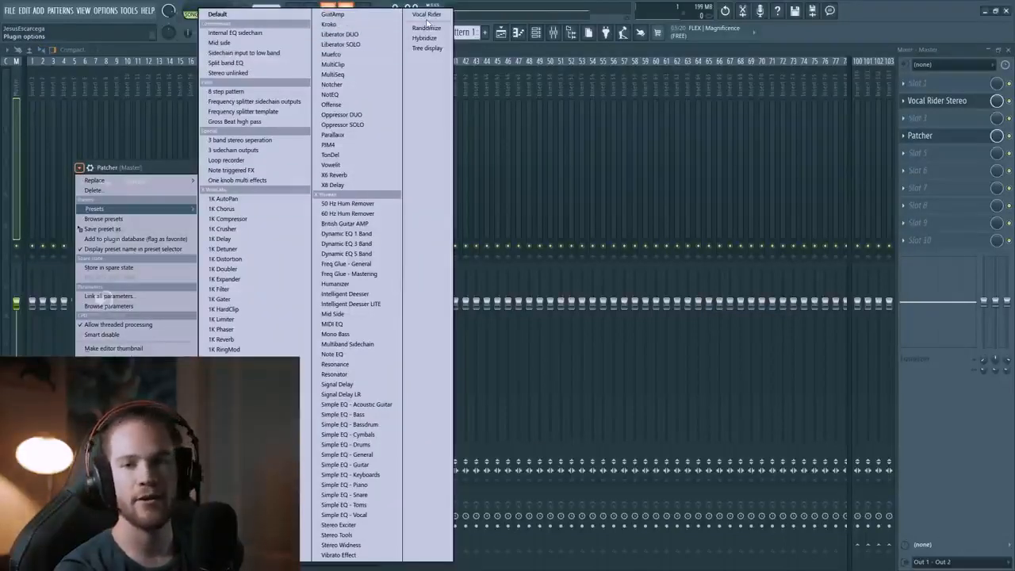
{"action": "left_click", "coordinate": [426, 15]}
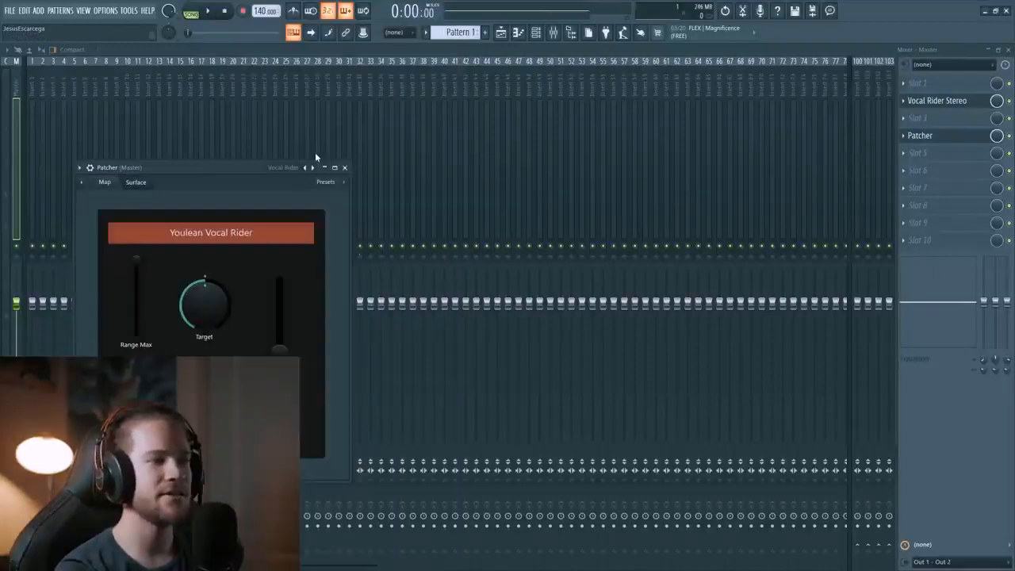
{"action": "left_click_drag", "start_coordinate": [230, 162], "coordinate": [394, 143]}
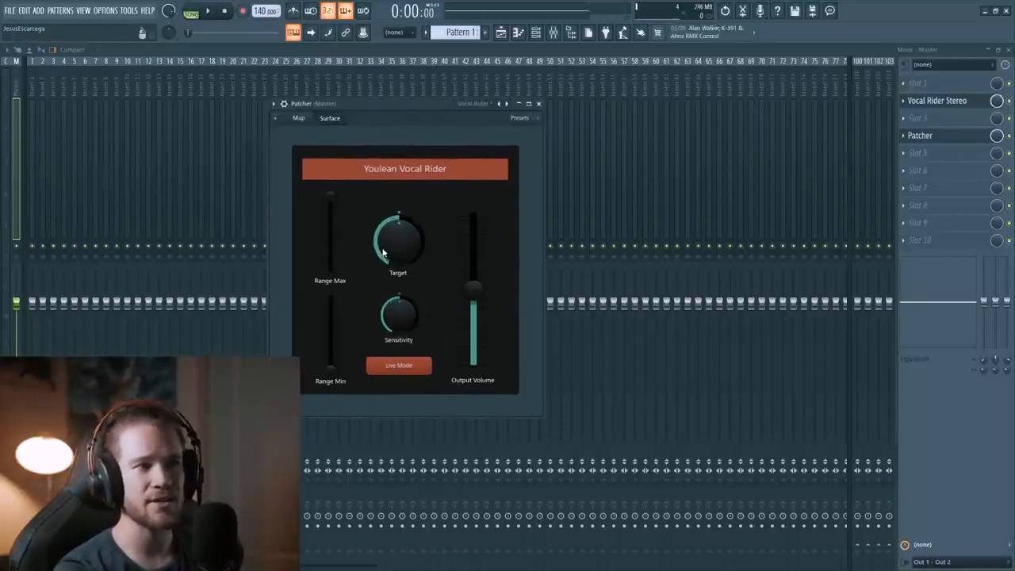
Step: Compare the Vocal Rider Stereo and Patcher interfaces, switch off Patcher's effect slot and close its window
{"action": "left_click", "coordinate": [937, 100]}
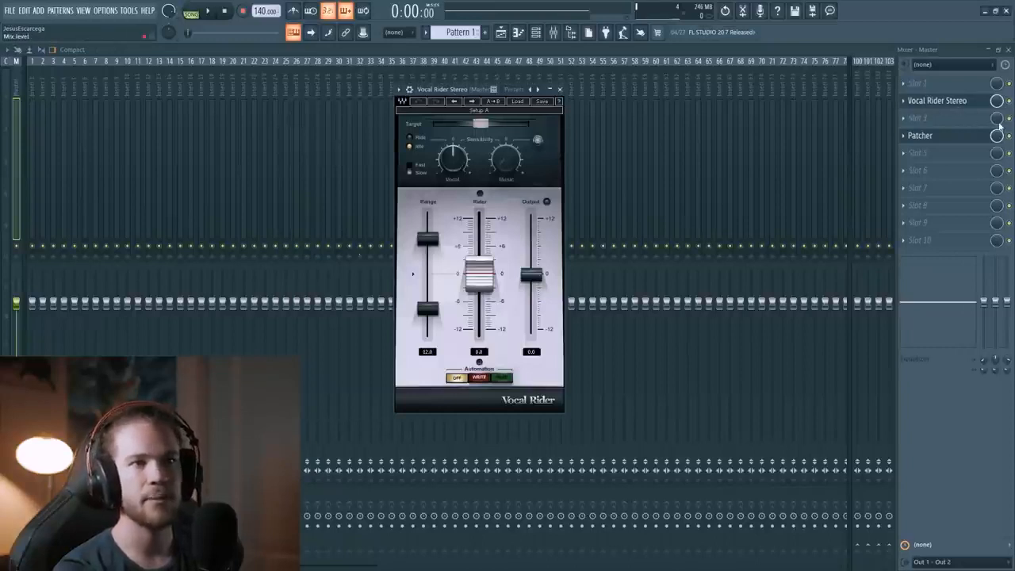
{"action": "left_click", "coordinate": [979, 138]}
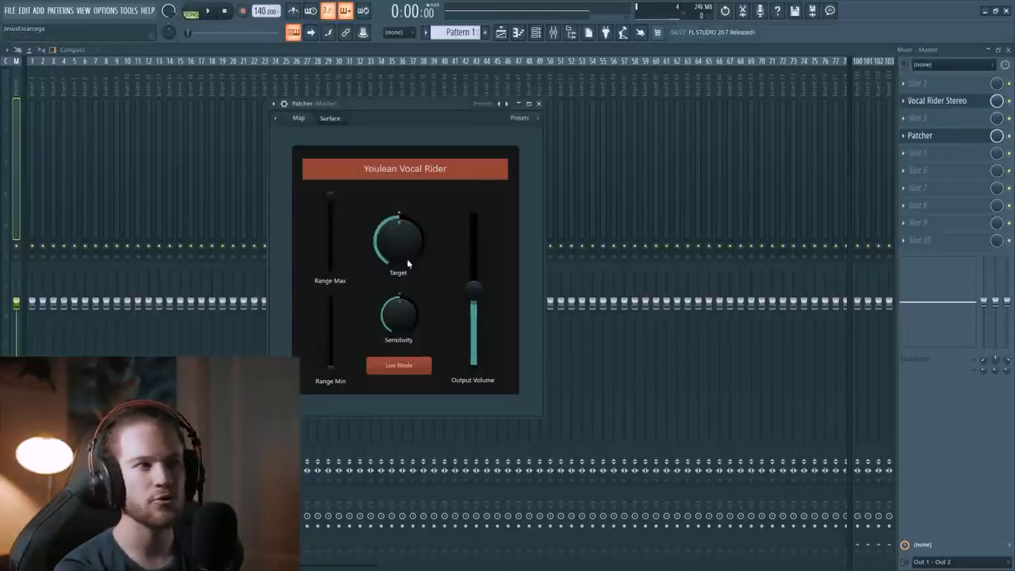
{"action": "left_click", "coordinate": [1009, 136]}
{"action": "left_click", "coordinate": [936, 138]}
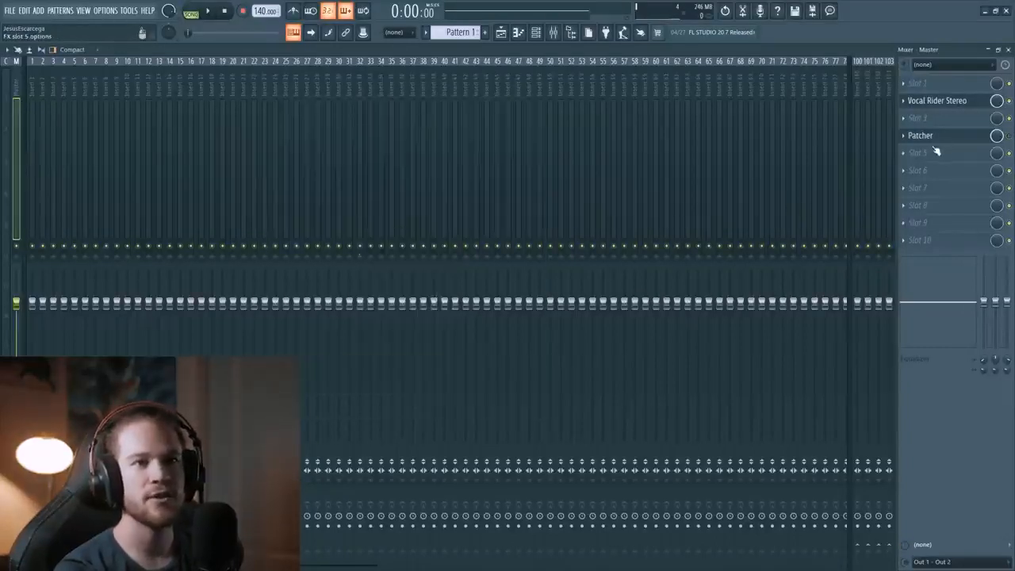
Step: Delete Patcher and Vocal Rider Stereo from the Master track's effect slots
{"action": "left_click", "coordinate": [904, 137]}
{"action": "left_click", "coordinate": [917, 162]}
{"action": "left_click", "coordinate": [903, 103]}
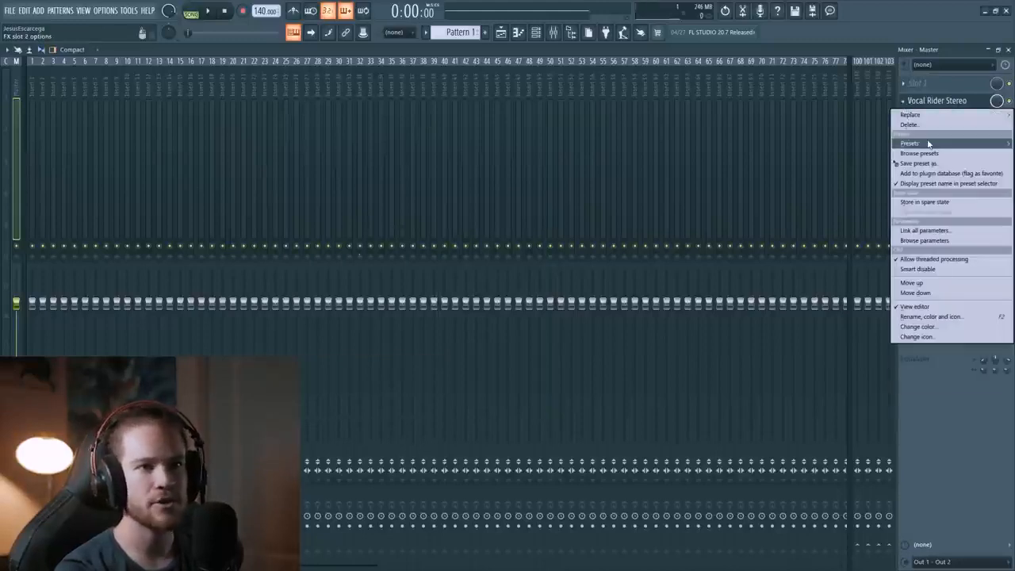
{"action": "left_click", "coordinate": [922, 125]}
Step: Mark the time range of the consolidated Track 3 vocal in the playlist and mute Track 6
{"action": "left_click", "coordinate": [513, 32]}
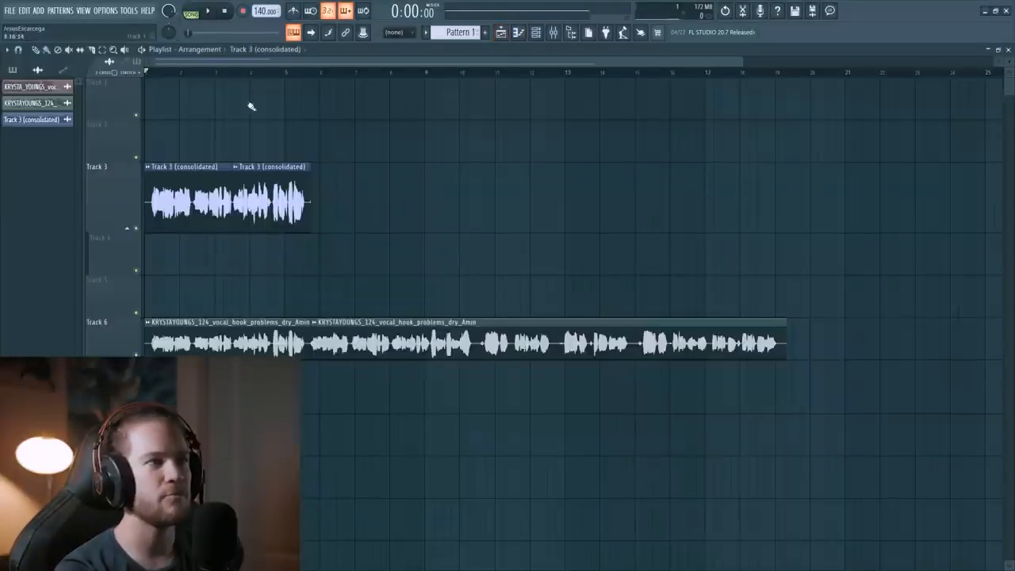
{"action": "scroll", "coordinate": [240, 93], "scroll_direction": "up", "scroll_amount": 4}
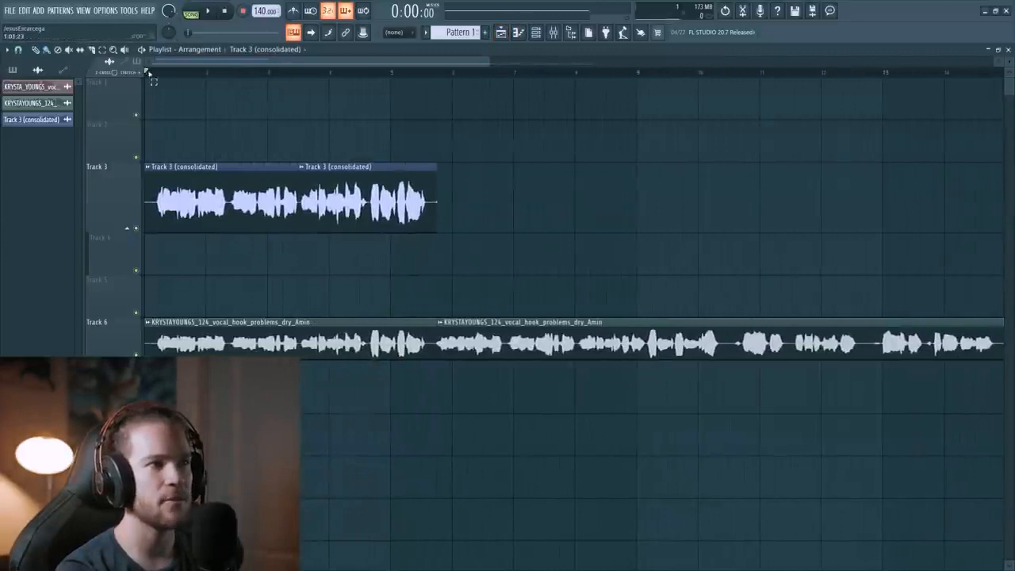
{"action": "left_click_drag", "start_coordinate": [148, 73], "coordinate": [442, 91]}
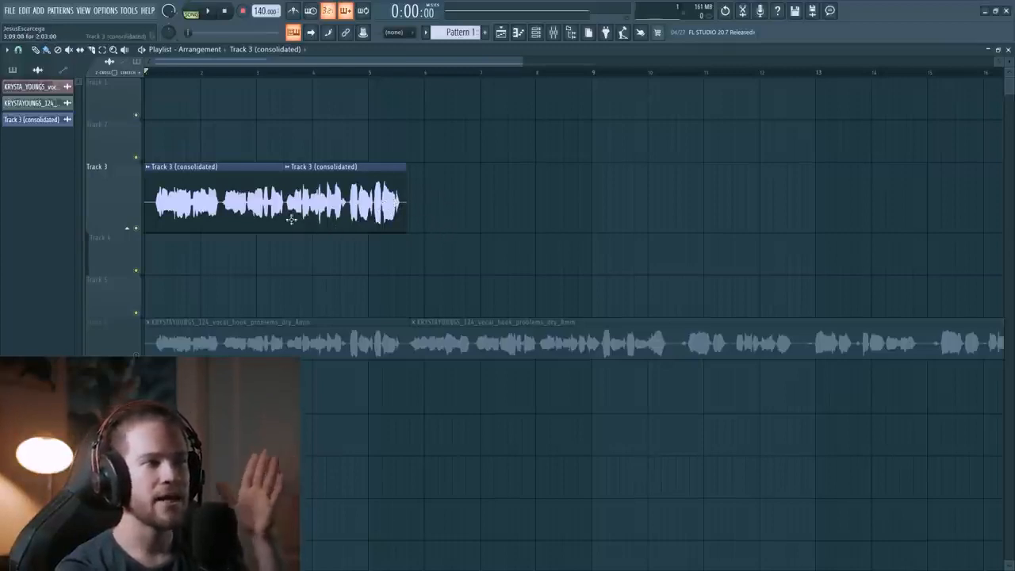
{"action": "scroll", "coordinate": [356, 118], "scroll_direction": "up", "scroll_amount": 2}
{"action": "scroll", "coordinate": [564, 148], "scroll_direction": "up", "scroll_amount": 3}
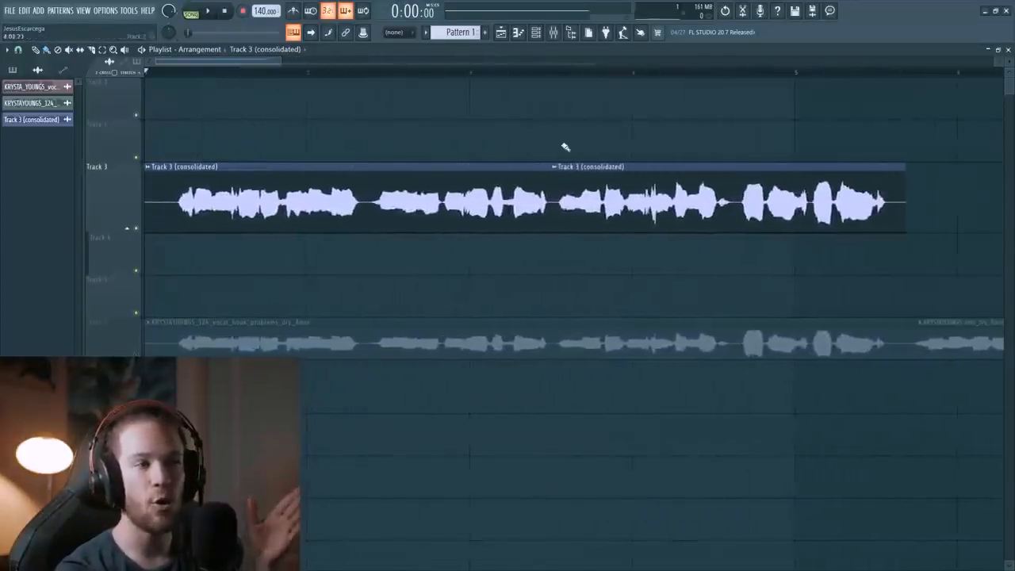
Step: Route the consolidated Track 3 vocal clip to mixer track Insert 1
{"action": "left_click", "coordinate": [552, 32]}
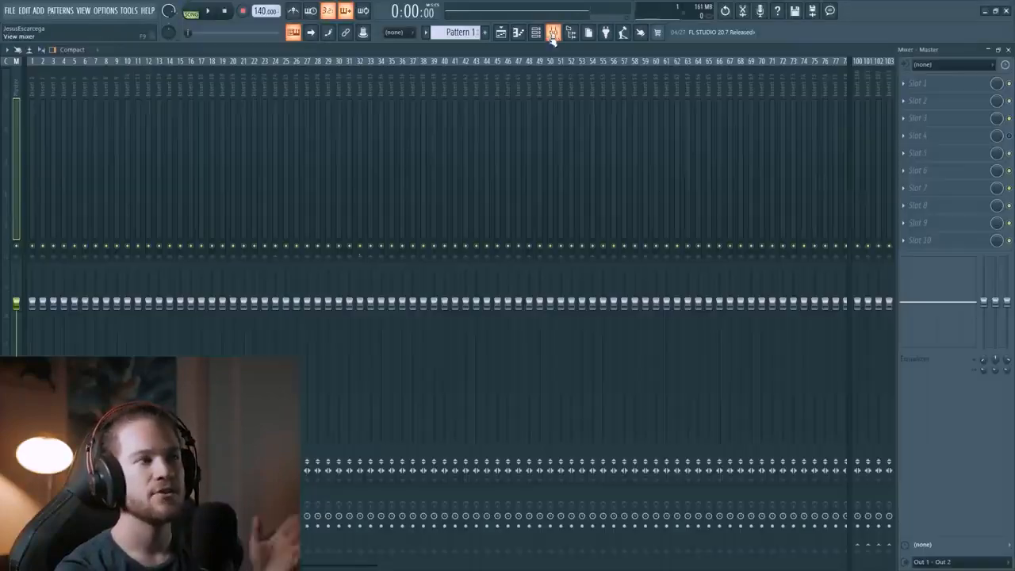
{"action": "left_click", "coordinate": [501, 32]}
{"action": "double_click", "coordinate": [388, 196]}
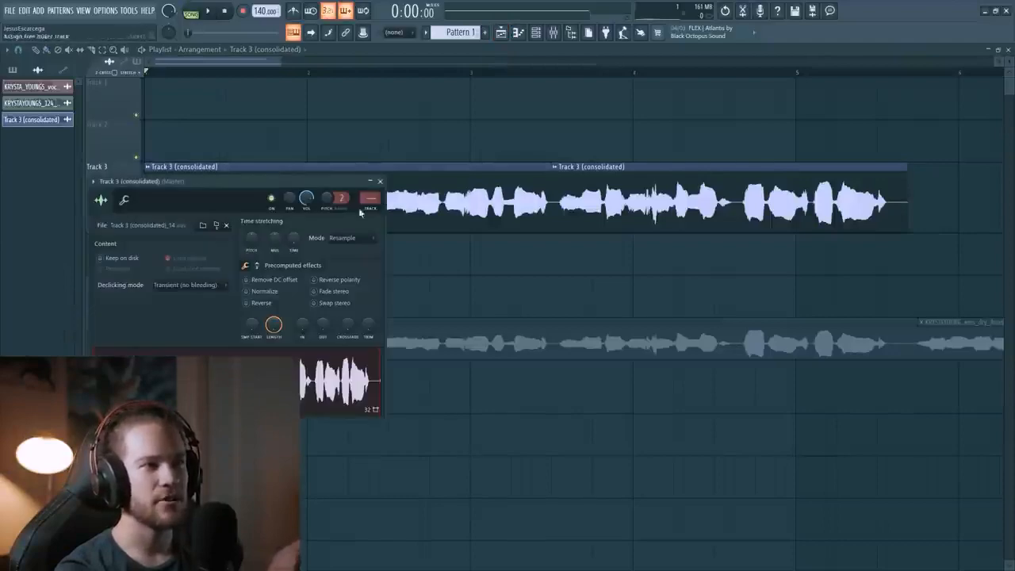
{"action": "left_click", "coordinate": [360, 210]}
Step: Load Fruity Parametric EQ 2 into effect slot 1 of Insert 1 and play the vocal to examine its frequency spectrum
{"action": "left_click", "coordinate": [553, 33]}
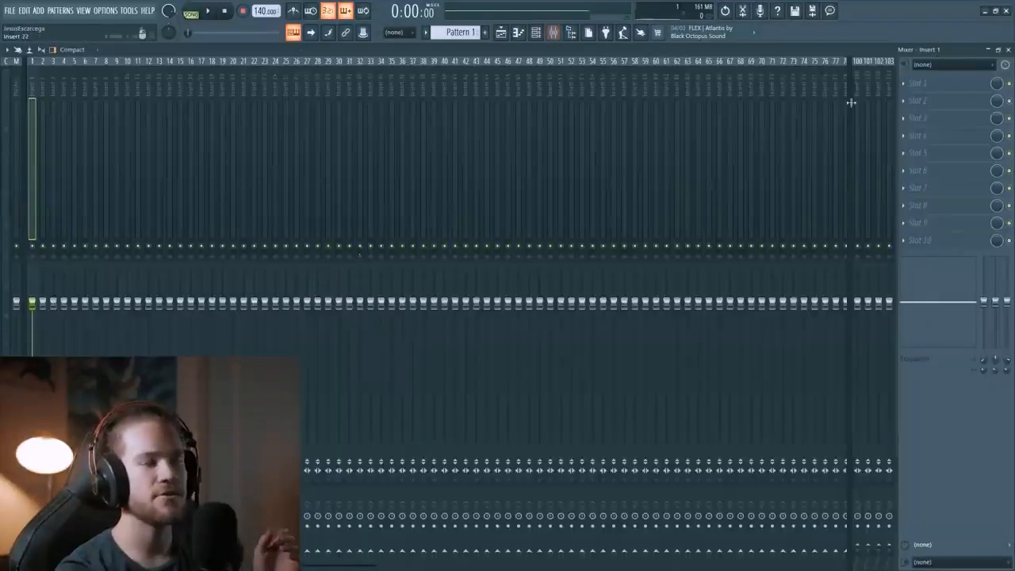
{"action": "left_click", "coordinate": [929, 82]}
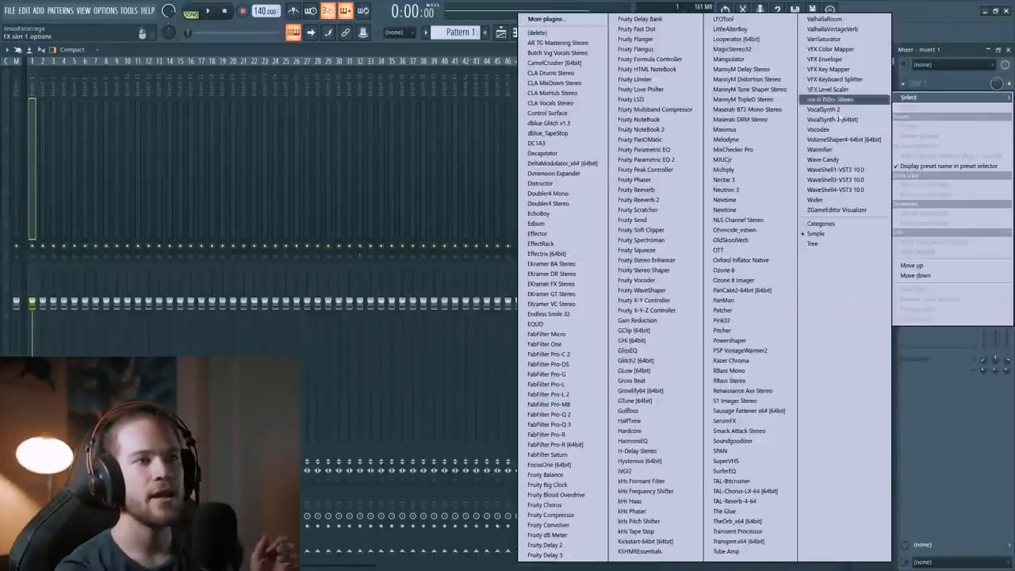
{"action": "left_click", "coordinate": [668, 162]}
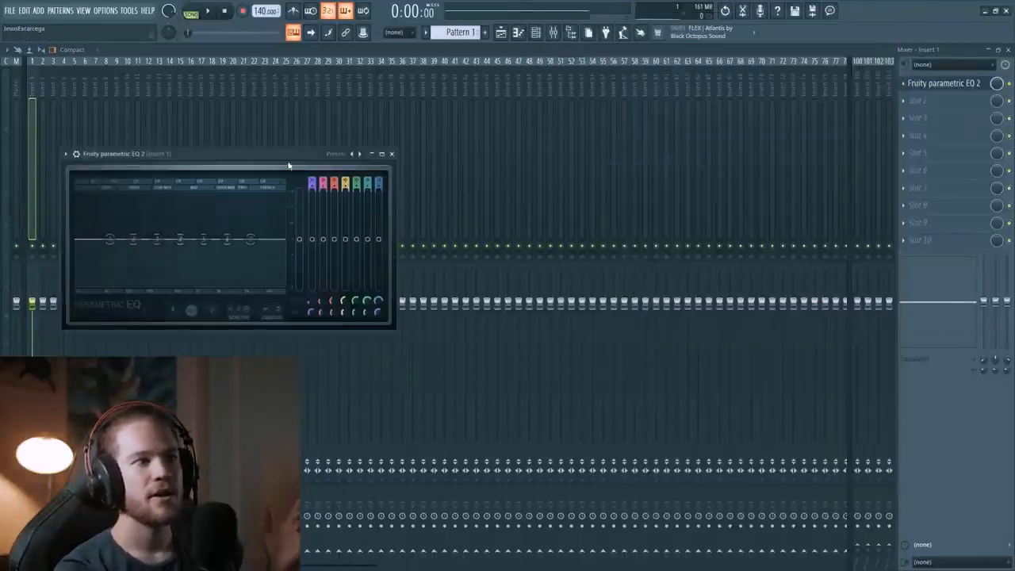
{"action": "left_click_drag", "start_coordinate": [290, 167], "coordinate": [543, 120]}
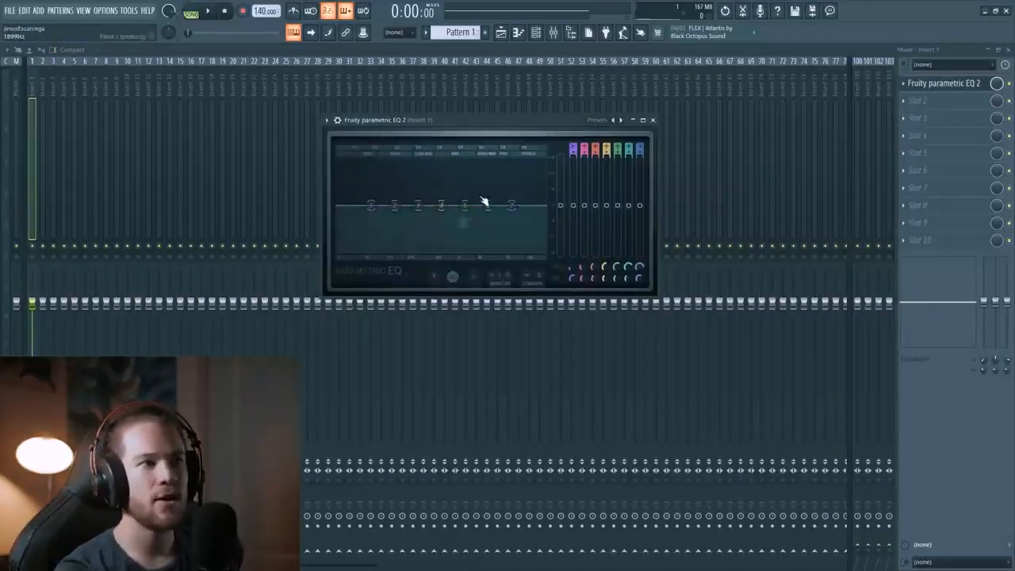
{"action": "left_click_drag", "start_coordinate": [471, 127], "coordinate": [467, 129]}
{"action": "key", "text": "space"}
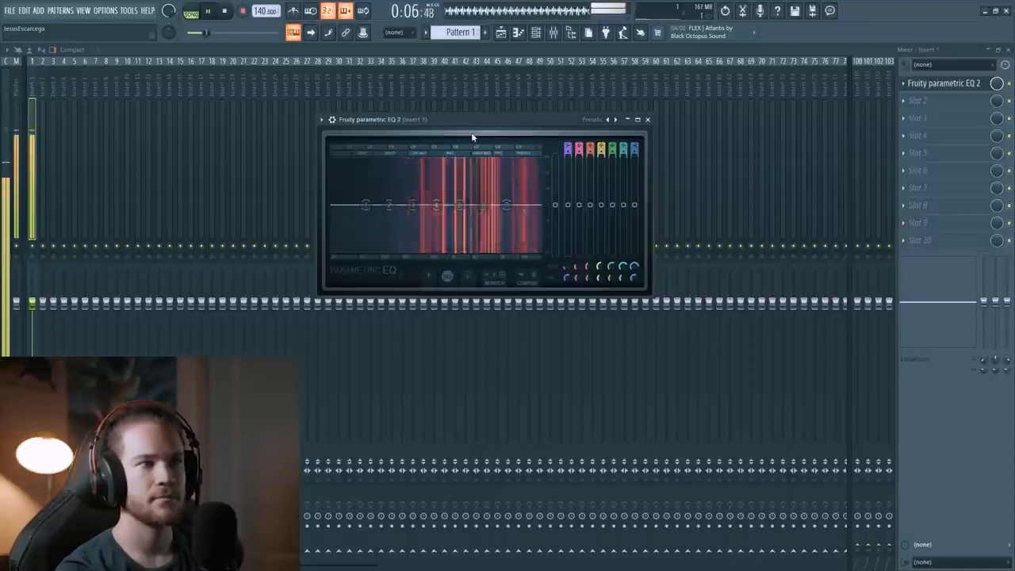
{"action": "key", "text": "space"}
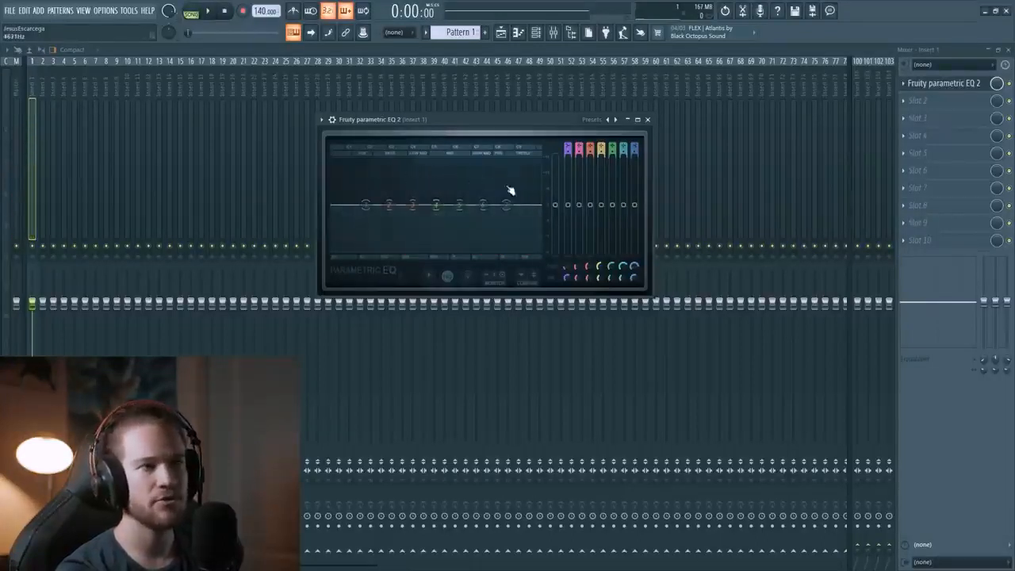
Step: Apply the EQ preset "aaa", enlarge the EQ window and set the Band 1 high-pass cutoff to about 177 Hz while the vocal plays
{"action": "left_click", "coordinate": [595, 123]}
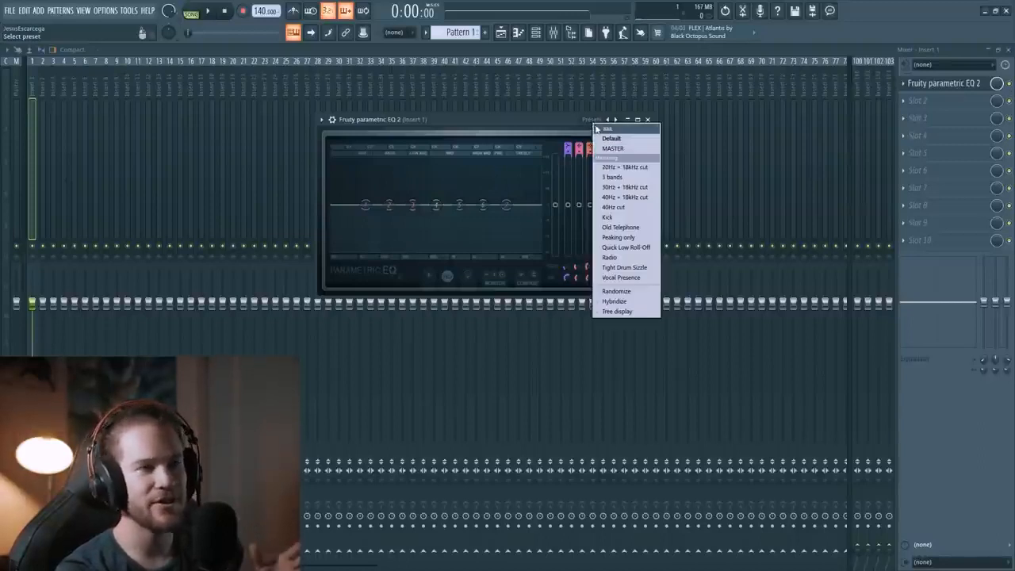
{"action": "left_click", "coordinate": [597, 130]}
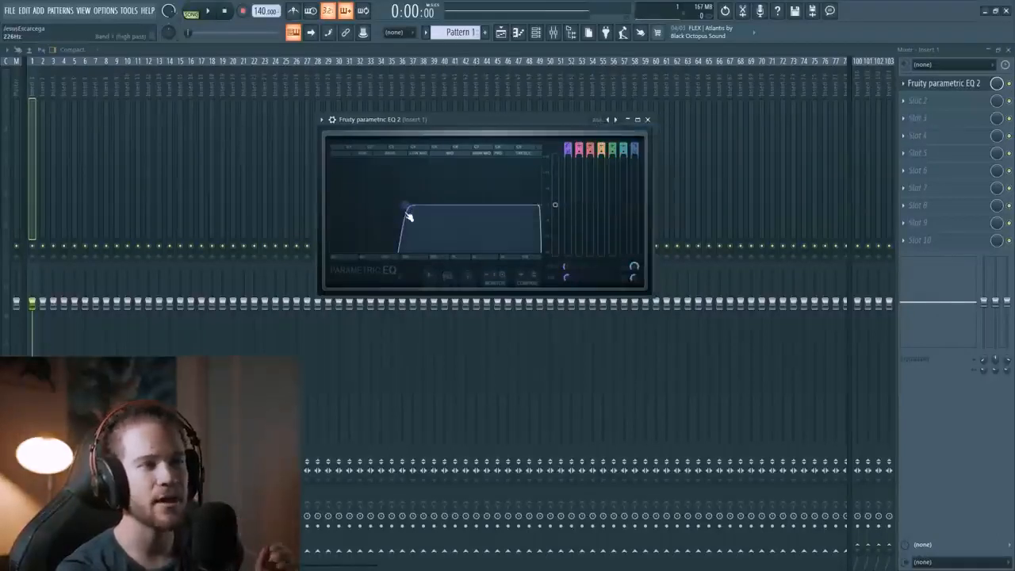
{"action": "left_click_drag", "start_coordinate": [409, 216], "coordinate": [395, 206]}
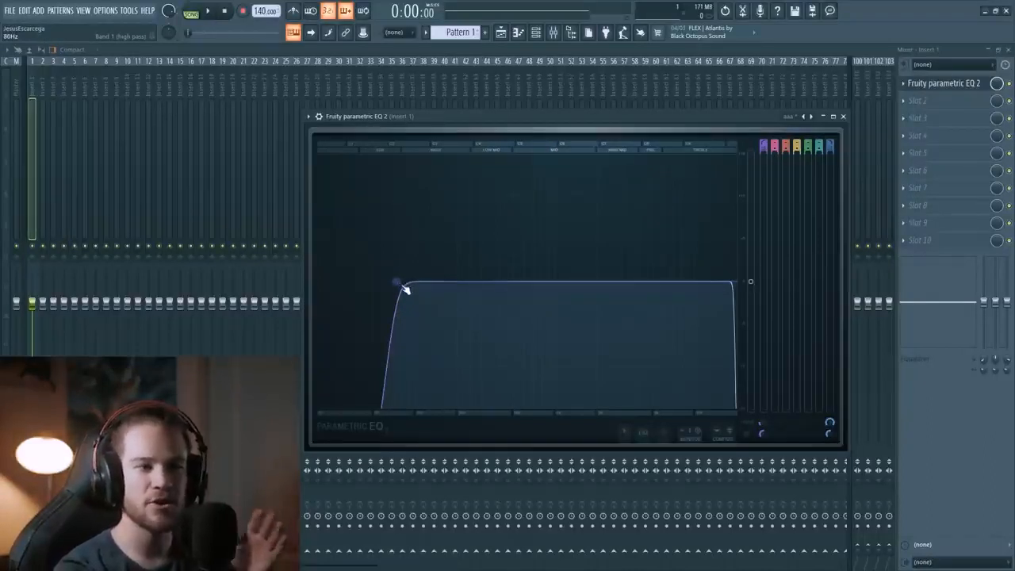
{"action": "key", "text": "space"}
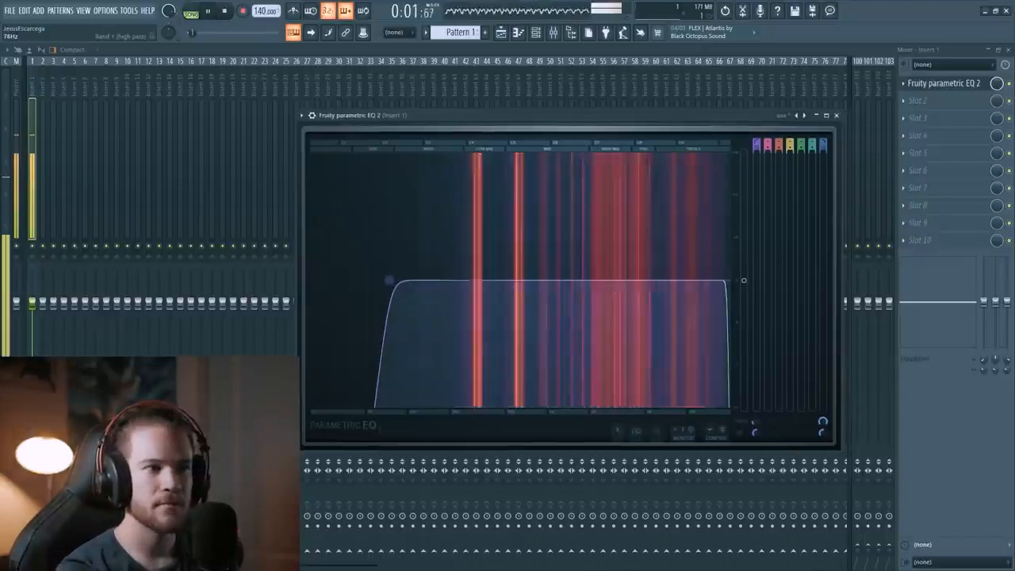
{"action": "left_click_drag", "start_coordinate": [389, 279], "coordinate": [448, 283]}
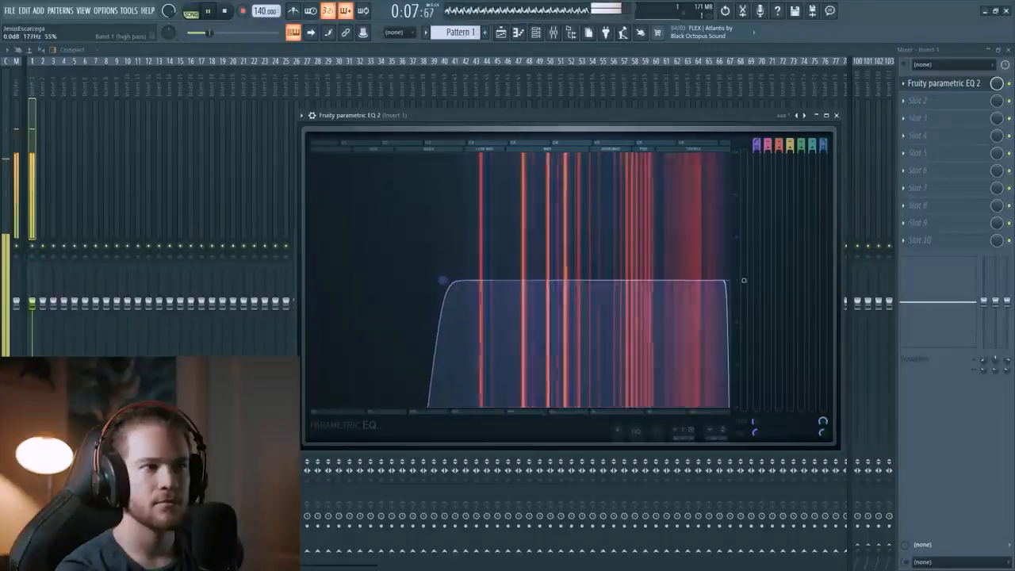
Step: Play the vocal, fine-tune the Band 1 high-pass cutoff to about 180 Hz, and reposition the EQ window
{"action": "key", "text": "space"}
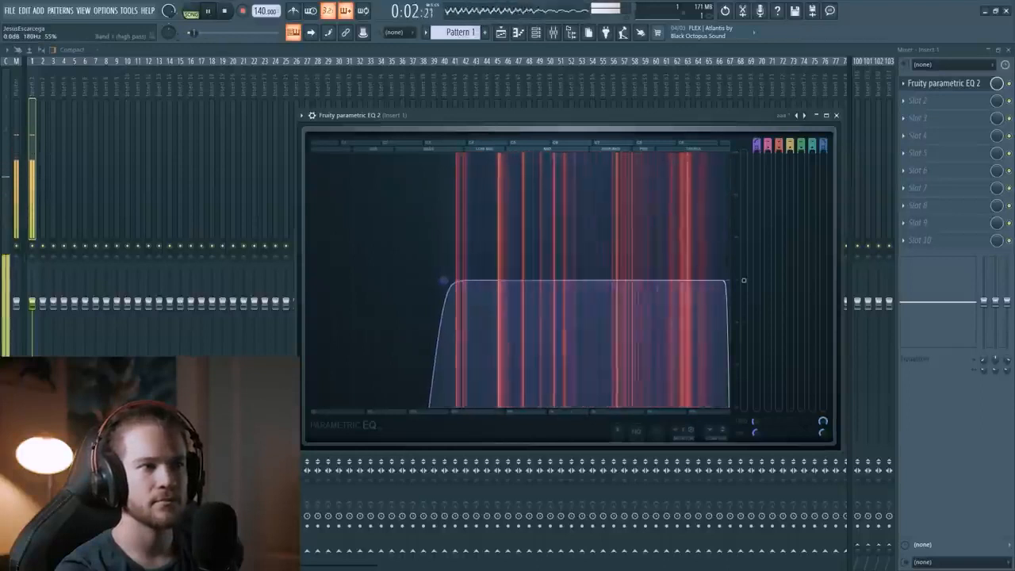
{"action": "key", "text": "space"}
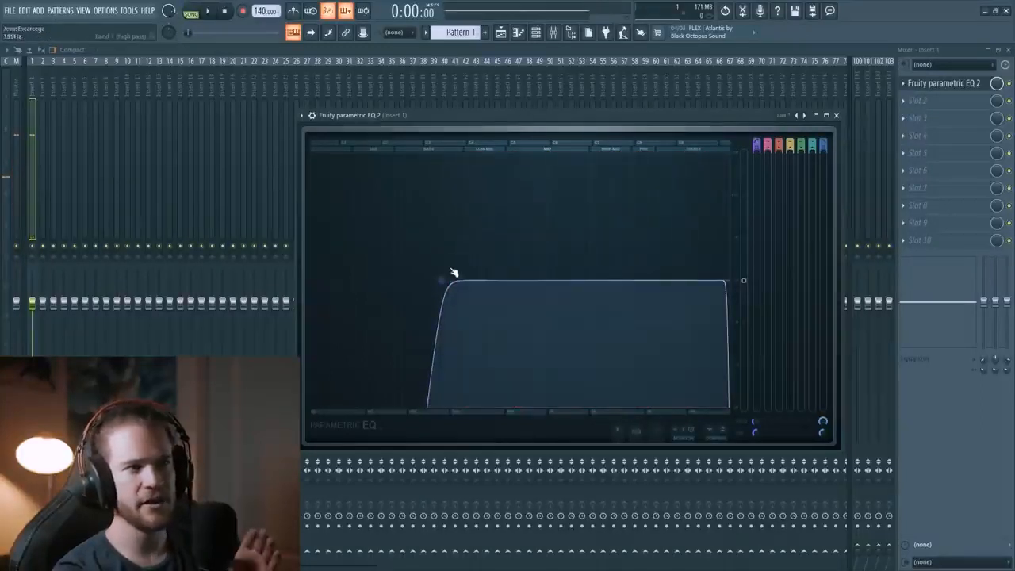
{"action": "left_click_drag", "start_coordinate": [454, 272], "coordinate": [448, 285]}
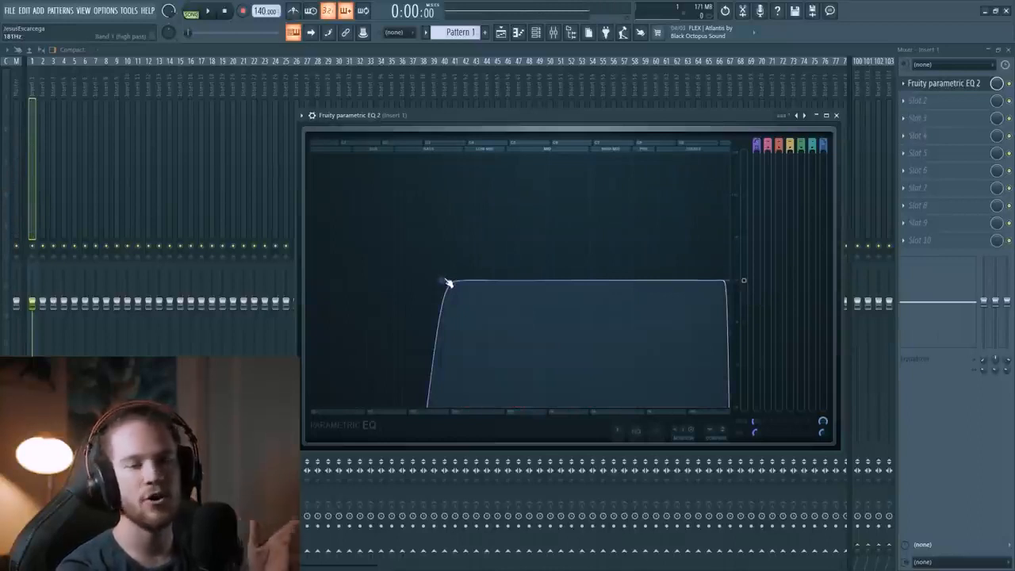
{"action": "left_click_drag", "start_coordinate": [632, 123], "coordinate": [595, 87]}
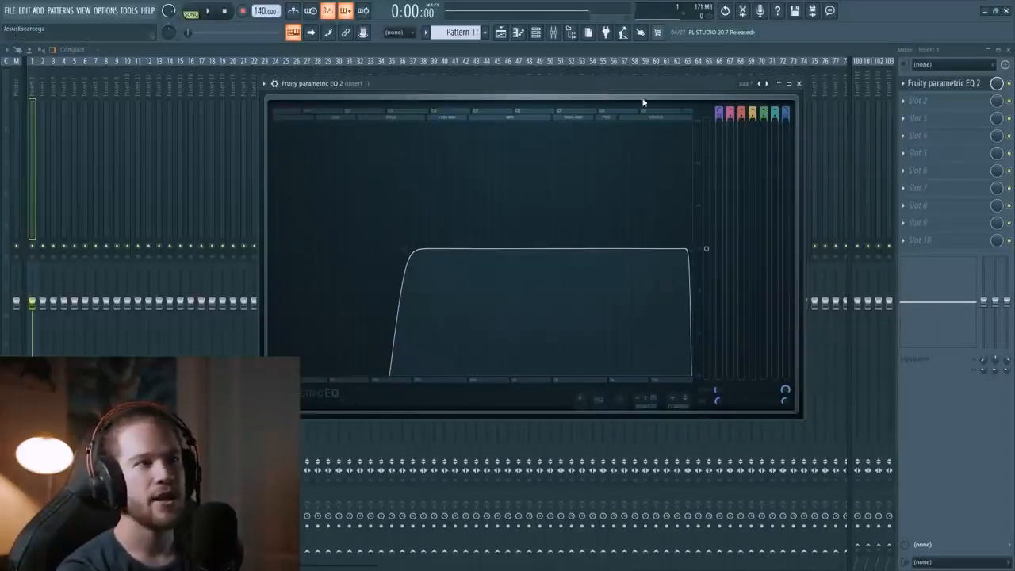
Step: Load a second Fruity Parametric EQ 2 into effect slot 2 of Insert 1, then enlarge and reposition its window
{"action": "left_click", "coordinate": [939, 110]}
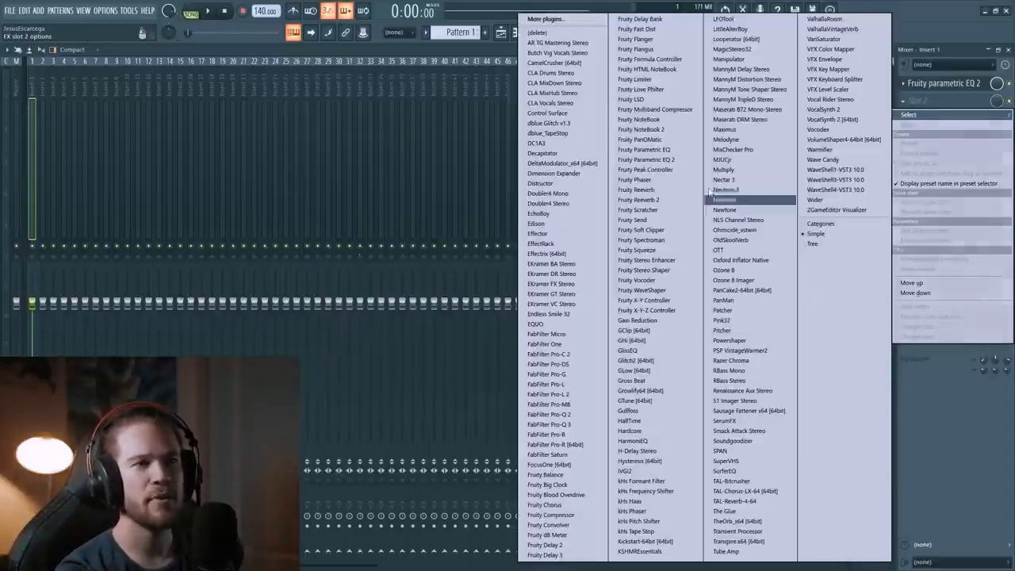
{"action": "left_click", "coordinate": [655, 162]}
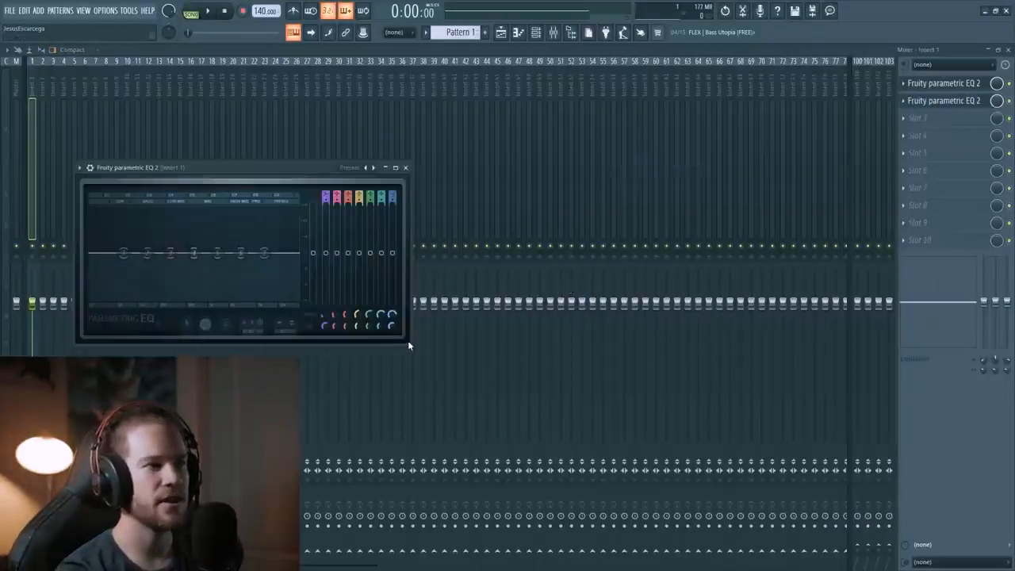
{"action": "left_click_drag", "start_coordinate": [409, 345], "coordinate": [761, 498]}
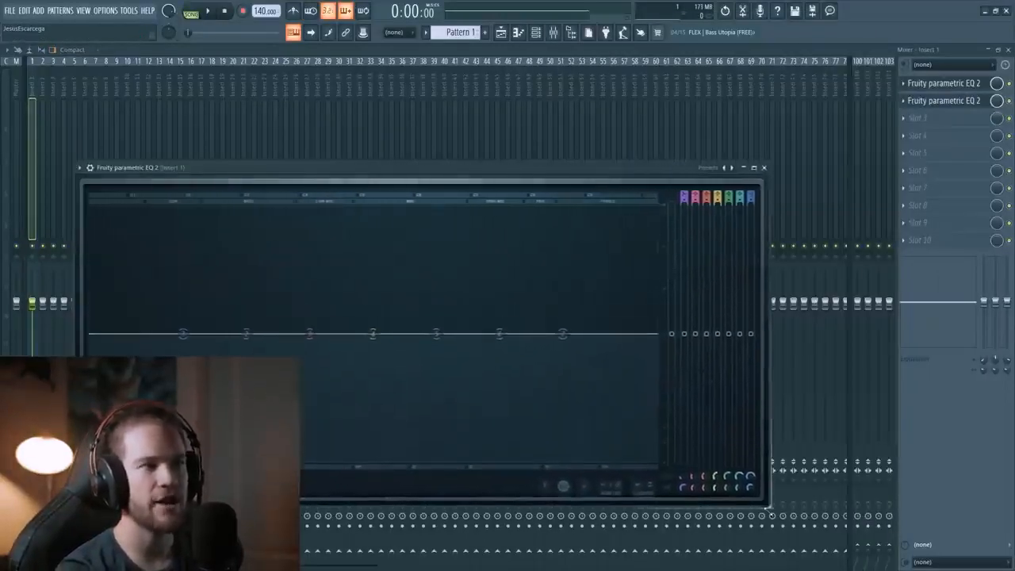
{"action": "left_click_drag", "start_coordinate": [555, 181], "coordinate": [579, 61]}
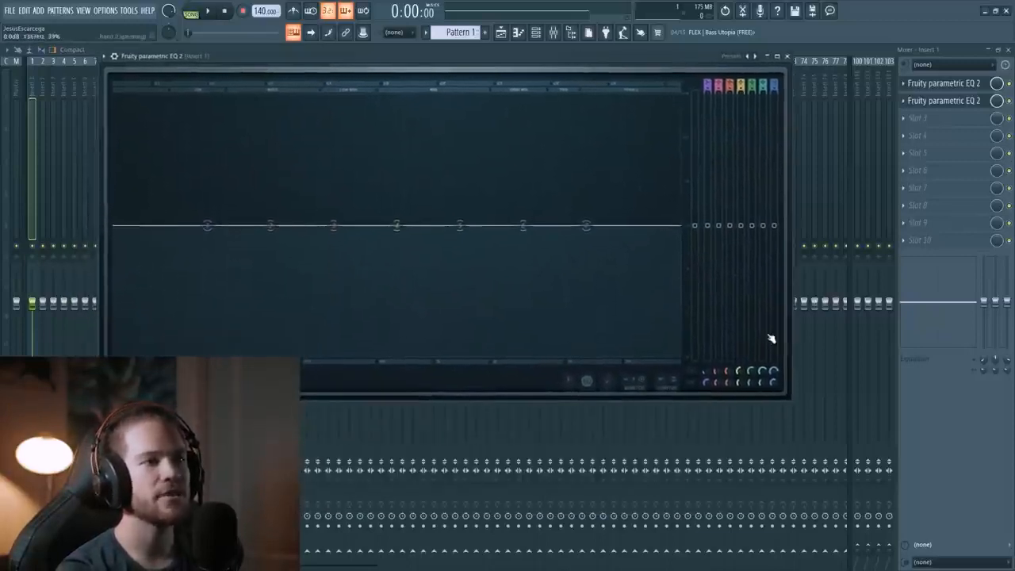
{"action": "left_click", "coordinate": [795, 411]}
{"action": "left_click", "coordinate": [33, 86]}
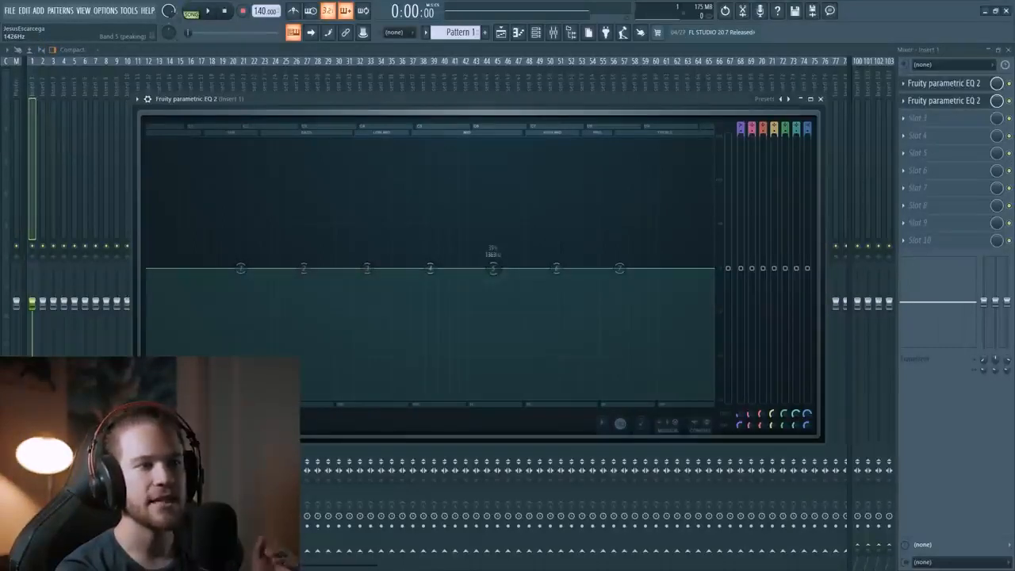
Step: Narrow Band 5 of the second EQ and boost it near 3.1 kHz while the vocal plays
{"action": "left_click_drag", "start_coordinate": [497, 270], "coordinate": [487, 238]}
{"action": "scroll", "coordinate": [499, 243], "scroll_direction": "down", "scroll_amount": 2}
{"action": "scroll", "coordinate": [498, 243], "scroll_direction": "up", "scroll_amount": 4}
{"action": "scroll", "coordinate": [499, 243], "scroll_direction": "down", "scroll_amount": 4}
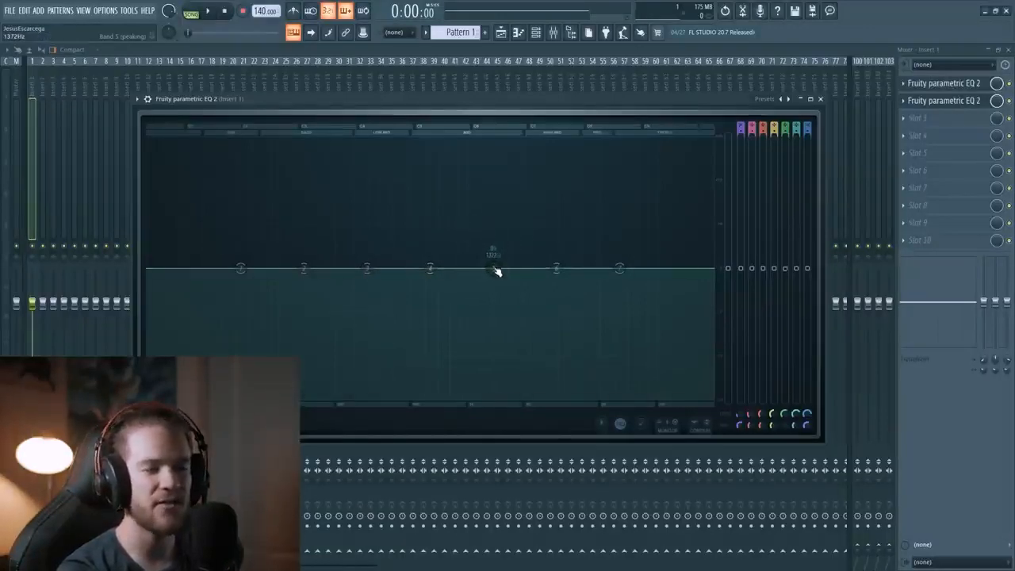
{"action": "key", "text": "space"}
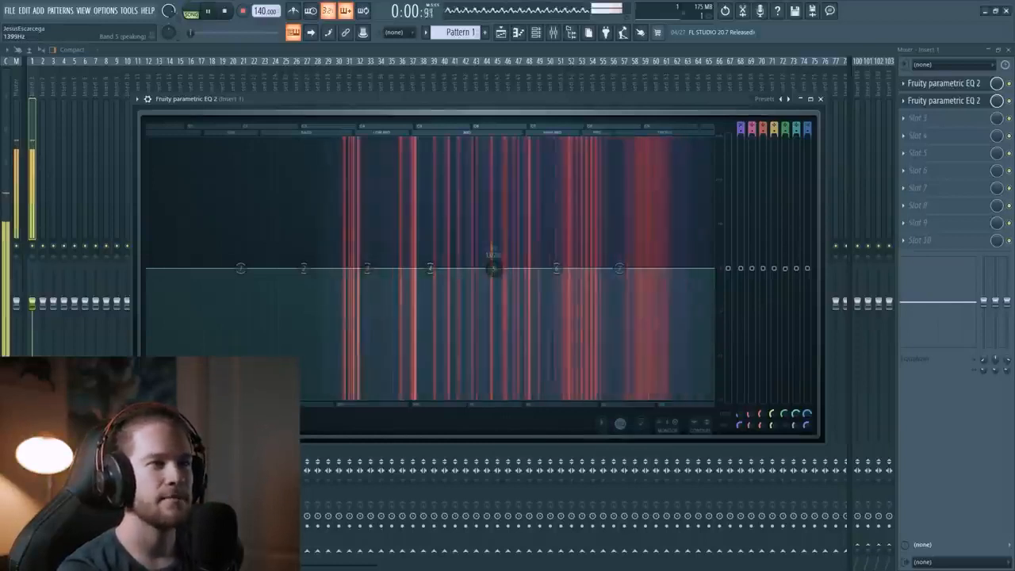
{"action": "left_click_drag", "start_coordinate": [498, 272], "coordinate": [560, 178]}
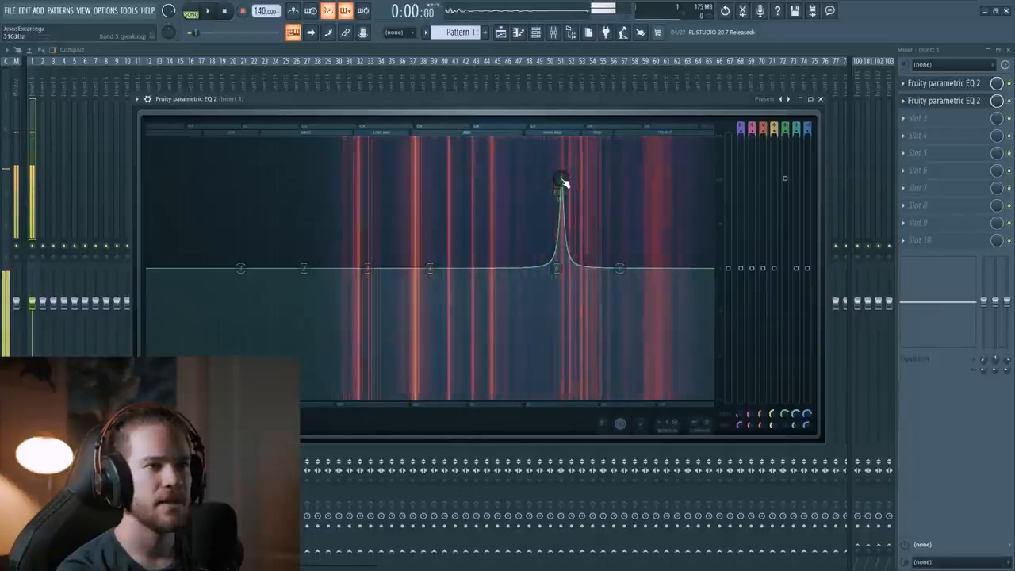
Step: Audition stronger Band 5 boosts, settle on about 3145 Hz, turn the boost into a deep narrow cut and play the vocal
{"action": "key", "text": "space"}
{"action": "left_click_drag", "start_coordinate": [560, 178], "coordinate": [558, 149]}
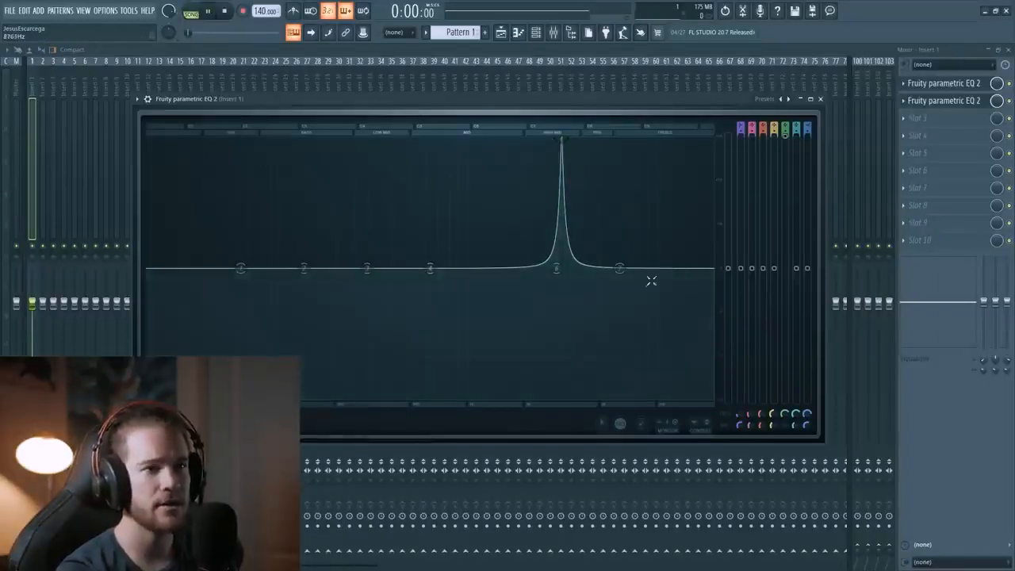
{"action": "key", "text": "space"}
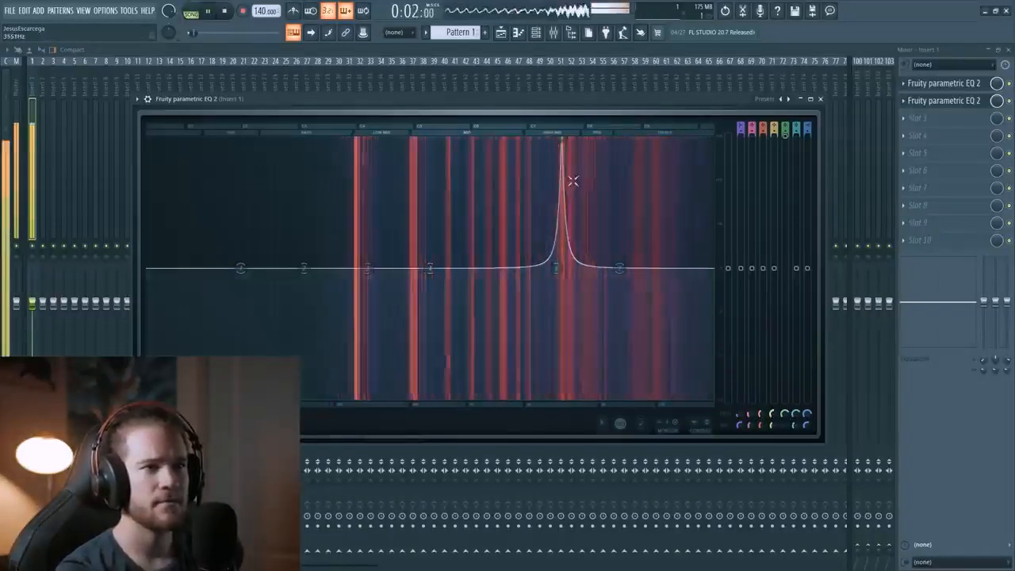
{"action": "key", "text": "space"}
{"action": "left_click_drag", "start_coordinate": [560, 149], "coordinate": [563, 199]}
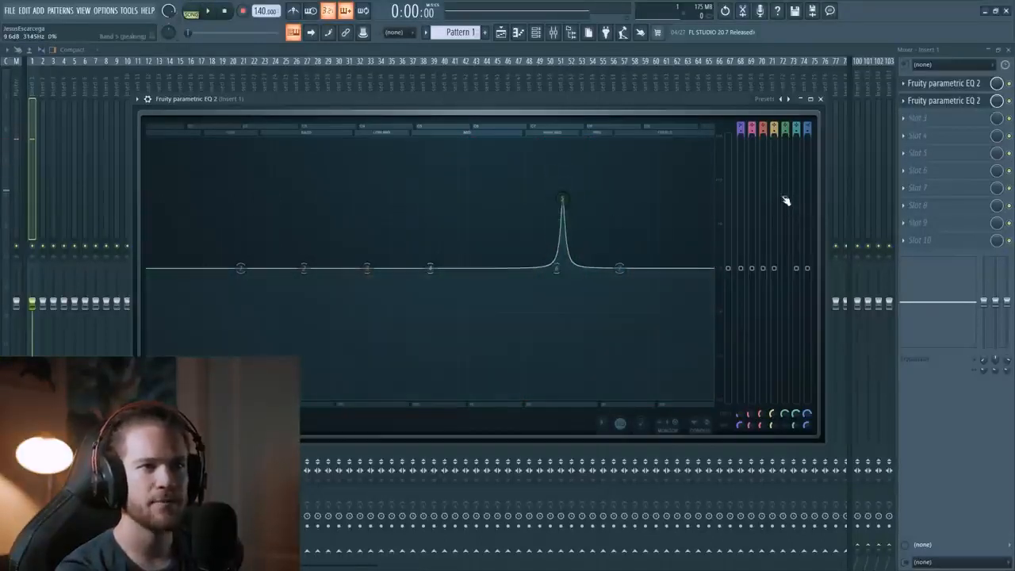
{"action": "left_click_drag", "start_coordinate": [786, 202], "coordinate": [785, 333]}
{"action": "key", "text": "space"}
{"action": "key", "text": "space"}
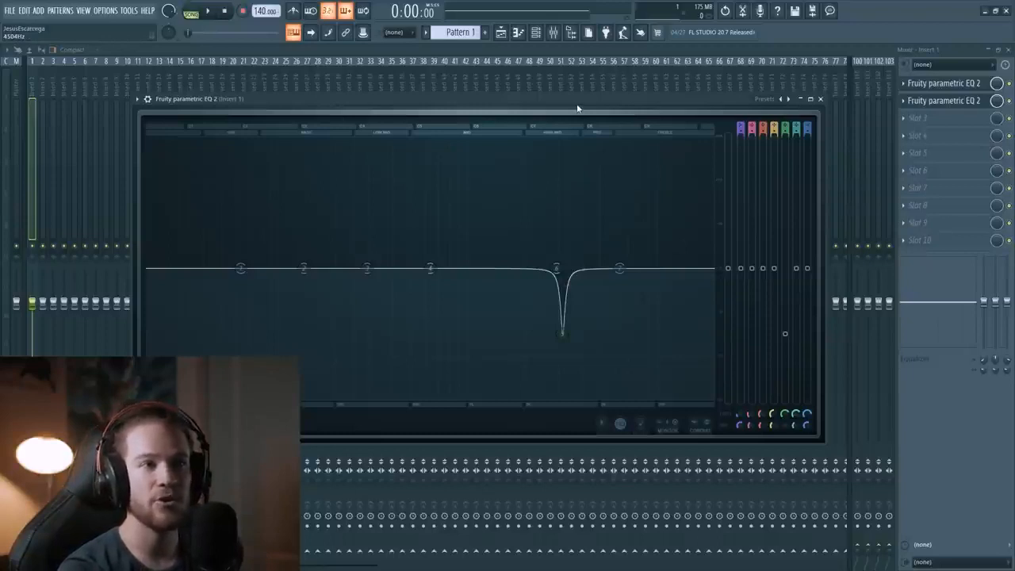
Step: Narrow Band 4 and sweep it over the playing vocal, leaving a cut of about 2.8 dB near 1.2 kHz
{"action": "left_click_drag", "start_coordinate": [431, 268], "coordinate": [492, 263]}
{"action": "scroll", "coordinate": [489, 221], "scroll_direction": "down", "scroll_amount": 8}
{"action": "key", "text": "space"}
{"action": "key", "text": "space"}
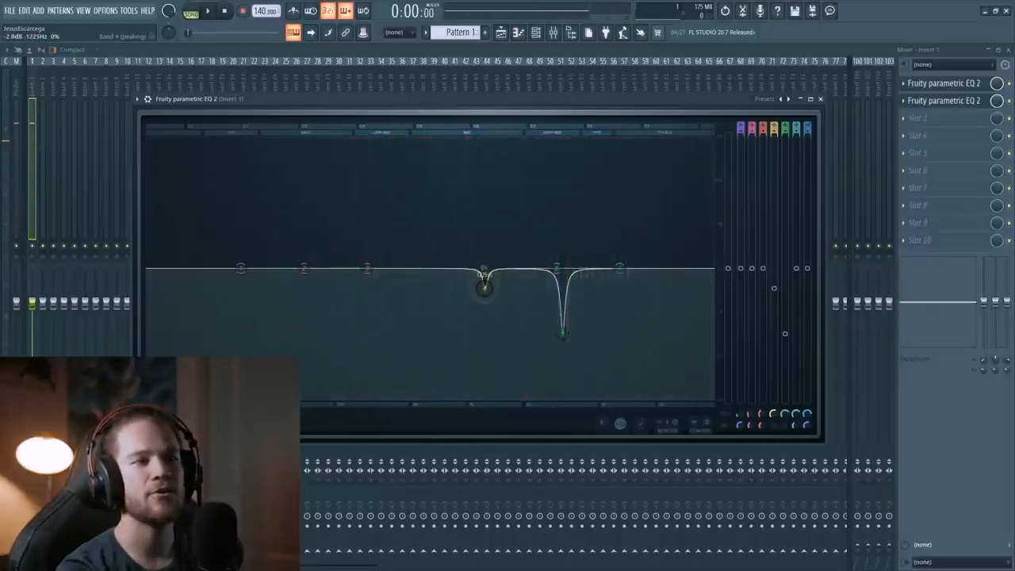
{"action": "key", "text": "space"}
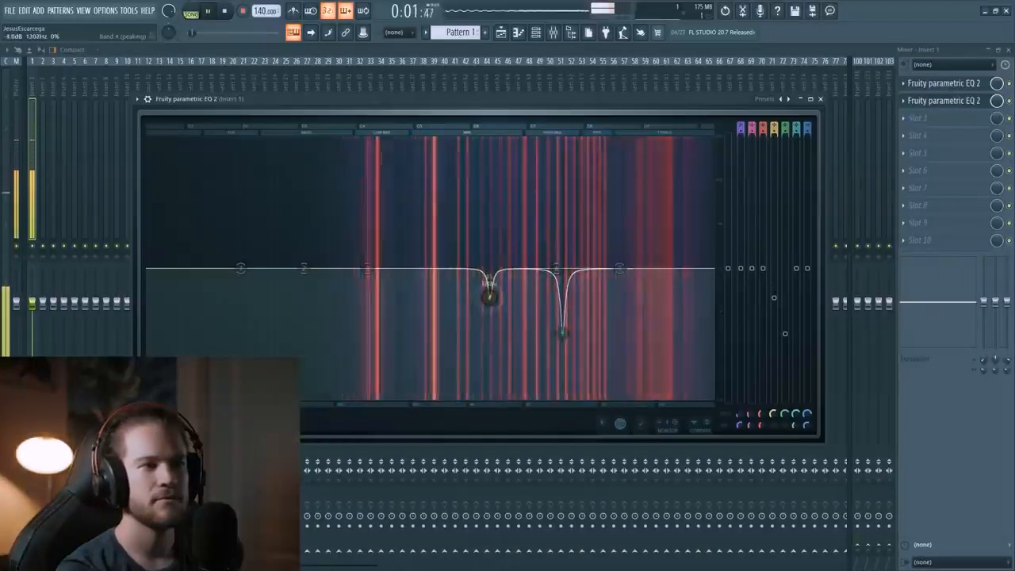
{"action": "key", "text": "space"}
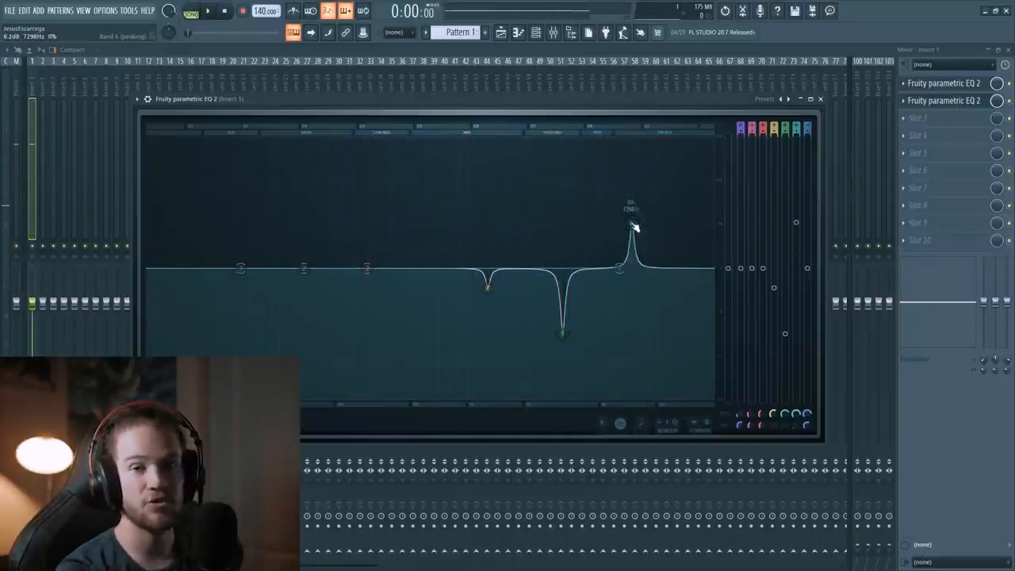
Step: Sweep the narrow Band 6 boost down from about 7.3 kHz and turn it into a cut of about 3.4 dB near 4.3 kHz
{"action": "left_click_drag", "start_coordinate": [634, 228], "coordinate": [587, 241]}
{"action": "key", "text": "space"}
{"action": "key", "text": "space"}
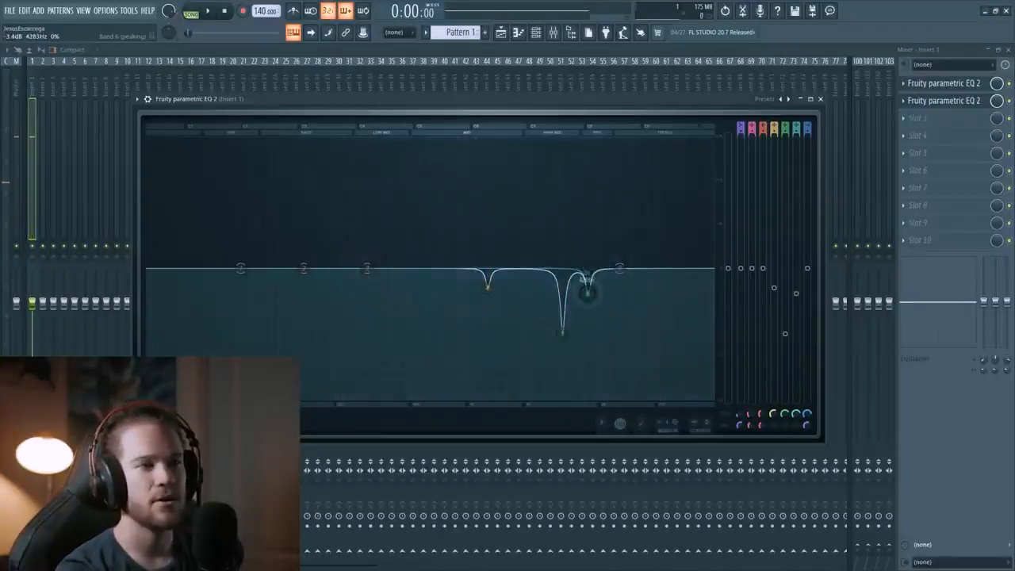
{"action": "left_click_drag", "start_coordinate": [585, 292], "coordinate": [587, 295]}
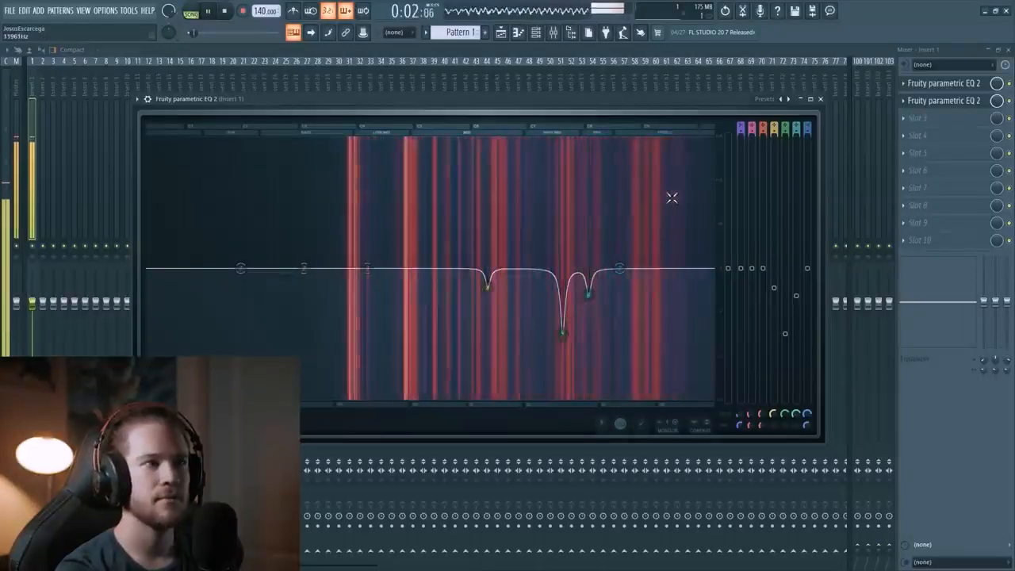
{"action": "key", "text": "space"}
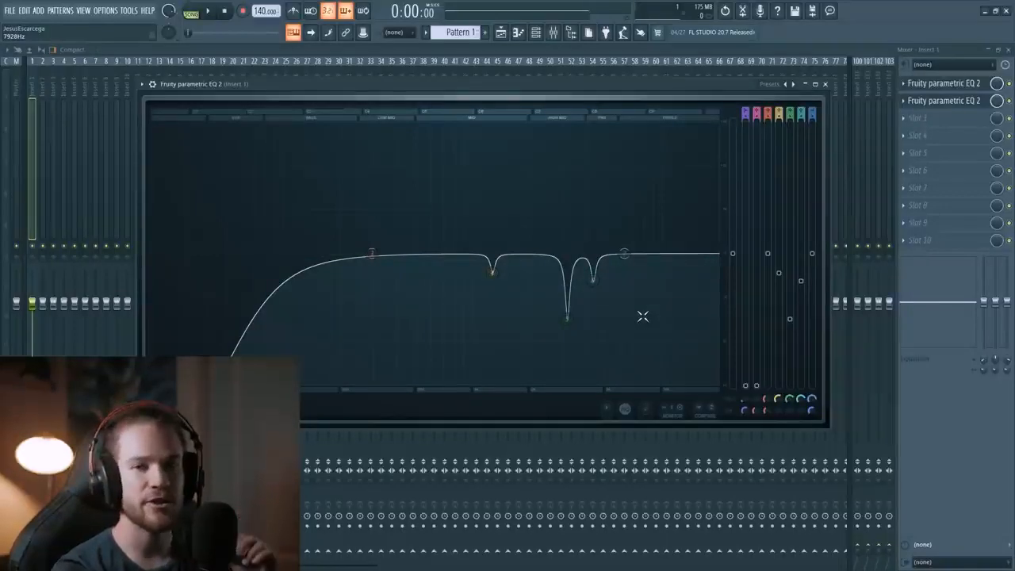
Step: Load Gullfoss into effect slot 3 of Insert 1 and move its window clear of the webcam area
{"action": "left_click", "coordinate": [920, 124]}
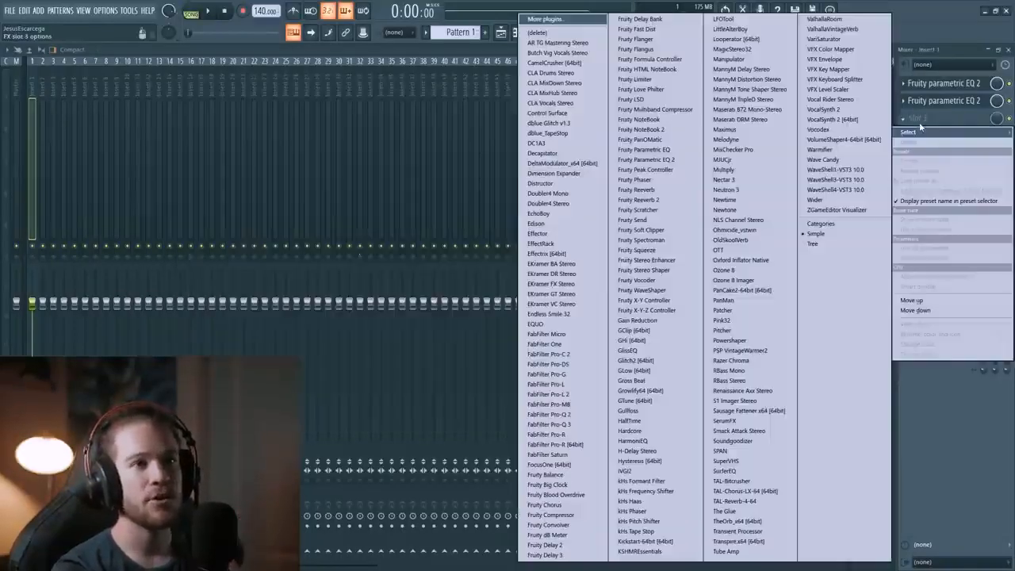
{"action": "left_click", "coordinate": [942, 127]}
{"action": "left_click", "coordinate": [943, 127]}
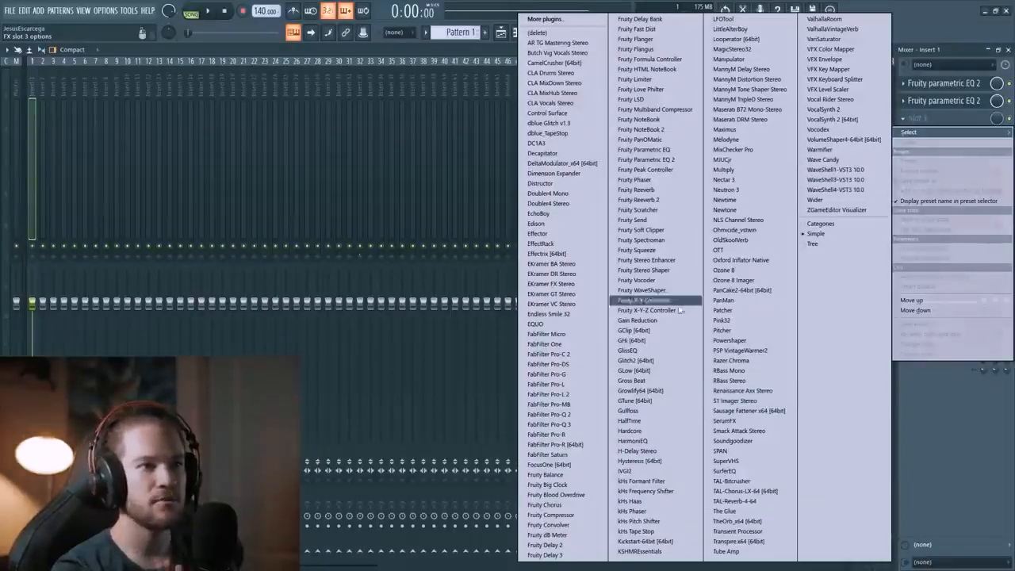
{"action": "left_click", "coordinate": [646, 410]}
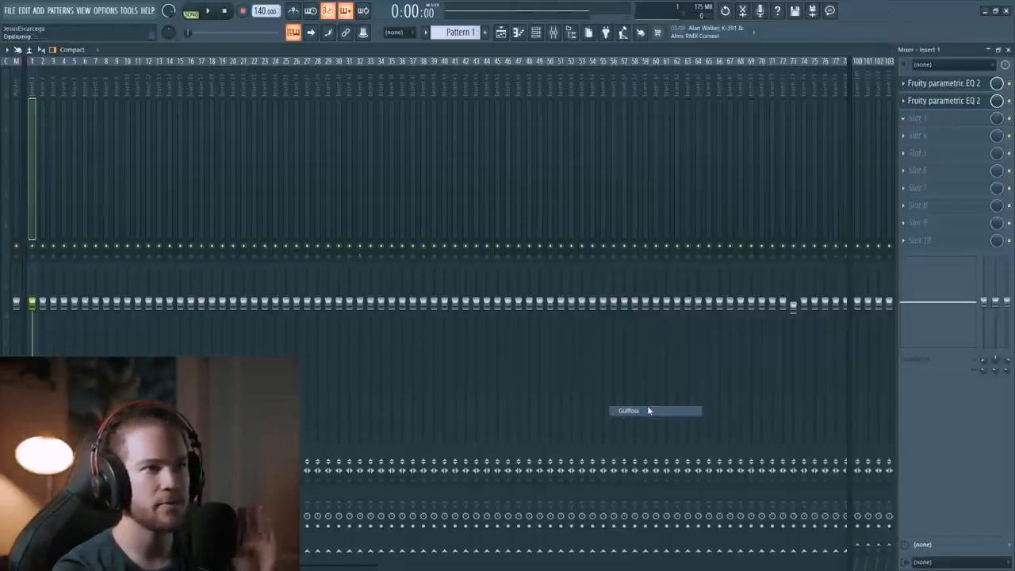
{"action": "left_click_drag", "start_coordinate": [413, 181], "coordinate": [629, 131]}
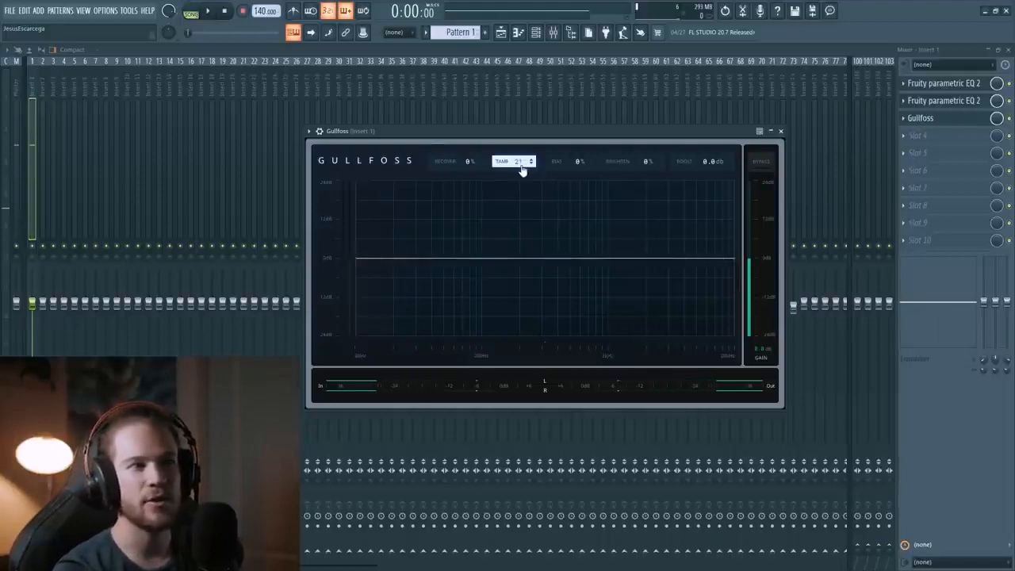
Step: Set Gullfoss Tame to 61% while auditioning the vocal, and limit its processing range to above 181.5 Hz and slightly below the top end
{"action": "left_click_drag", "start_coordinate": [520, 167], "coordinate": [524, 151]}
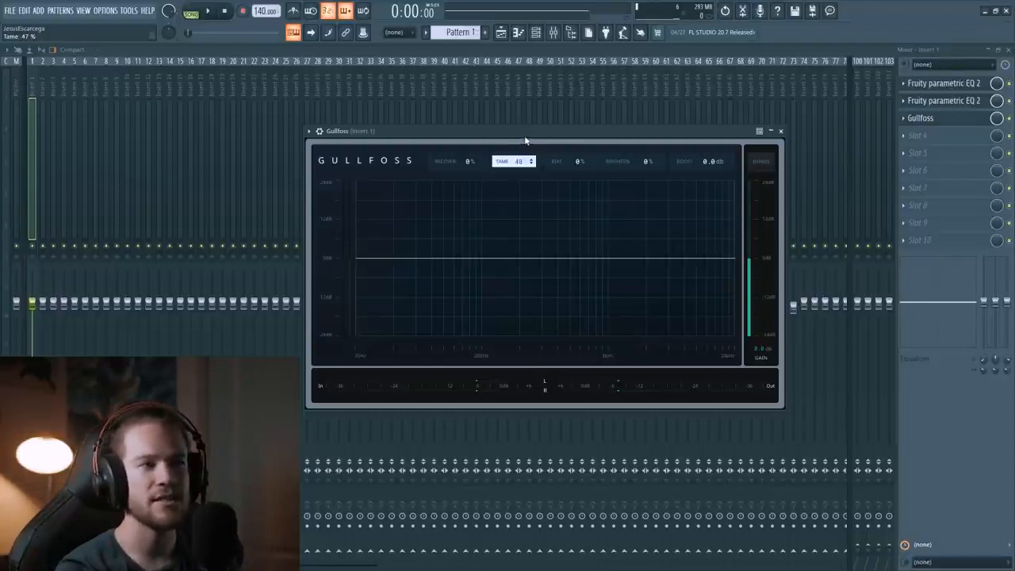
{"action": "key", "text": "space"}
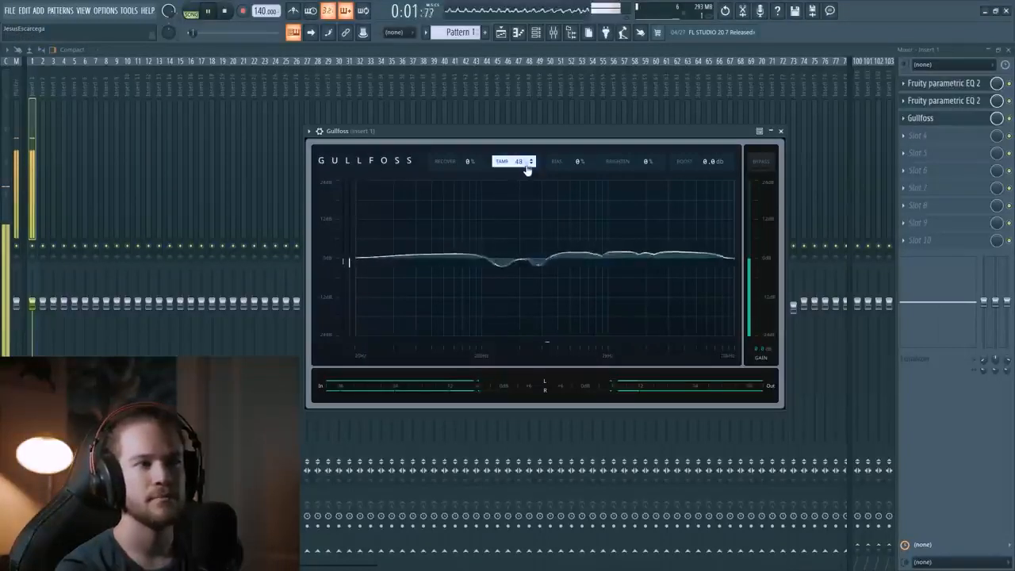
{"action": "left_click_drag", "start_coordinate": [527, 170], "coordinate": [532, 147]}
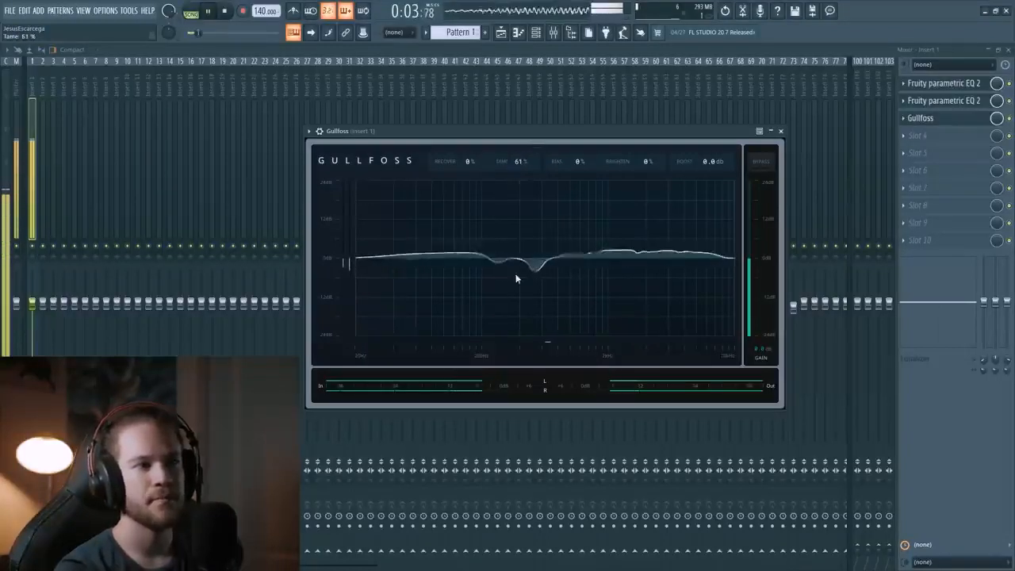
{"action": "key", "text": "space"}
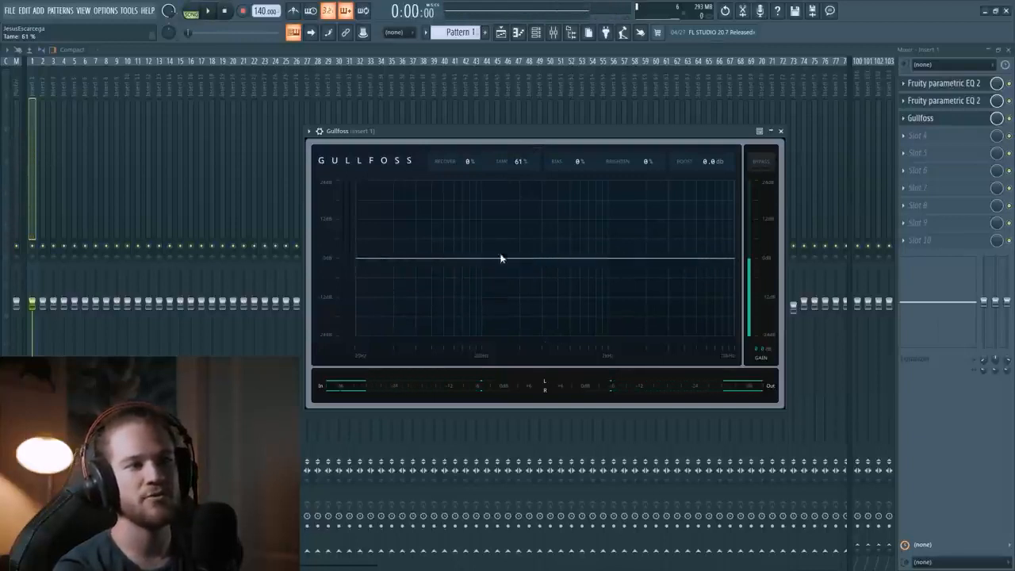
{"action": "left_click_drag", "start_coordinate": [356, 233], "coordinate": [476, 238]}
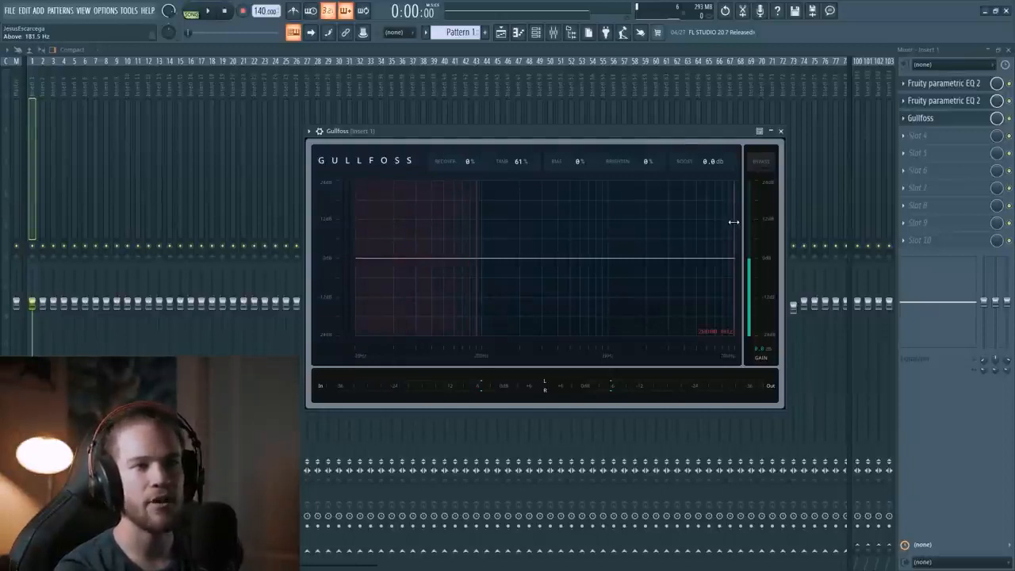
{"action": "left_click_drag", "start_coordinate": [733, 221], "coordinate": [719, 222]}
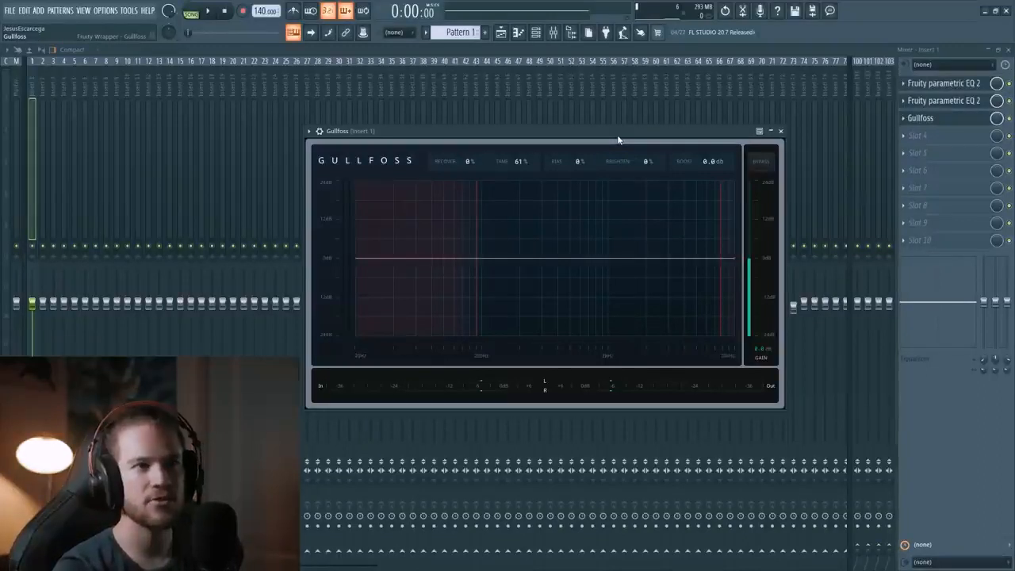
Step: Compare the vocal with Gullfoss enabled and bypassed by auditioning the same opening phrase each way
{"action": "key", "text": "space"}
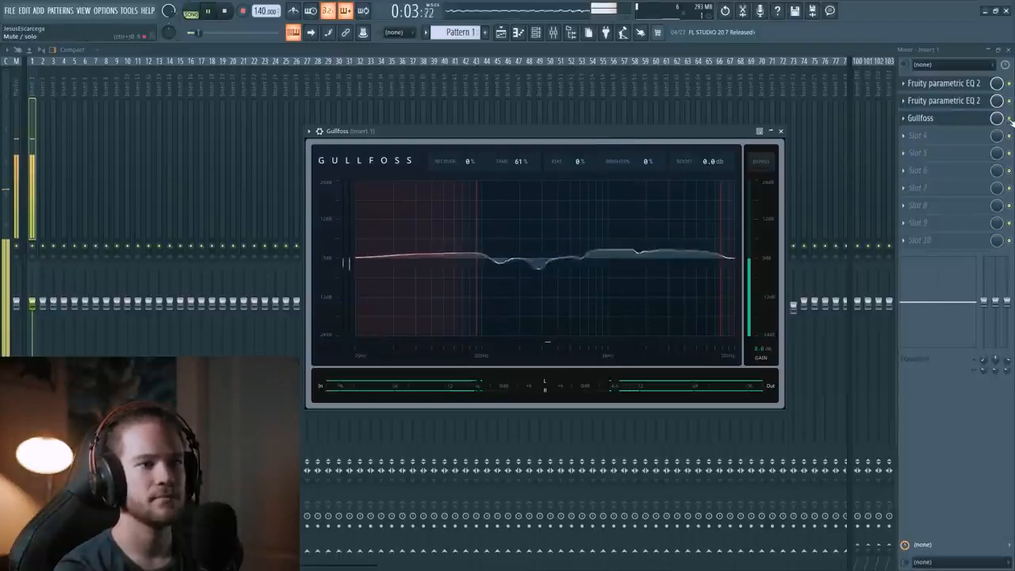
{"action": "key", "text": "space"}
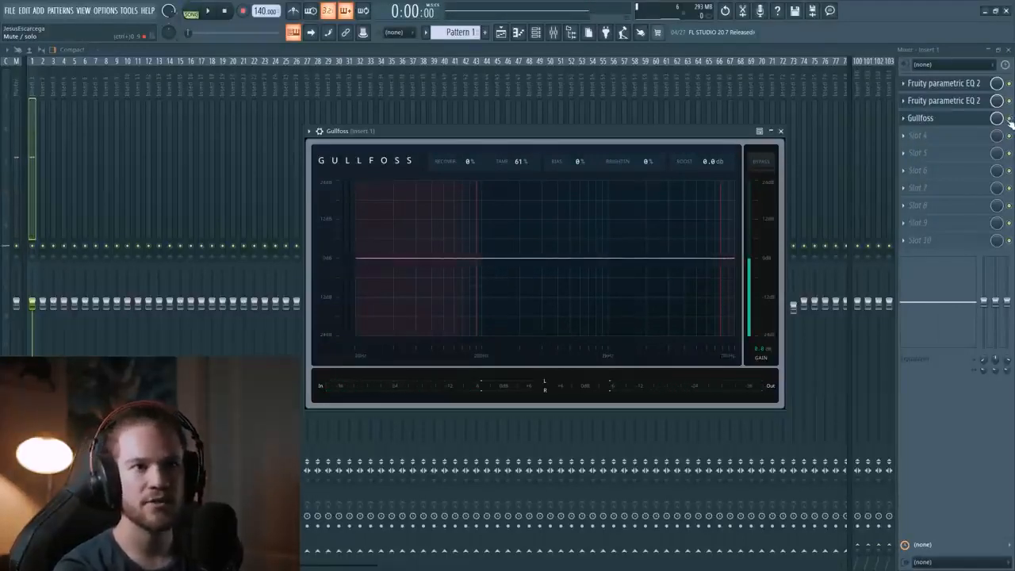
{"action": "key", "text": "Escape"}
{"action": "key", "text": "space"}
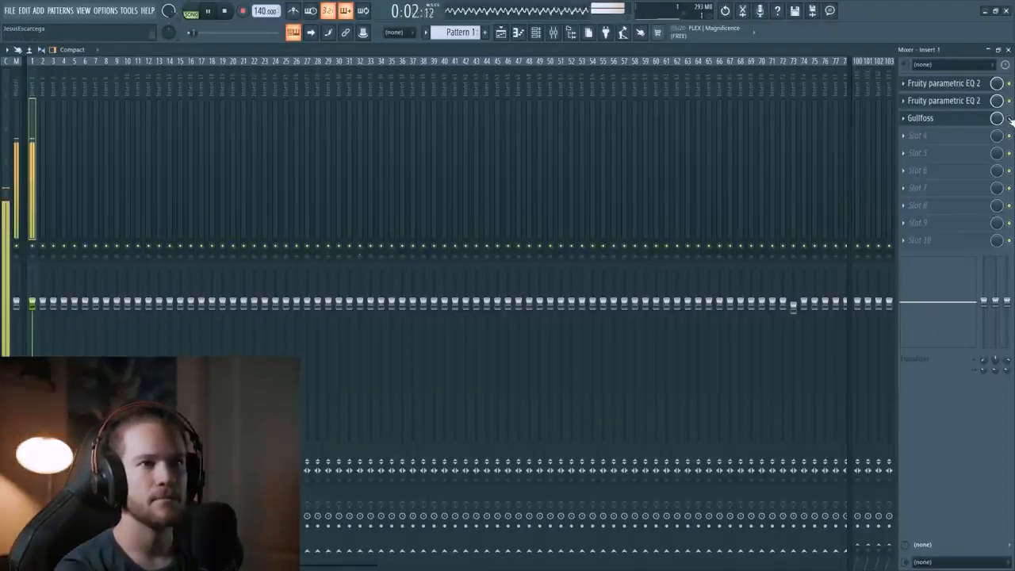
{"action": "key", "text": "space"}
{"action": "left_click", "coordinate": [1009, 119]}
{"action": "key", "text": "space"}
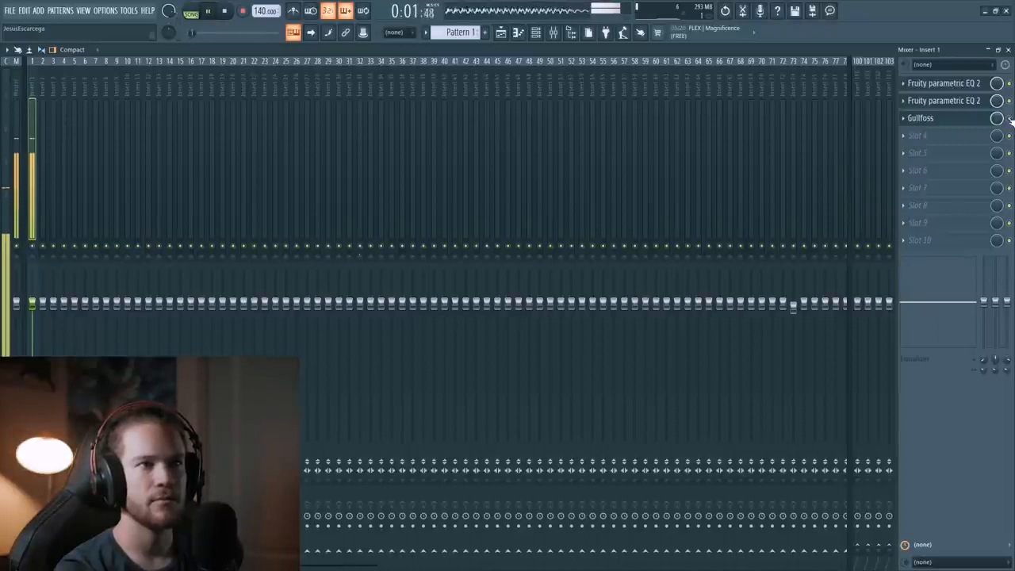
{"action": "key", "text": "space"}
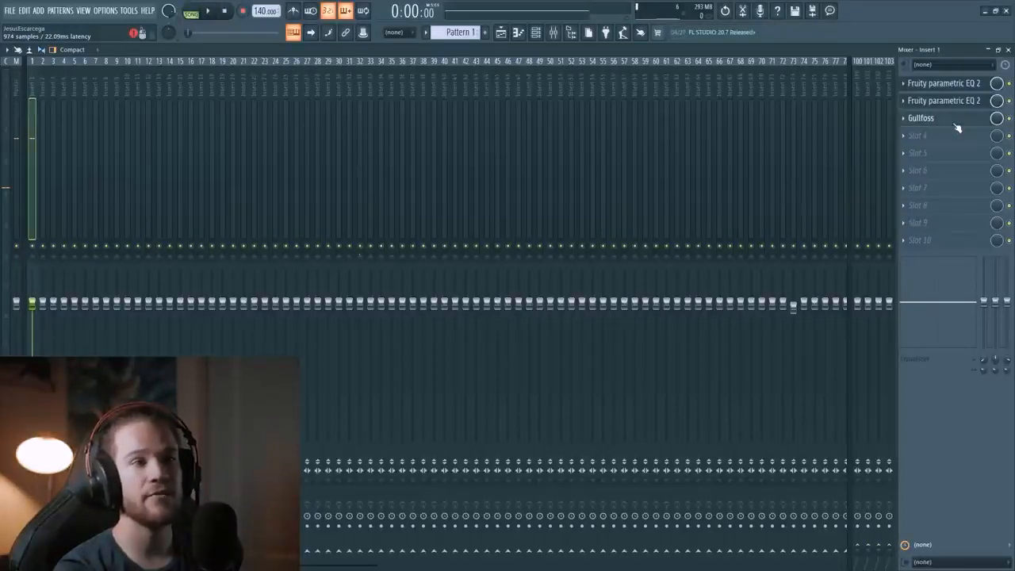
Step: Audition the vocal with Gullfoss Tame at 200%, and reduce Tame to 156%
{"action": "left_click", "coordinate": [956, 120]}
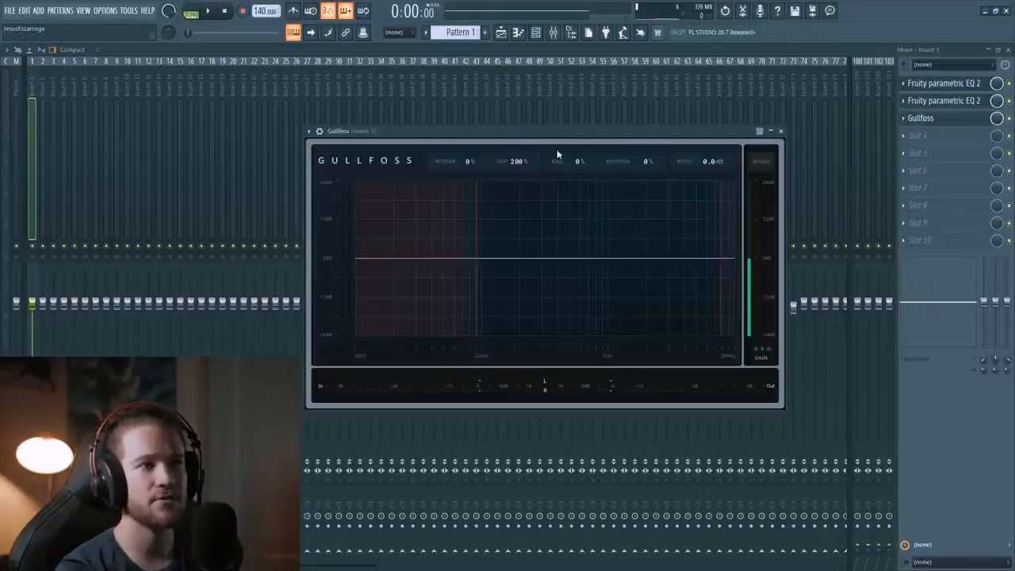
{"action": "key", "text": "space"}
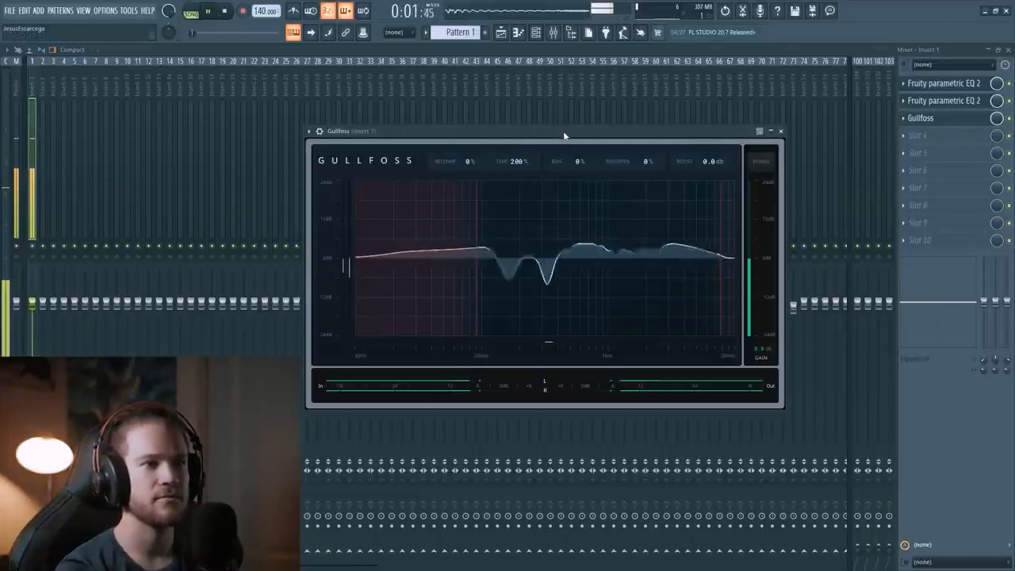
{"action": "key", "text": "space"}
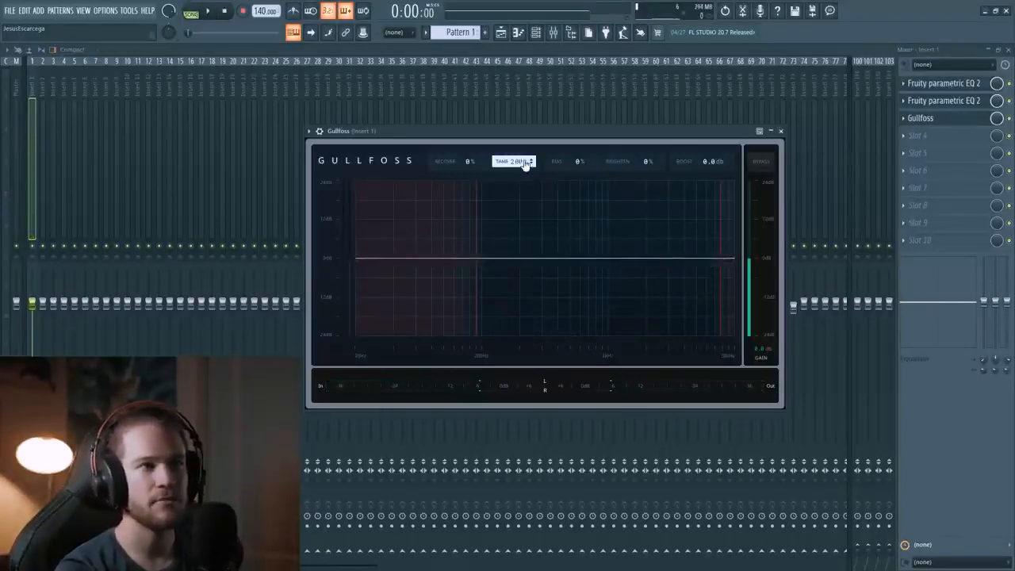
{"action": "left_click_drag", "start_coordinate": [528, 161], "coordinate": [531, 214]}
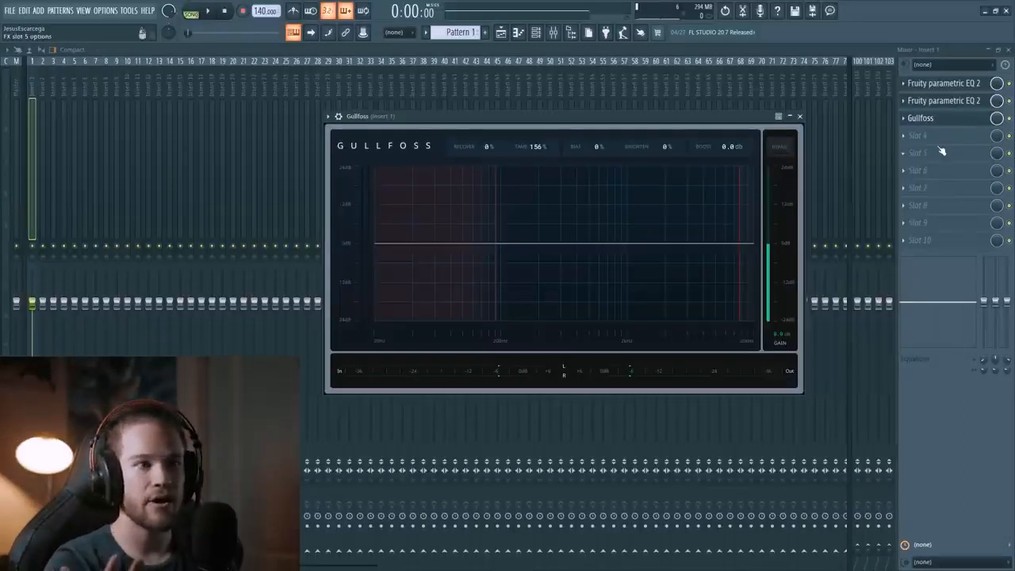
Step: Reopen the second Fruity Parametric EQ 2 and nudge the deepest narrow cut to about 3163 Hz
{"action": "left_click", "coordinate": [964, 100]}
{"action": "left_click_drag", "start_coordinate": [570, 325], "coordinate": [568, 321]}
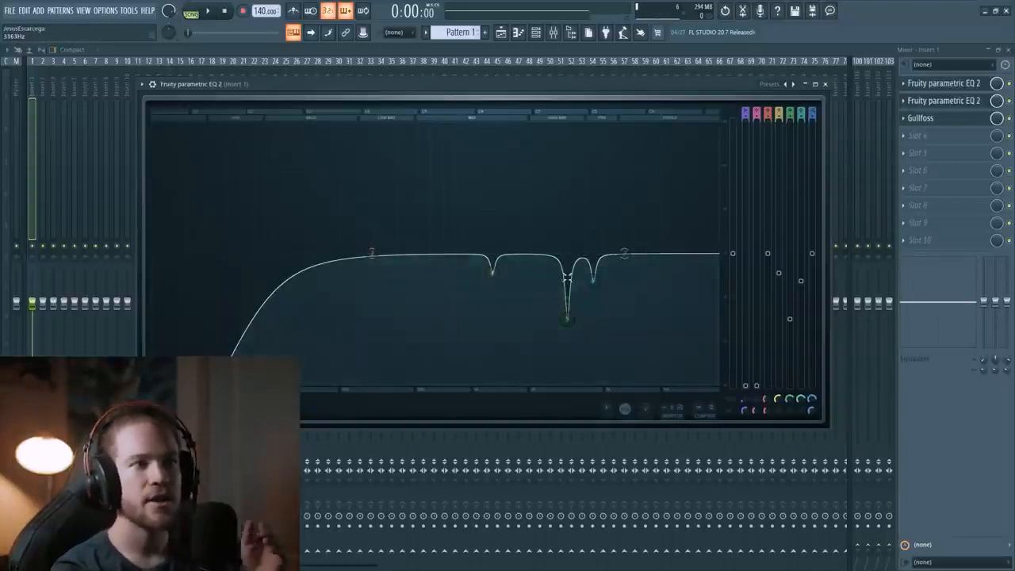
{"action": "left_click", "coordinate": [825, 84]}
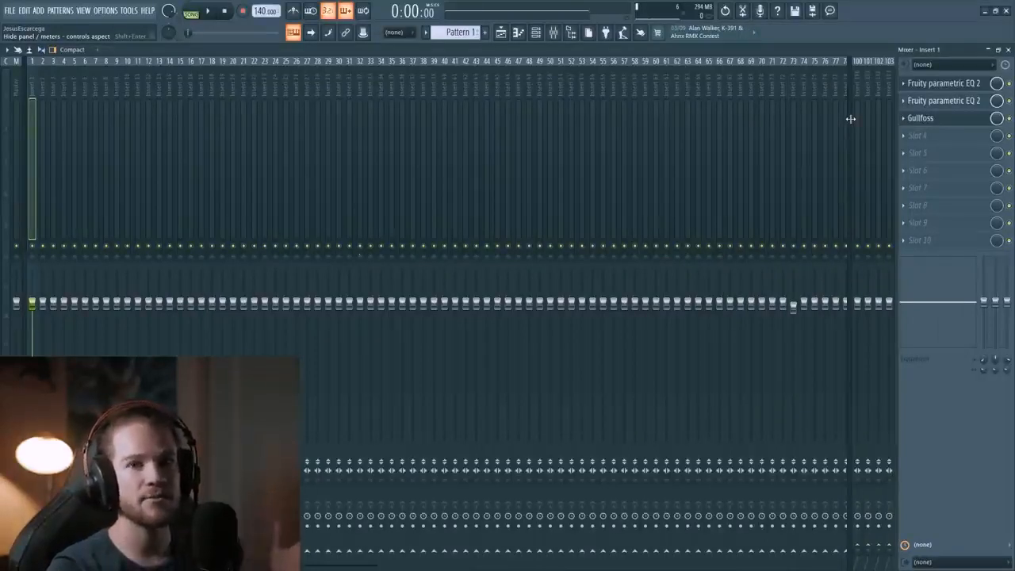
Step: Remove Gullfoss from effect slot 3 of Insert 1
{"action": "left_click", "coordinate": [903, 119]}
{"action": "left_click", "coordinate": [910, 143]}
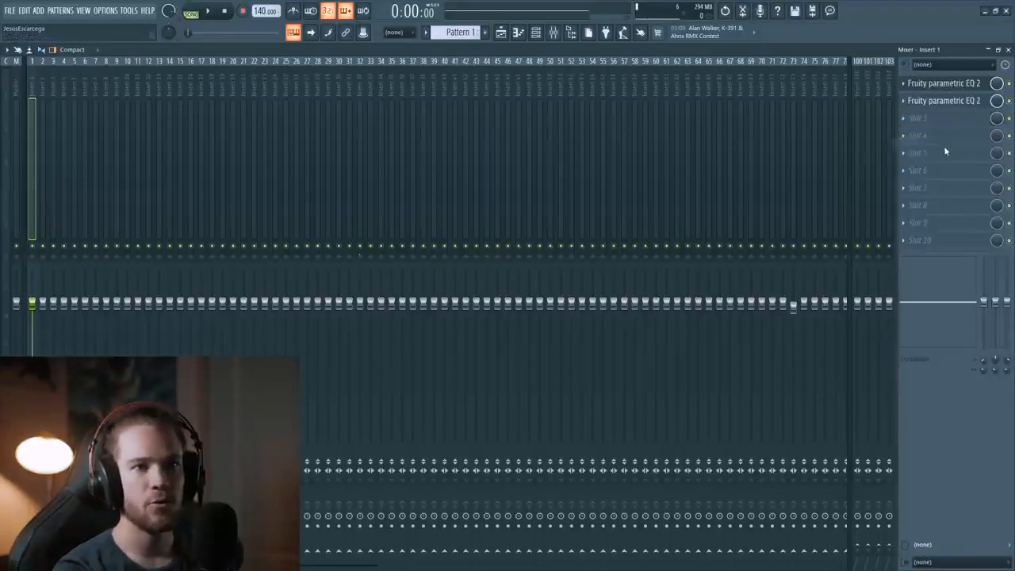
{"action": "left_click", "coordinate": [937, 124]}
{"action": "left_click", "coordinate": [937, 124]}
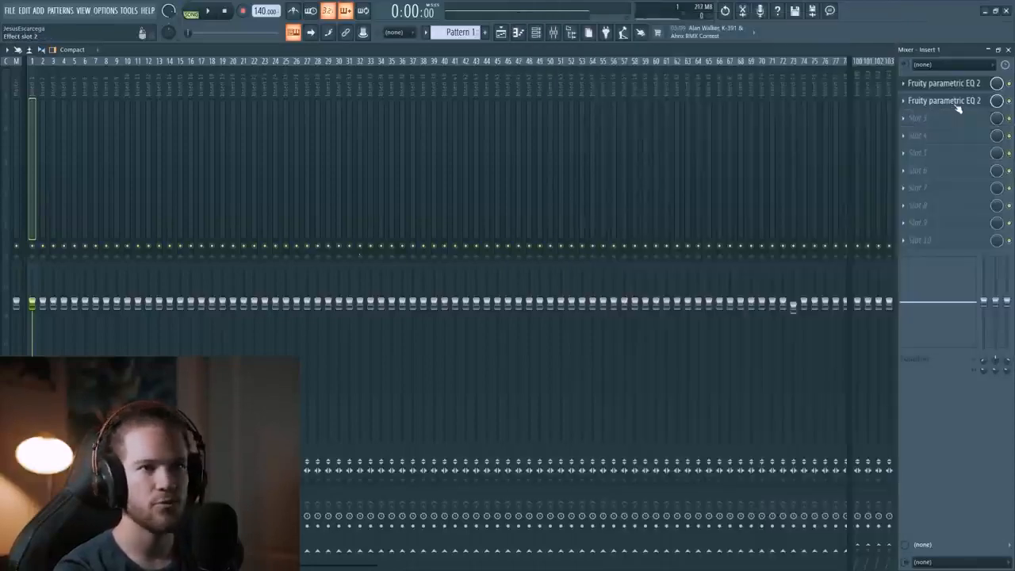
Step: Load Nectar 3 into effect slot 6 of Insert 1 and show its Pitch module
{"action": "left_click", "coordinate": [956, 103]}
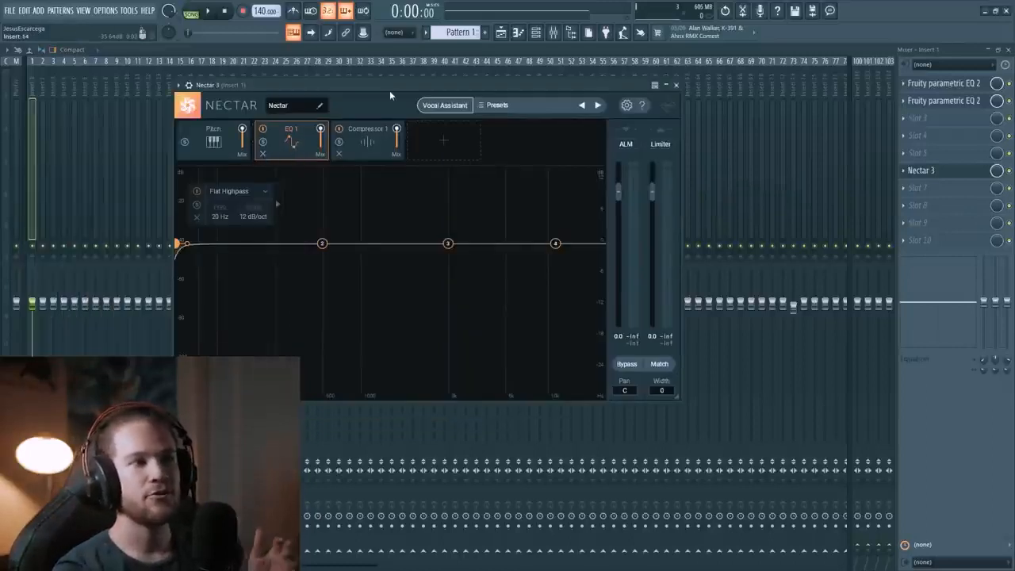
{"action": "left_click_drag", "start_coordinate": [389, 95], "coordinate": [446, 111]}
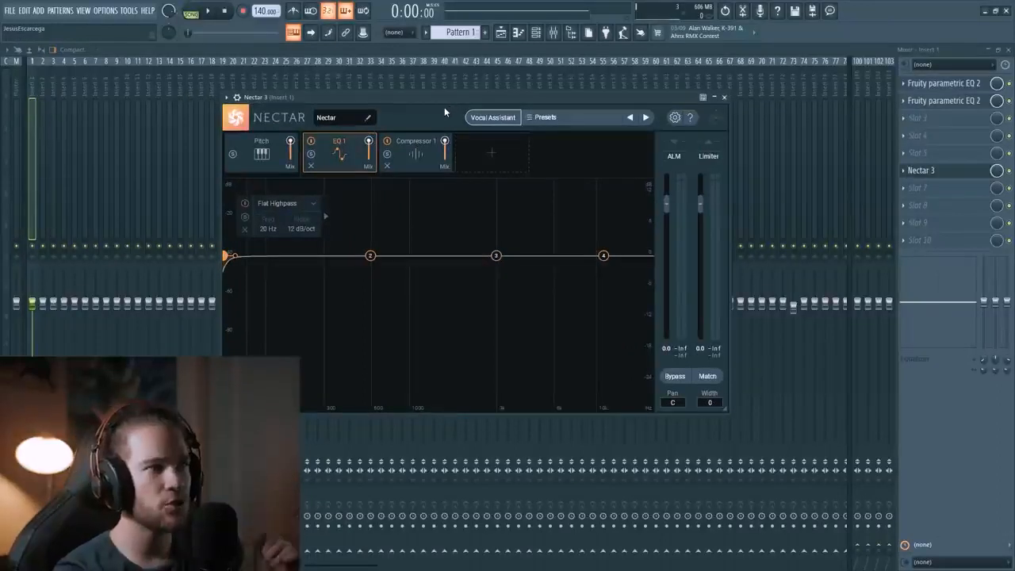
{"action": "left_click", "coordinate": [270, 153]}
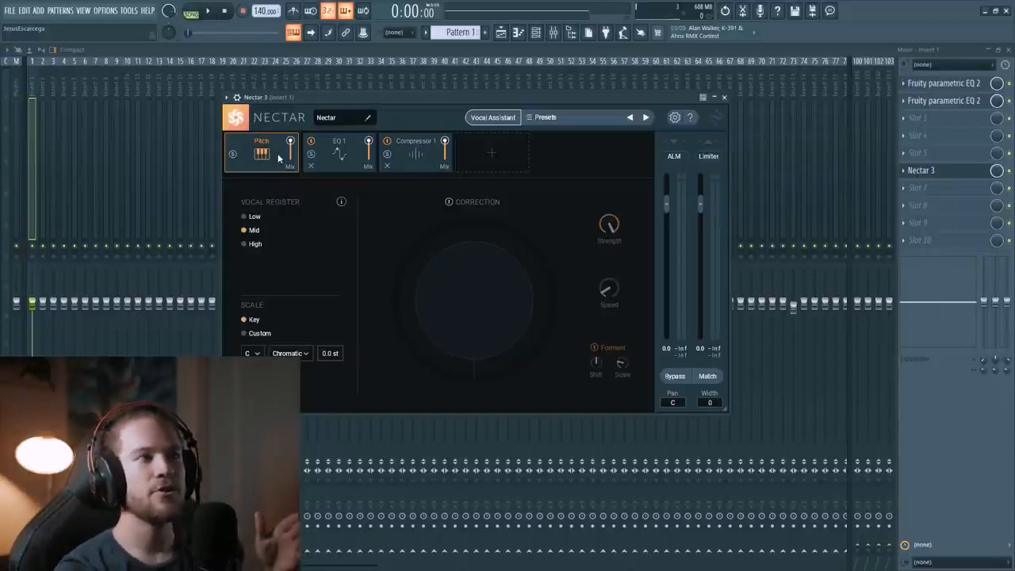
Step: Load Pitcher into effect slot 8 of Insert 1 and audition the vocal through it with Nectar 3 bypassed
{"action": "left_click", "coordinate": [934, 205]}
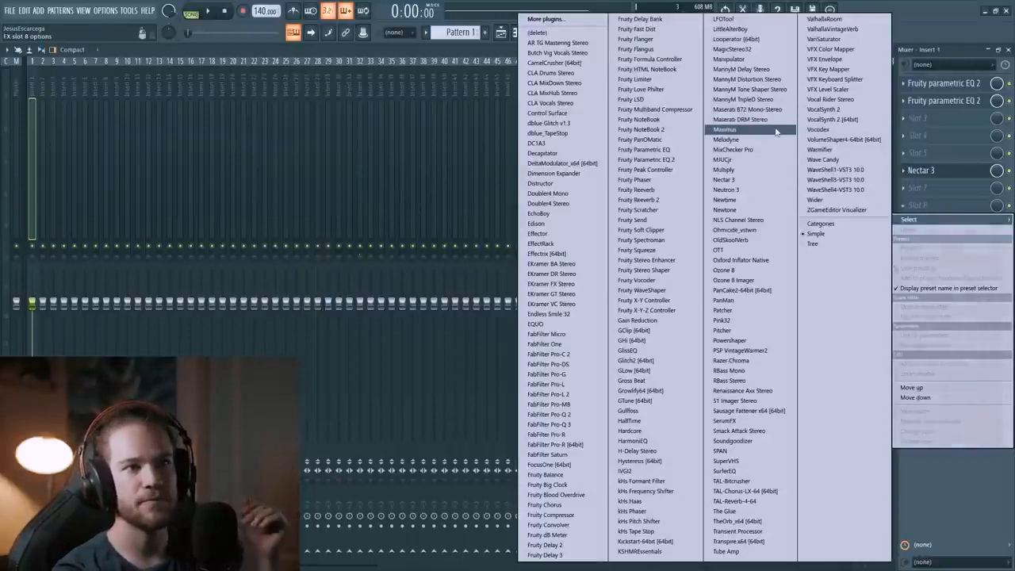
{"action": "left_click", "coordinate": [757, 330]}
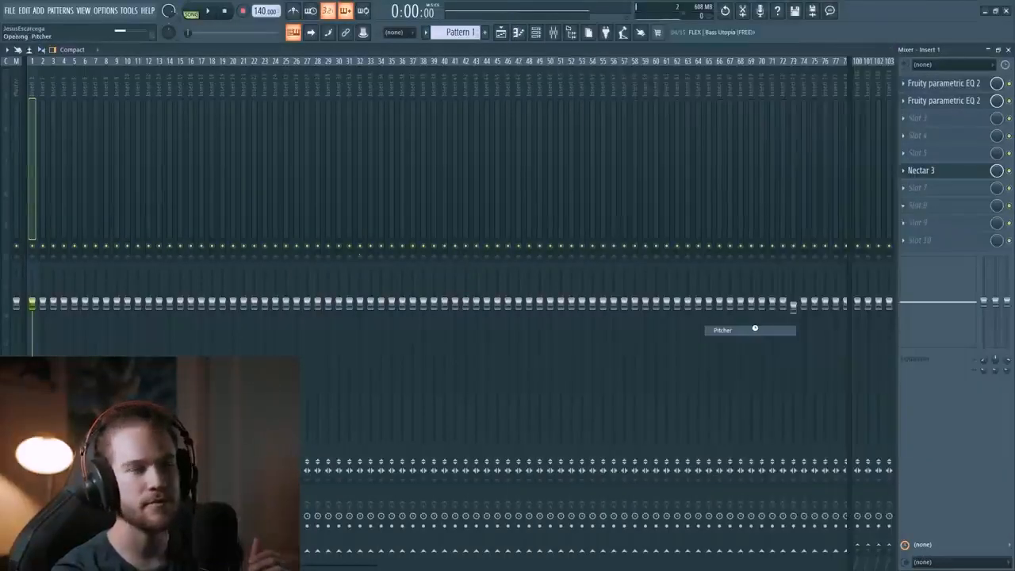
{"action": "left_click_drag", "start_coordinate": [230, 141], "coordinate": [510, 131]}
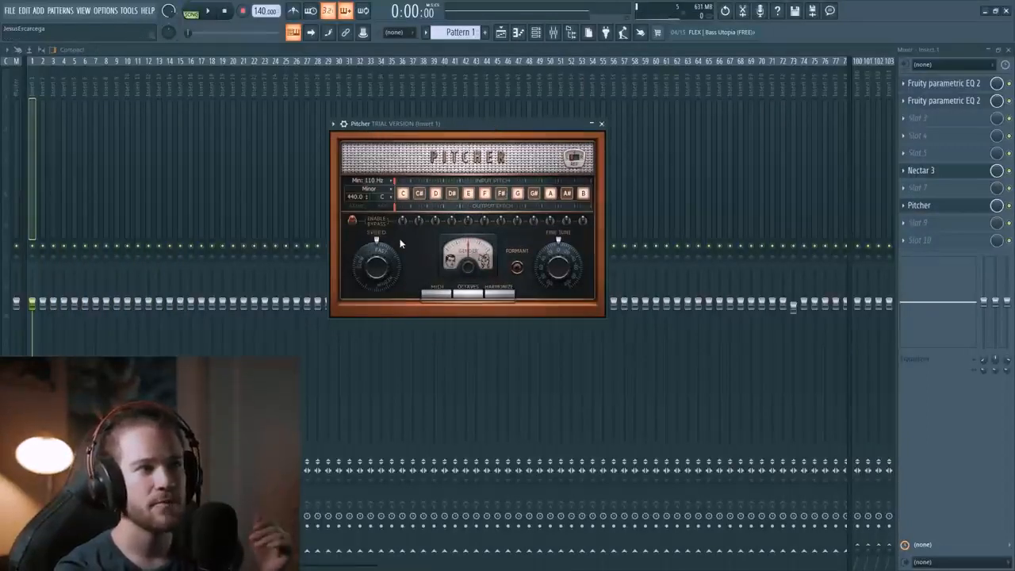
{"action": "left_click_drag", "start_coordinate": [465, 126], "coordinate": [490, 123]}
{"action": "key", "text": "space"}
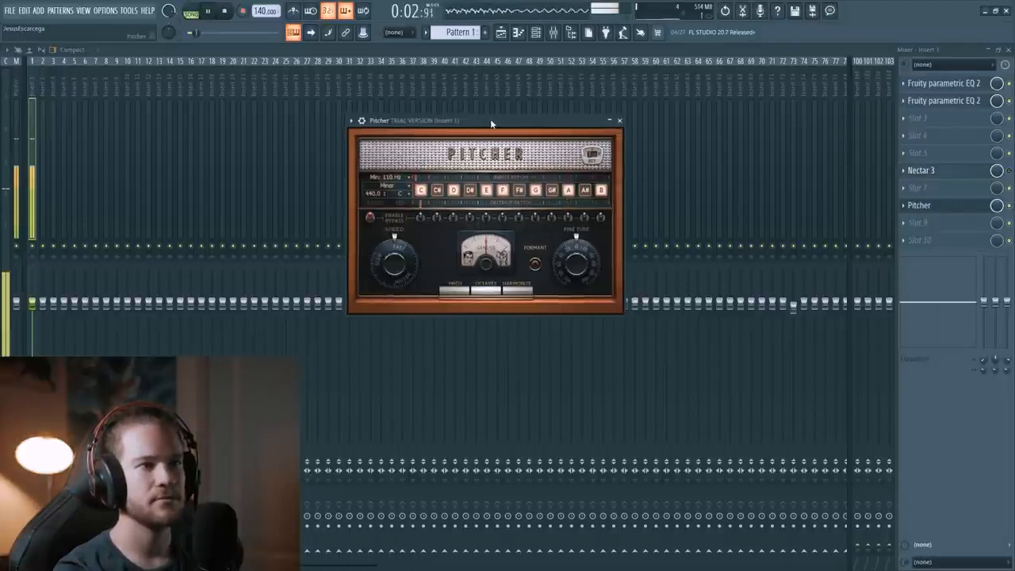
{"action": "key", "text": "space"}
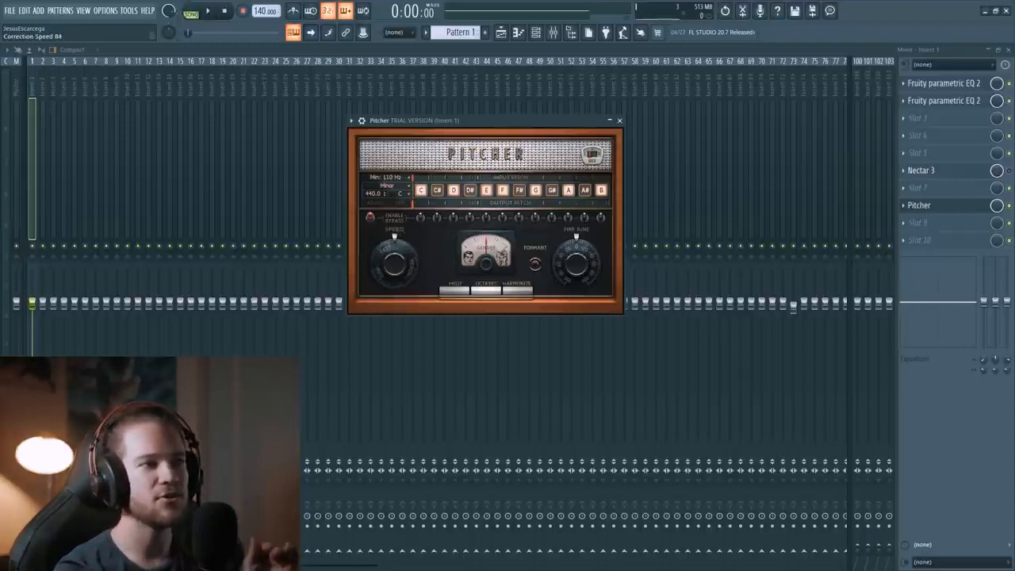
Step: Lower Pitcher's correction speed in stages to about 38 while auditioning the vocal
{"action": "left_click_drag", "start_coordinate": [394, 264], "coordinate": [394, 282]}
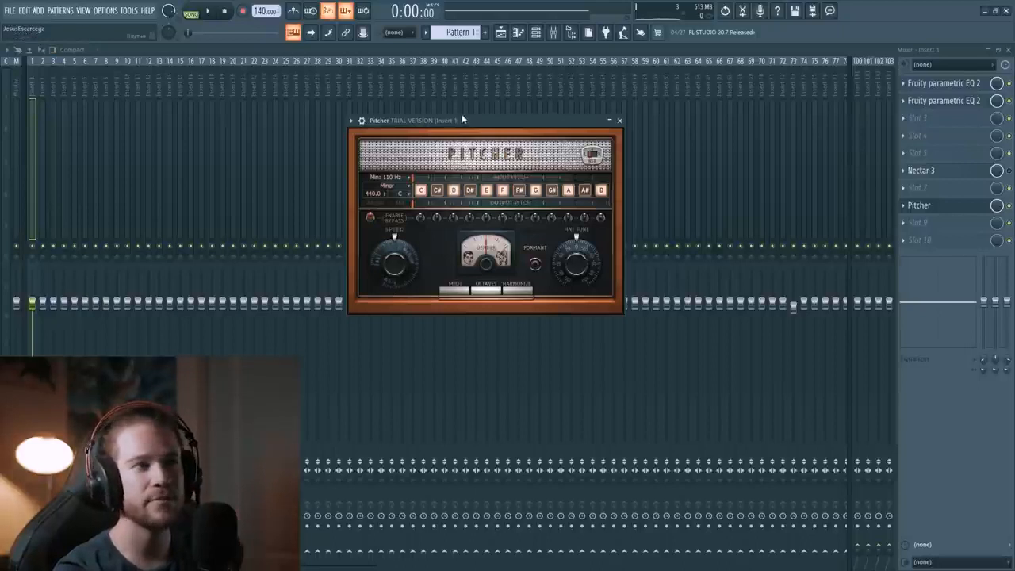
{"action": "left_click_drag", "start_coordinate": [462, 119], "coordinate": [505, 117]}
{"action": "key", "text": "space"}
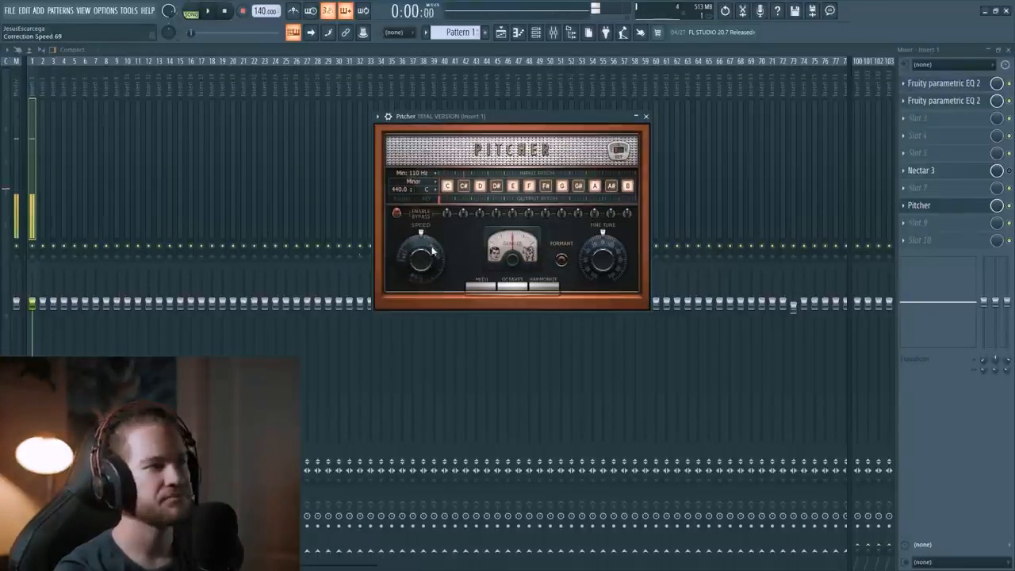
{"action": "key", "text": "space"}
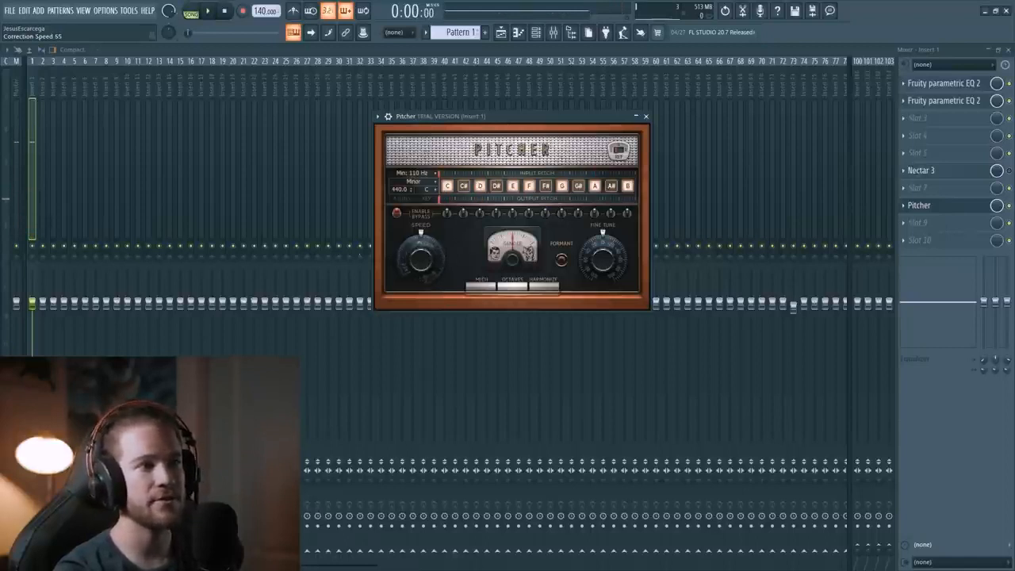
{"action": "key", "text": "space"}
{"action": "left_click_drag", "start_coordinate": [433, 259], "coordinate": [432, 264]}
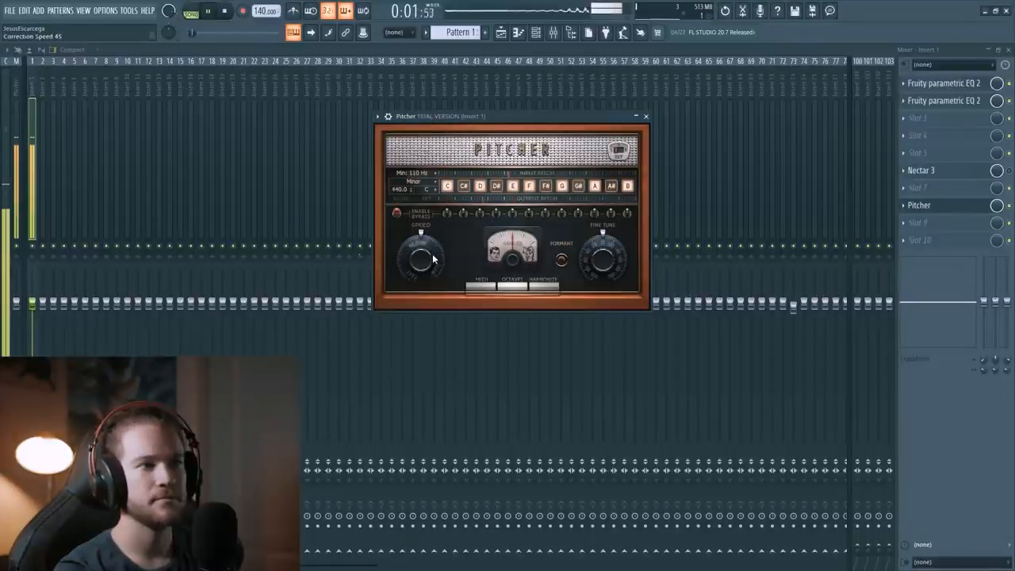
{"action": "scroll", "coordinate": [433, 258], "scroll_direction": "down", "scroll_amount": 7}
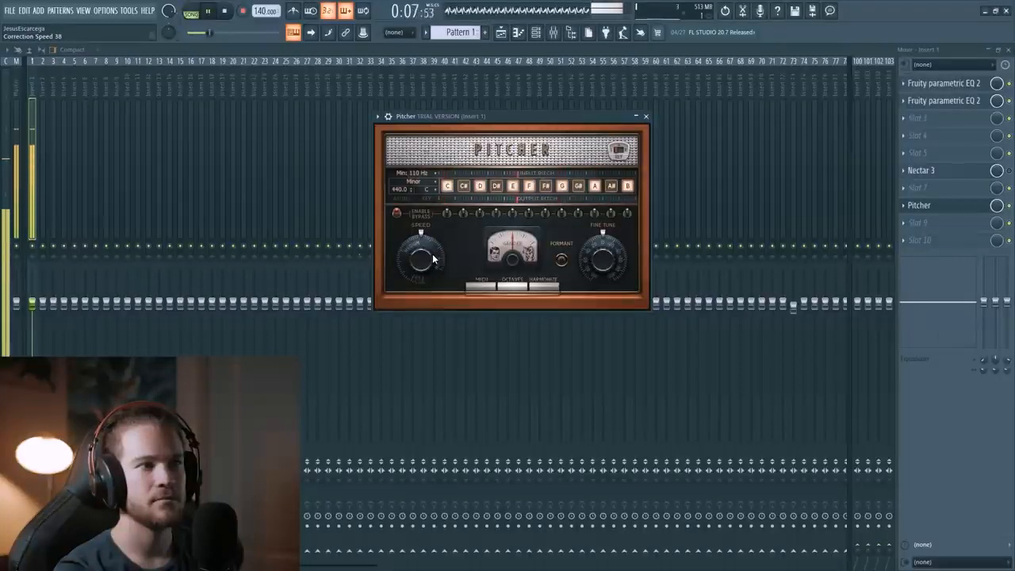
{"action": "key", "text": "space"}
{"action": "scroll", "coordinate": [438, 258], "scroll_direction": "down", "scroll_amount": 2}
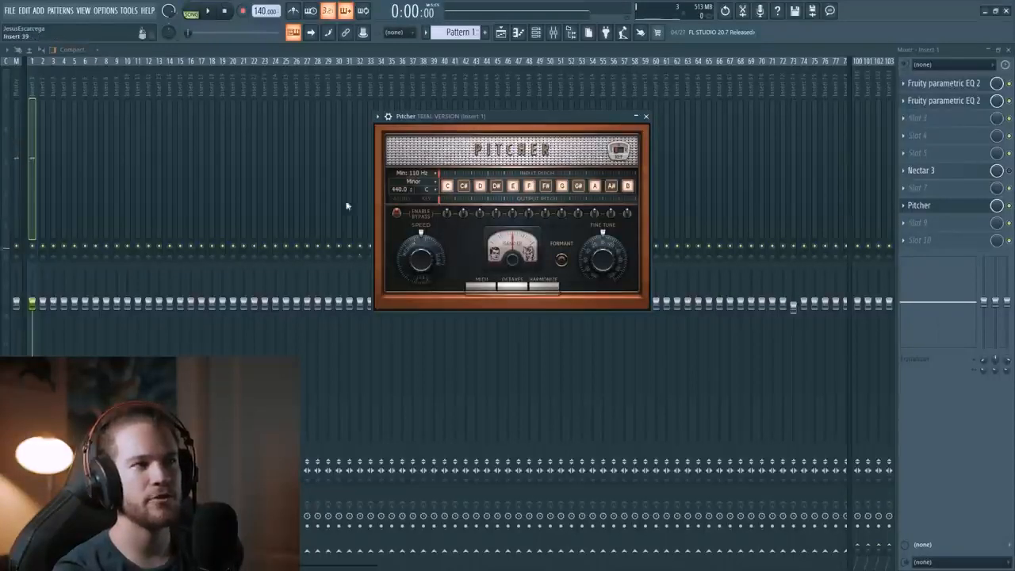
Step: Fine-tune Pitcher's correction speed and move Pitcher up to effect slot 3 of Insert 1
{"action": "left_click_drag", "start_coordinate": [444, 257], "coordinate": [452, 255]}
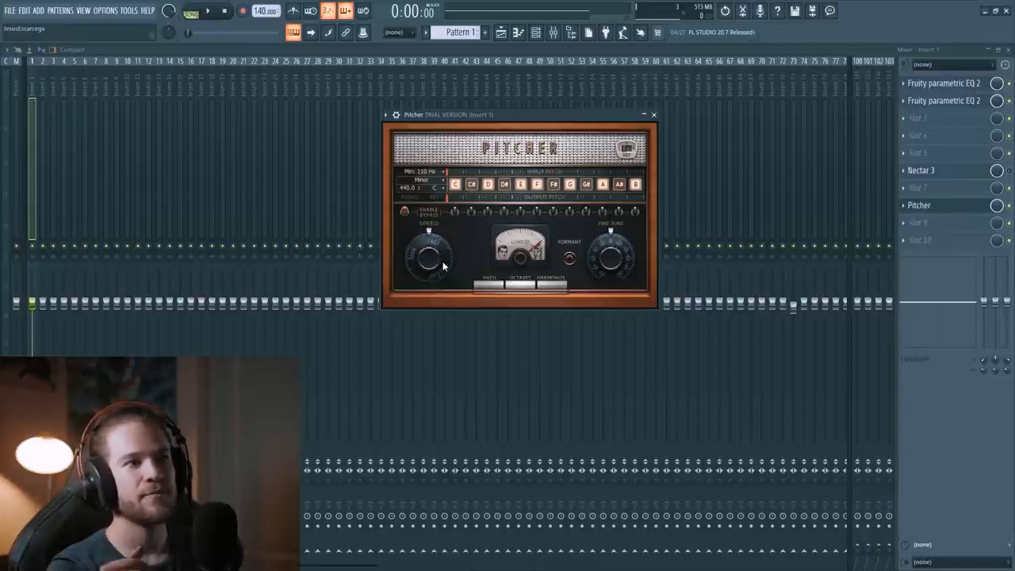
{"action": "mouse_move", "coordinate": [442, 261]}
{"action": "left_mouse_down"}
{"action": "mouse_move", "coordinate": [442, 252]}
{"action": "mouse_move", "coordinate": [441, 263]}
{"action": "left_mouse_up"}
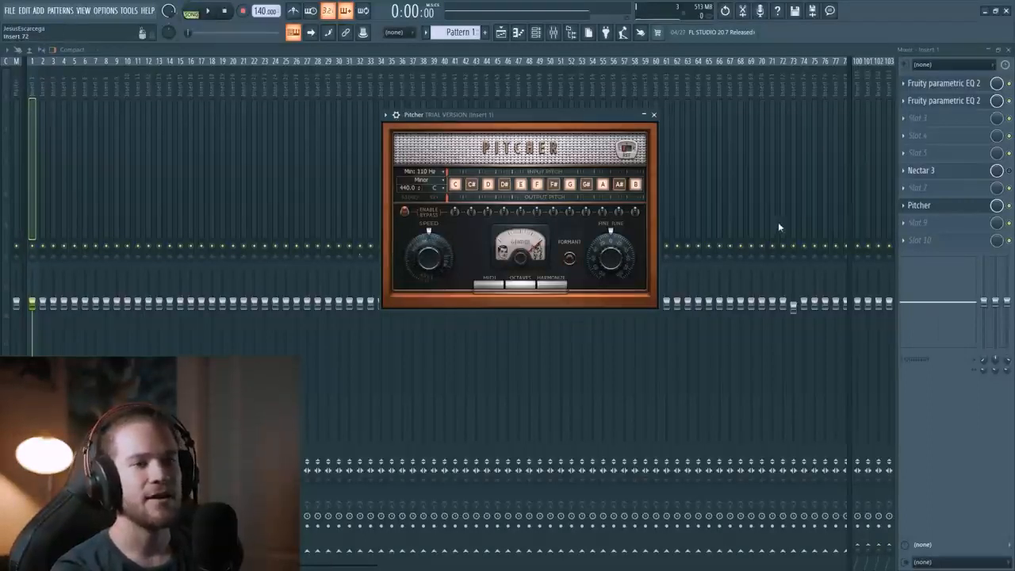
{"action": "left_click_drag", "start_coordinate": [546, 113], "coordinate": [615, 78]}
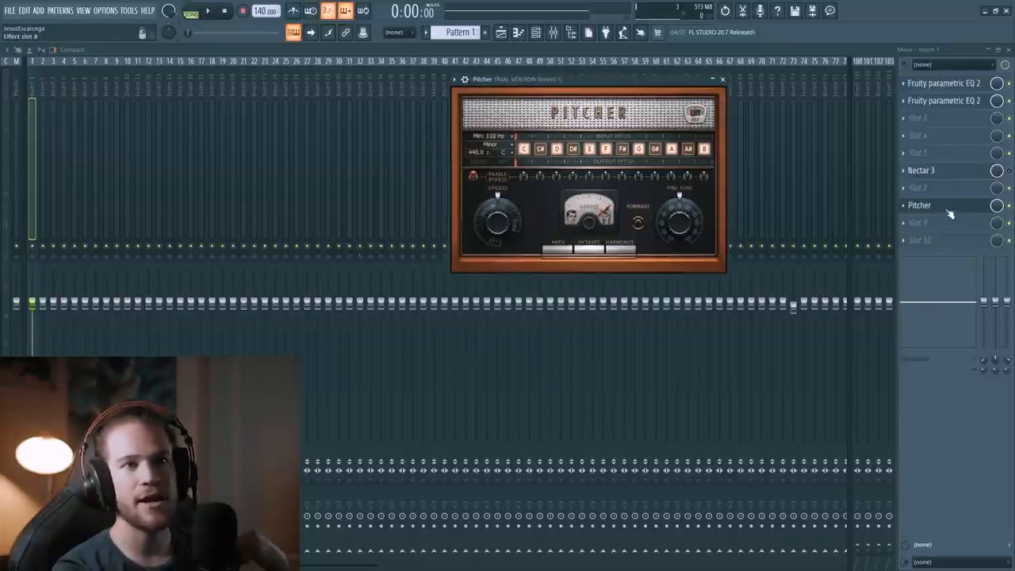
{"action": "left_click_drag", "start_coordinate": [947, 207], "coordinate": [949, 120]}
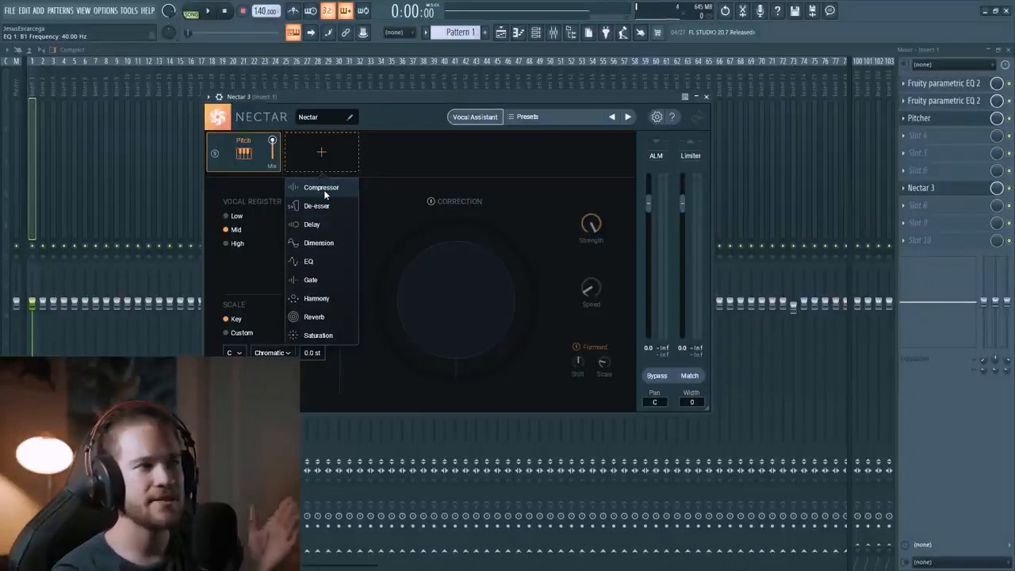
Step: Add an EQ module in Nectar 3 and set its Band 4 high shelf to 3.0 dB at about 12189 Hz
{"action": "left_click", "coordinate": [327, 261]}
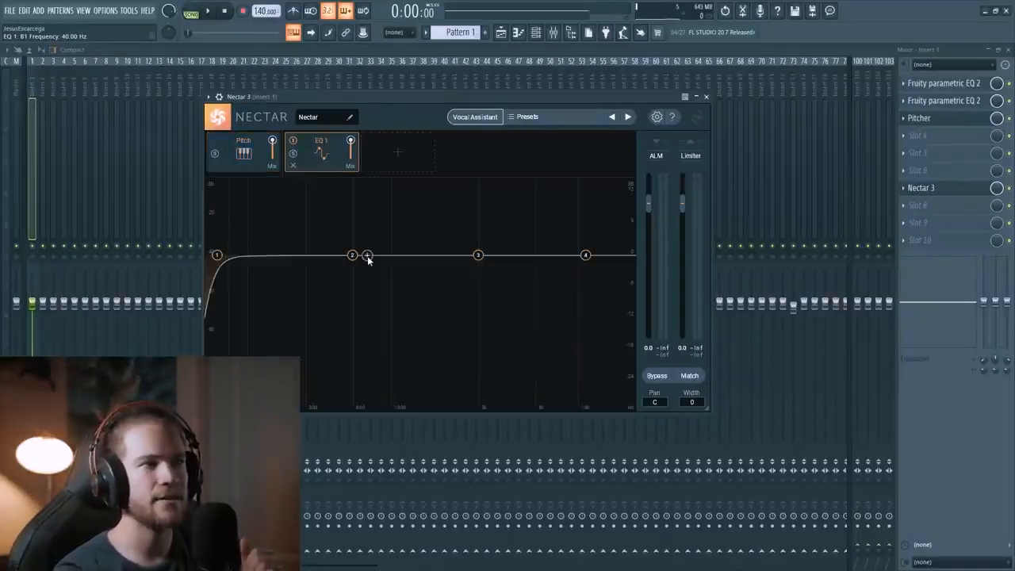
{"action": "left_click_drag", "start_coordinate": [586, 255], "coordinate": [585, 232]}
{"action": "key", "text": "space"}
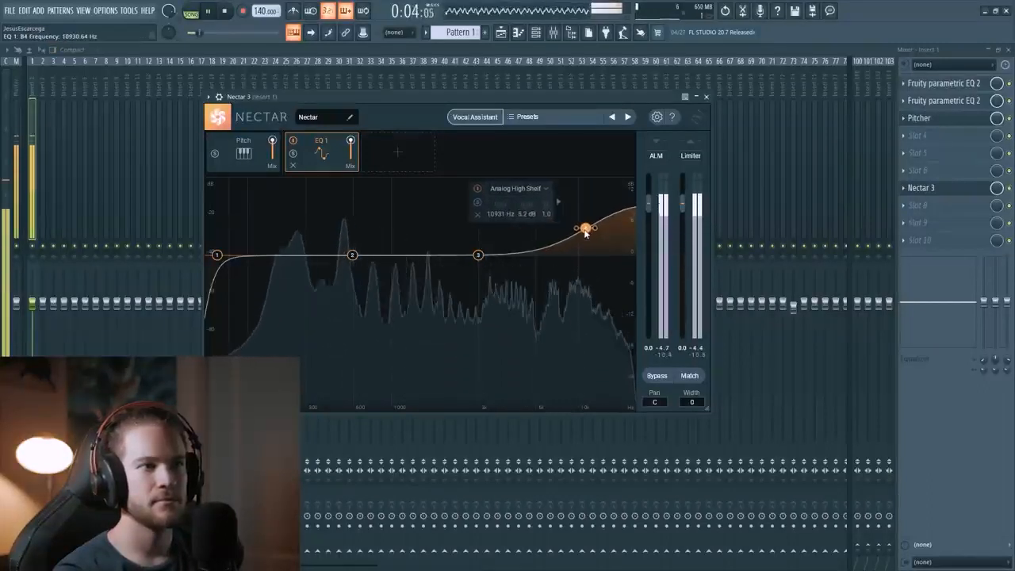
{"action": "key", "text": "space"}
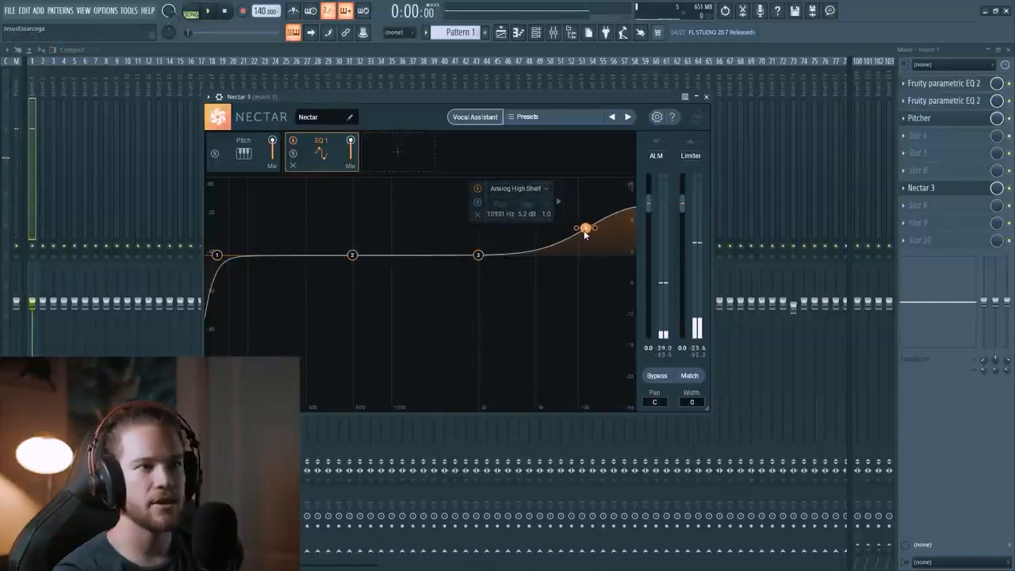
{"action": "left_click_drag", "start_coordinate": [585, 233], "coordinate": [594, 245]}
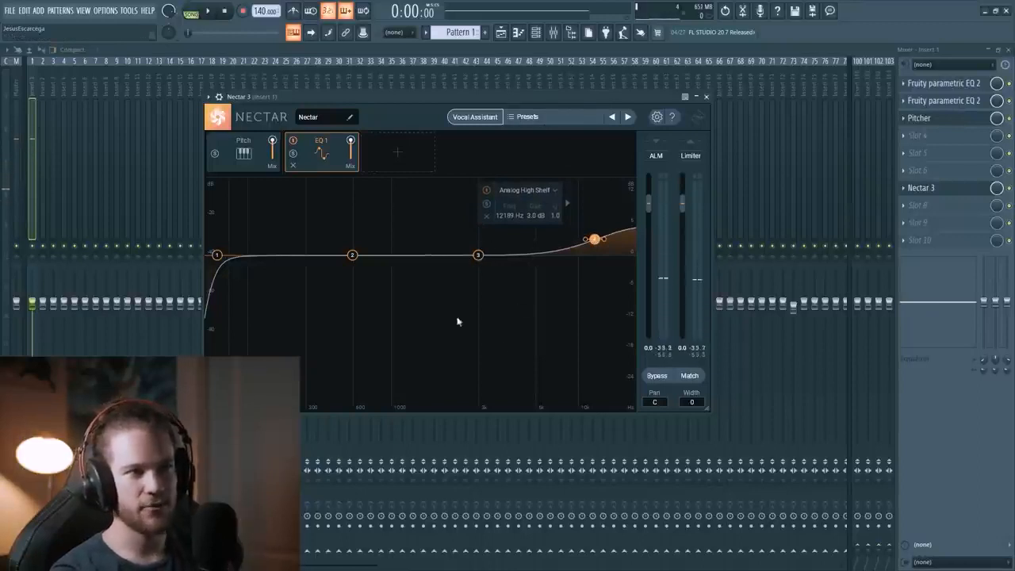
Step: Raise Band 3 of Nectar 3's EQ 1 to a 2.9 dB bell at about 2253 Hz while auditioning the vocal
{"action": "left_click_drag", "start_coordinate": [478, 260], "coordinate": [444, 266]}
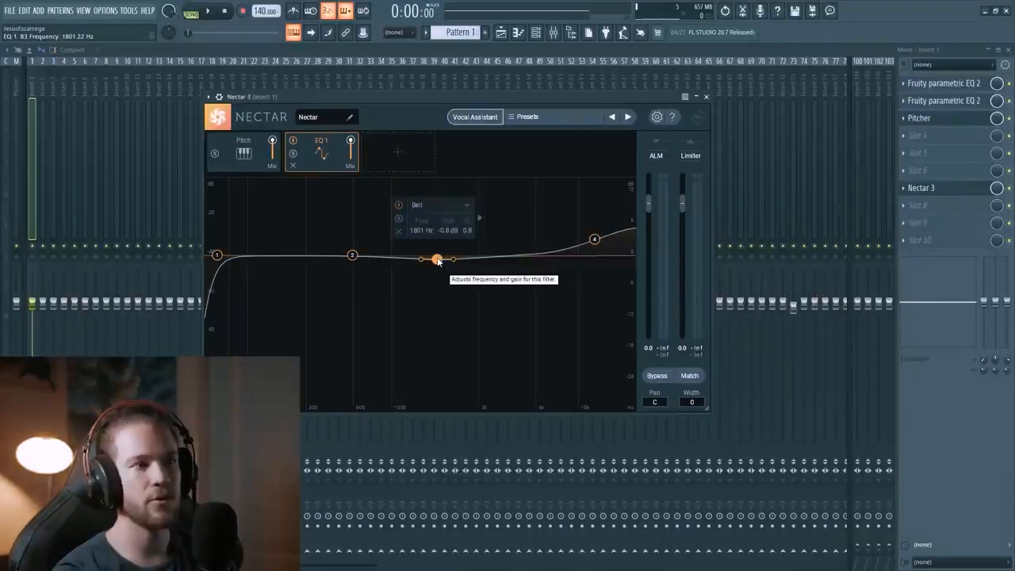
{"action": "key", "text": "space"}
{"action": "left_click_drag", "start_coordinate": [437, 261], "coordinate": [456, 240]}
{"action": "key", "text": "space"}
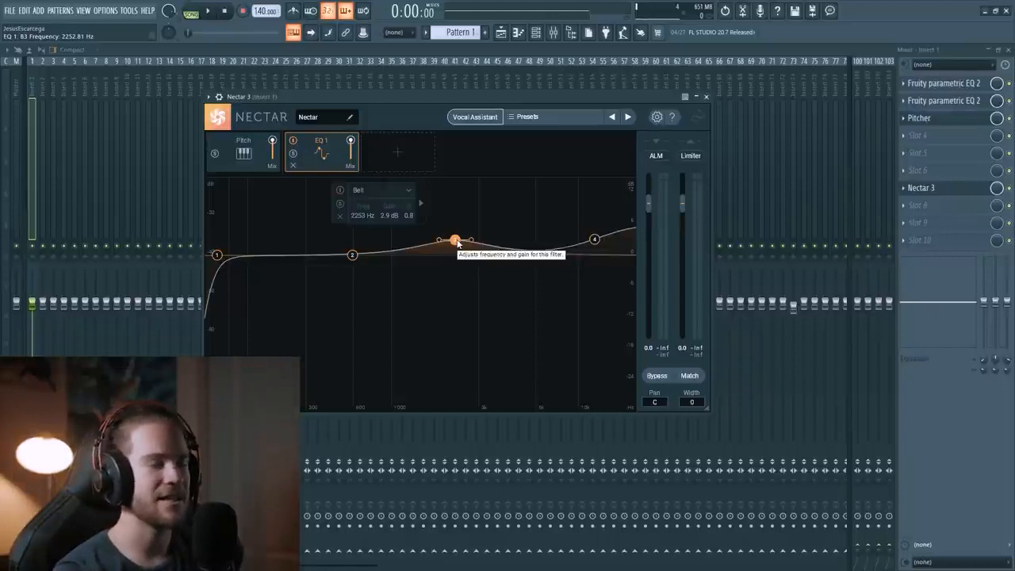
Step: Audition the vocal with Nectar 3's EQ boosts, comparing it with the whole plugin bypassed and active
{"action": "key", "text": "space"}
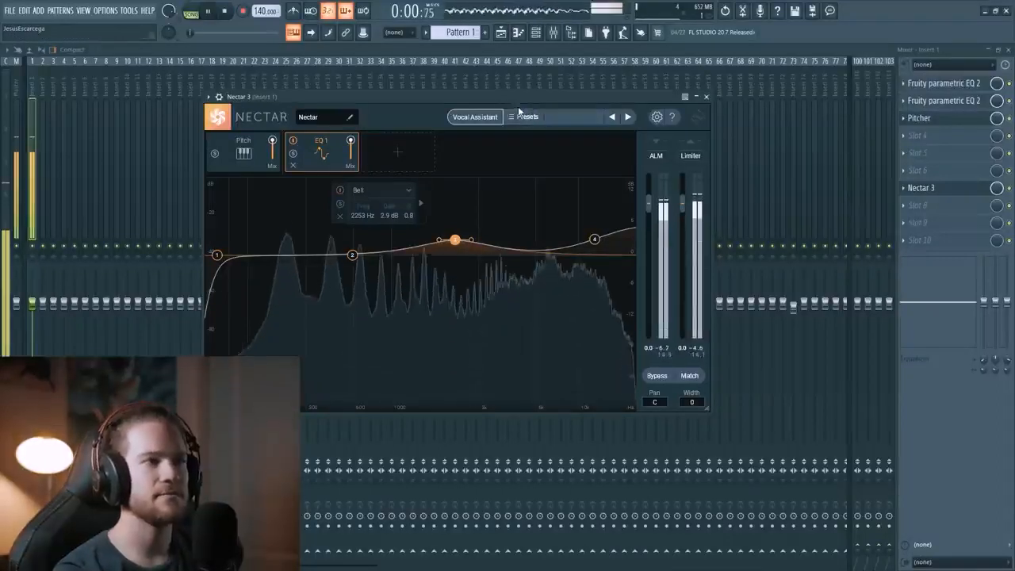
{"action": "key", "text": "space"}
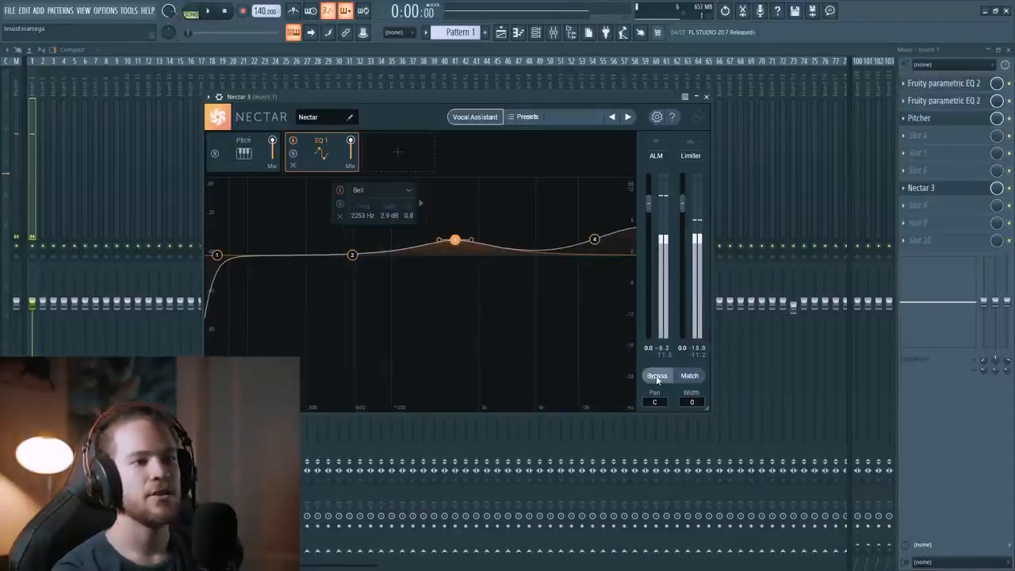
{"action": "left_click", "coordinate": [656, 377]}
{"action": "key", "text": "space"}
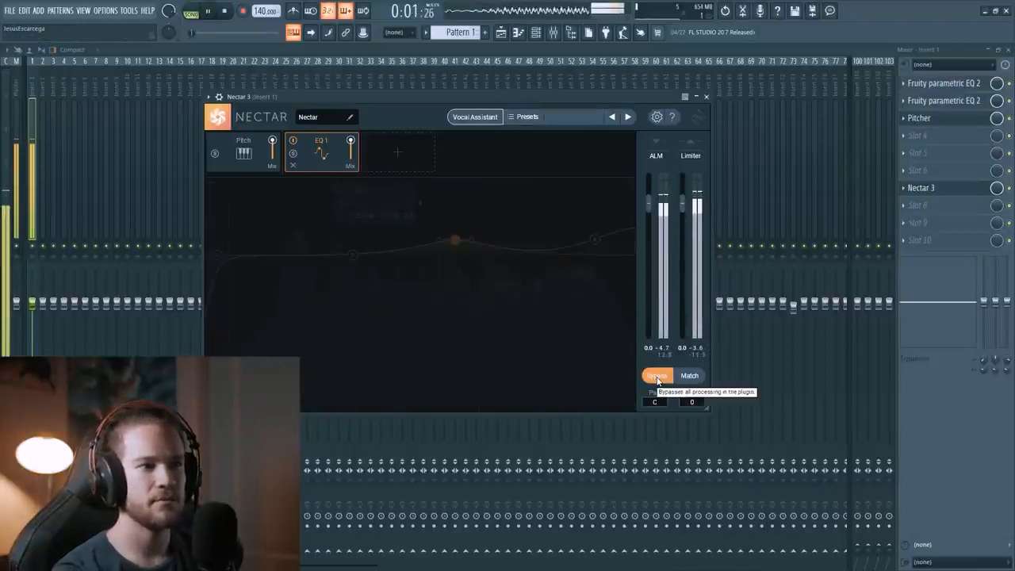
{"action": "left_click", "coordinate": [657, 377]}
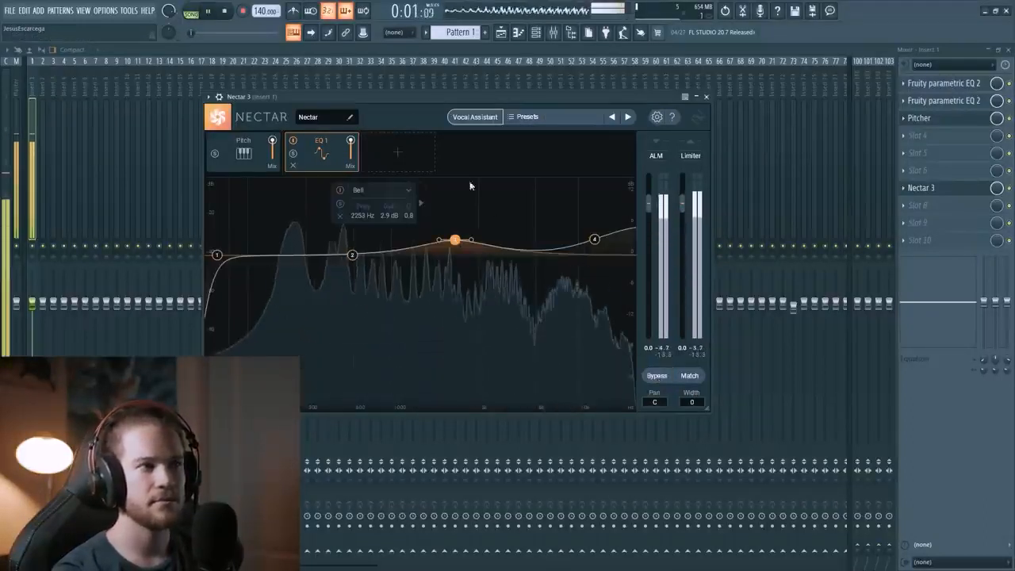
{"action": "key", "text": "space"}
Step: Lower the EQ 1 Band 3 bell to 2.0 dB at about 2268 Hz and audition the vocal
{"action": "left_click_drag", "start_coordinate": [454, 241], "coordinate": [466, 251]}
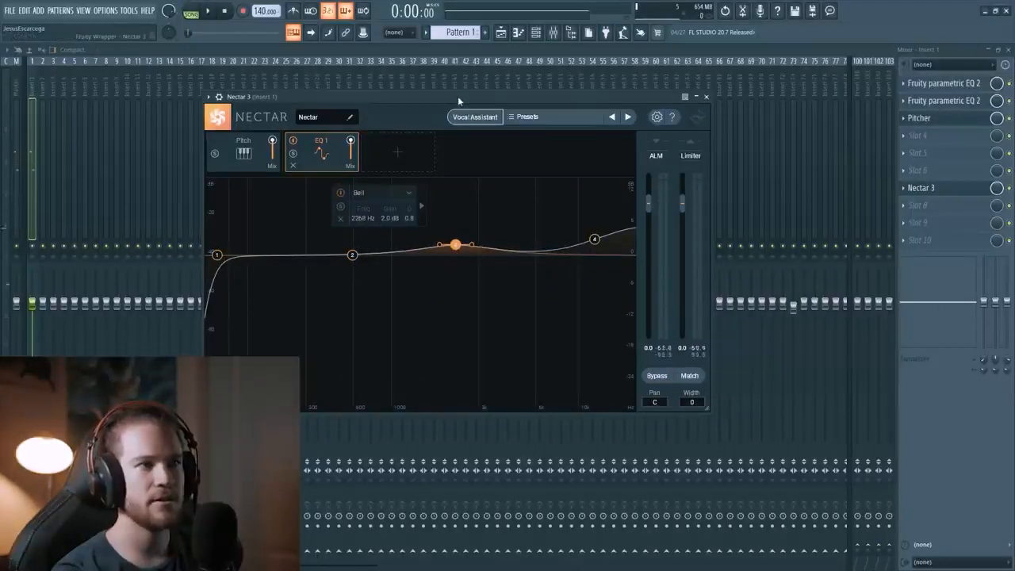
{"action": "key", "text": "space"}
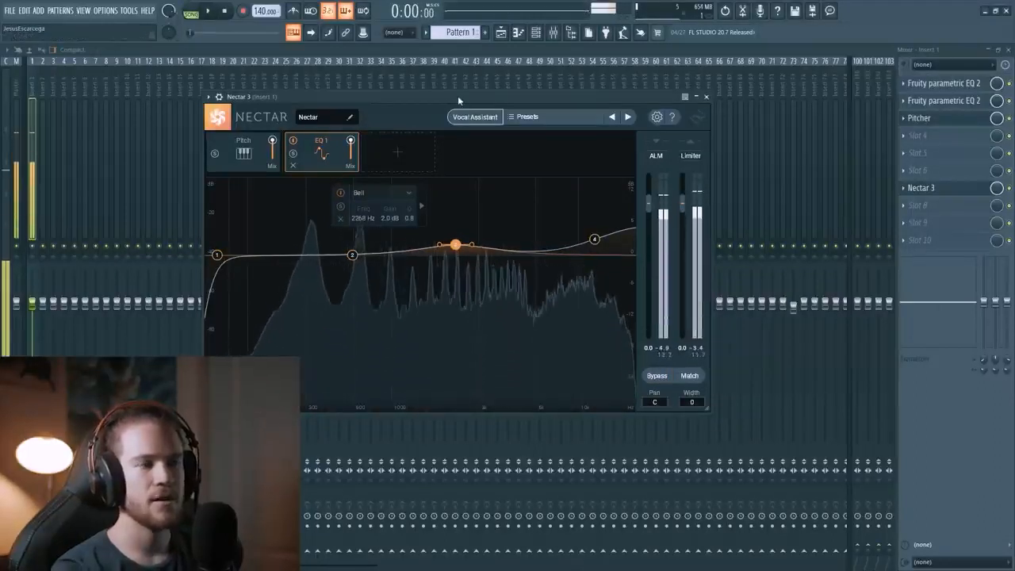
{"action": "key", "text": "space"}
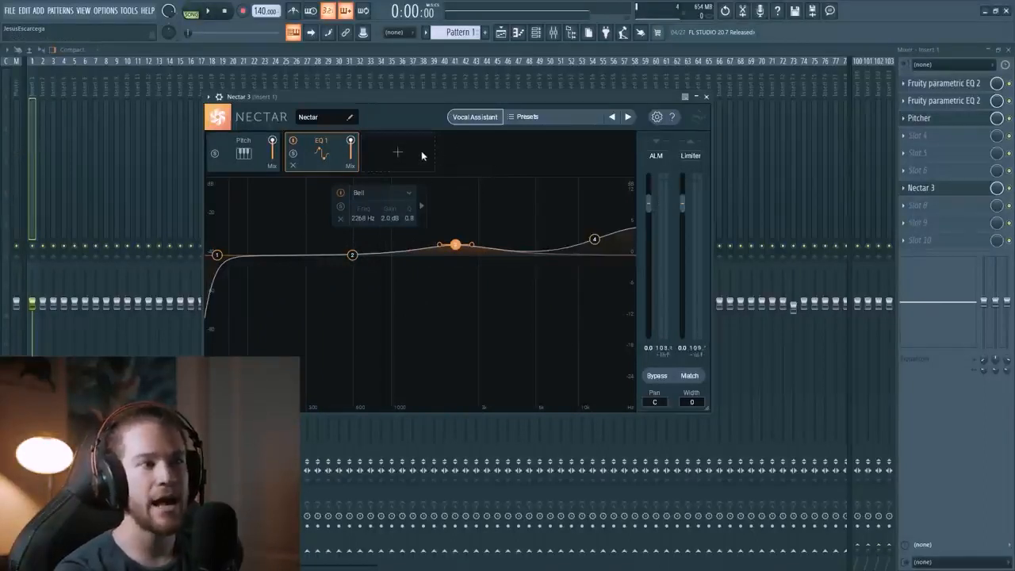
Step: Add a Compressor module after EQ 1 in Nectar 3 and set its mode to Solid-State
{"action": "left_click", "coordinate": [397, 151]}
{"action": "left_click", "coordinate": [397, 187]}
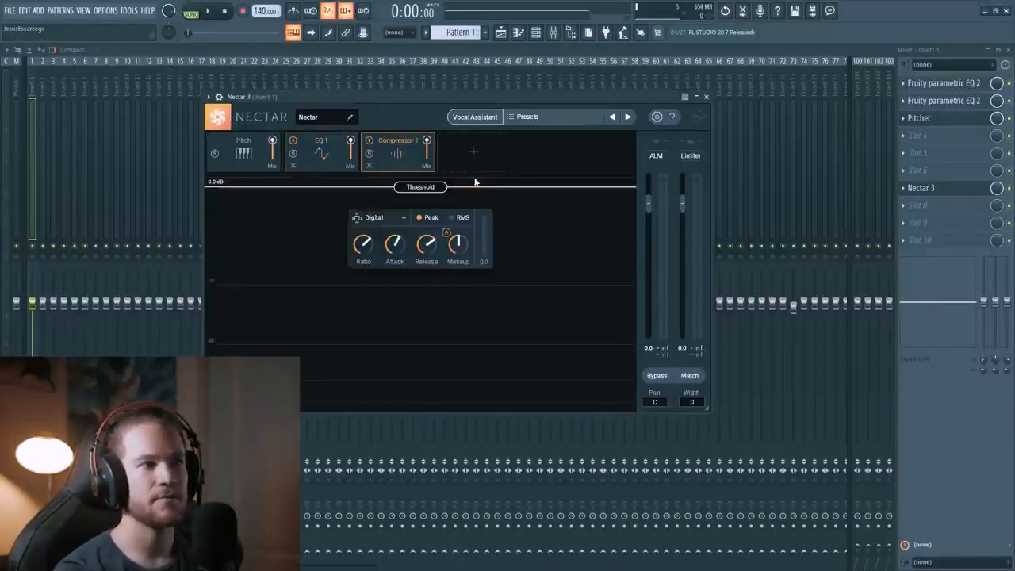
{"action": "left_click", "coordinate": [392, 219]}
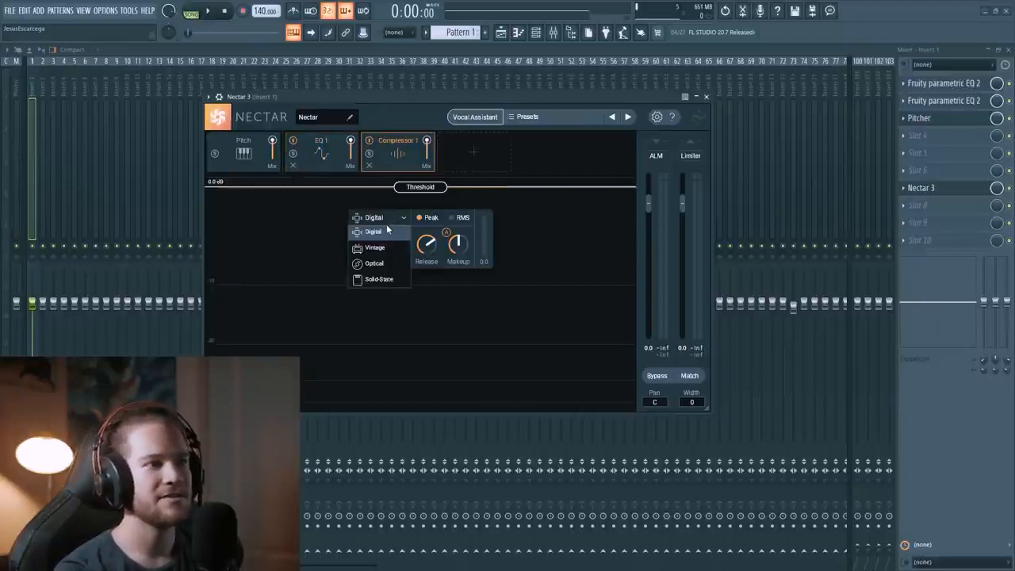
{"action": "left_click", "coordinate": [394, 280]}
{"action": "left_click", "coordinate": [374, 226]}
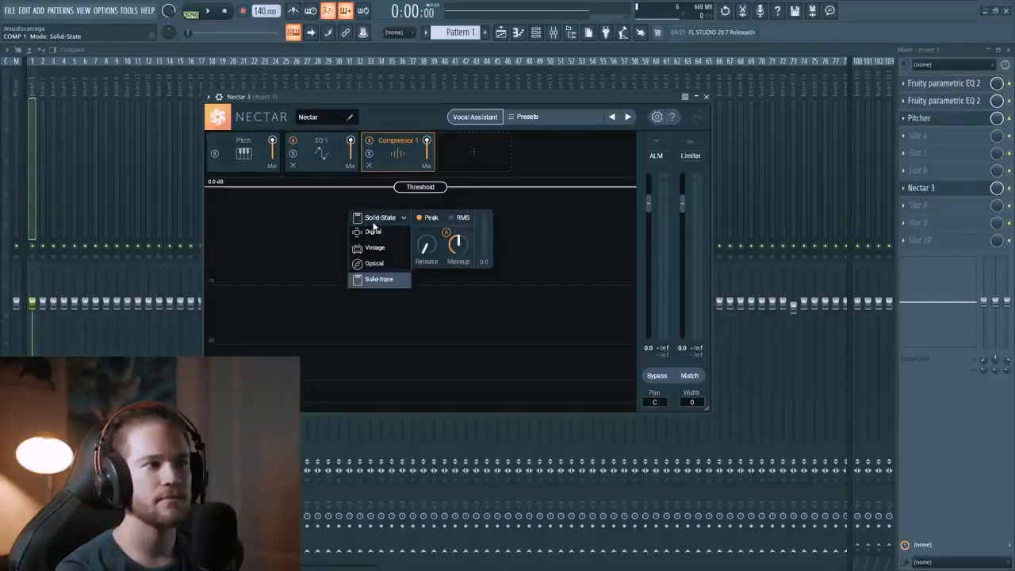
{"action": "left_click", "coordinate": [375, 226]}
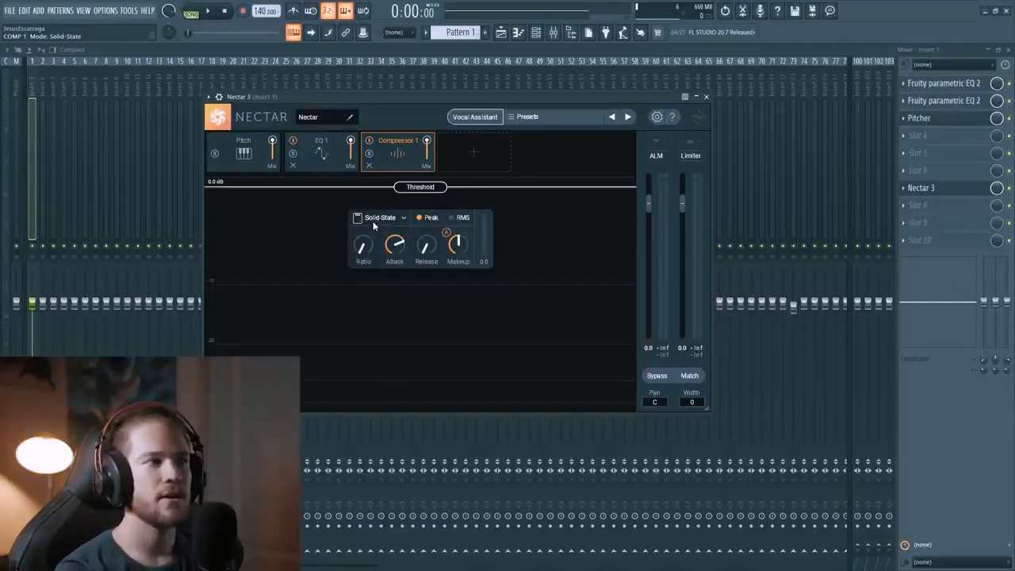
Step: Load MJUCjr into effect slot 5 of Insert 1, with its time constants on Auto and compression at zero
{"action": "left_click", "coordinate": [944, 156]}
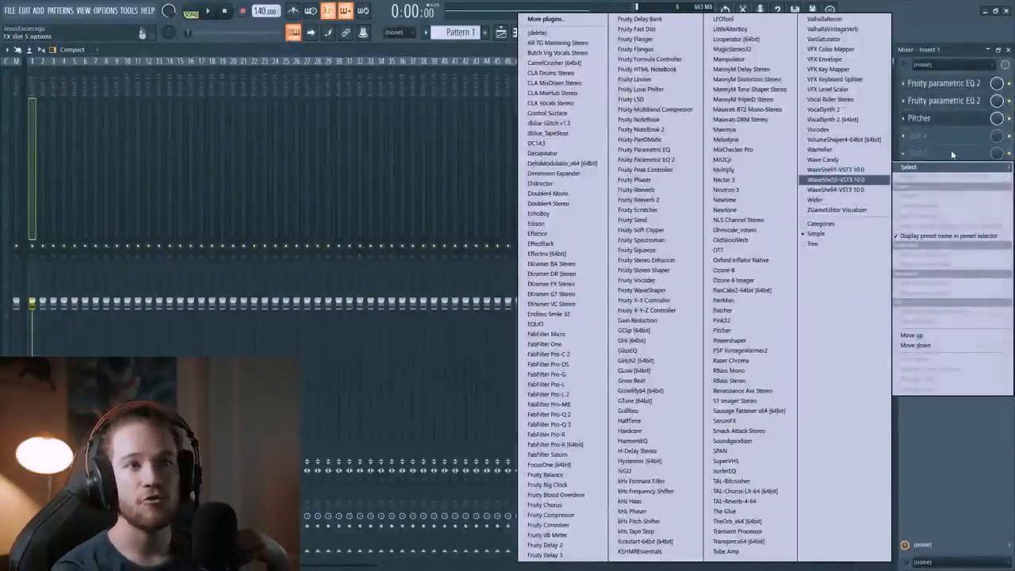
{"action": "left_click", "coordinate": [952, 154]}
{"action": "left_click", "coordinate": [951, 151]}
{"action": "left_click", "coordinate": [722, 160]}
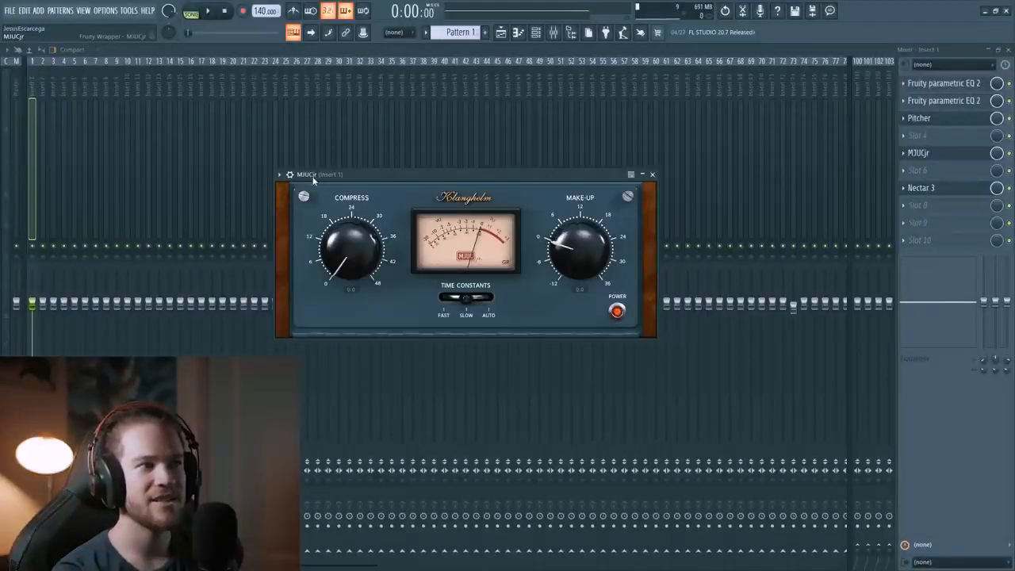
{"action": "left_click_drag", "start_coordinate": [457, 176], "coordinate": [487, 154]}
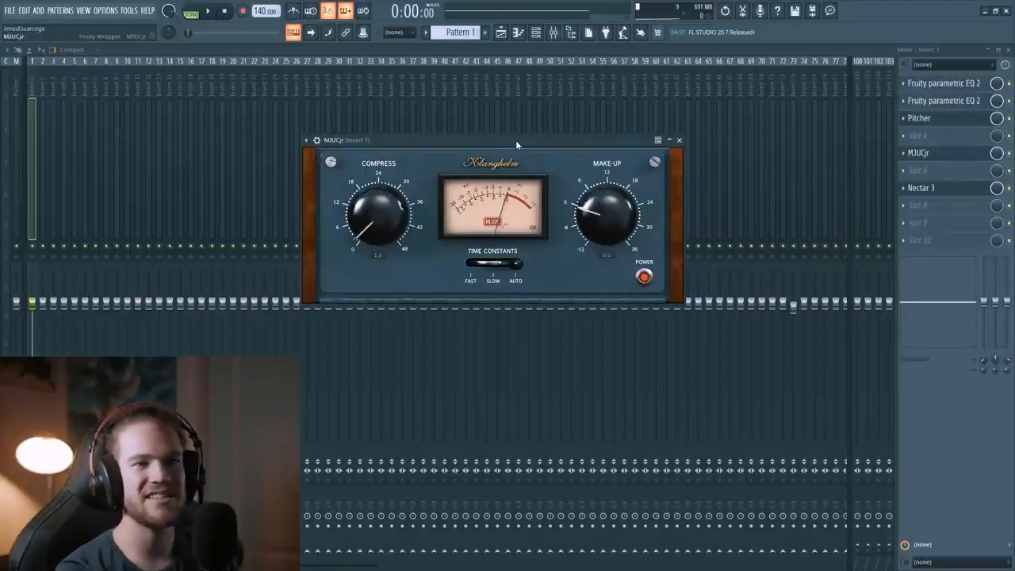
{"action": "left_click_drag", "start_coordinate": [385, 222], "coordinate": [384, 239]}
Step: Bypass the Compressor 1 module in Nectar 3 and reopen MJUCjr
{"action": "left_click", "coordinate": [975, 188]}
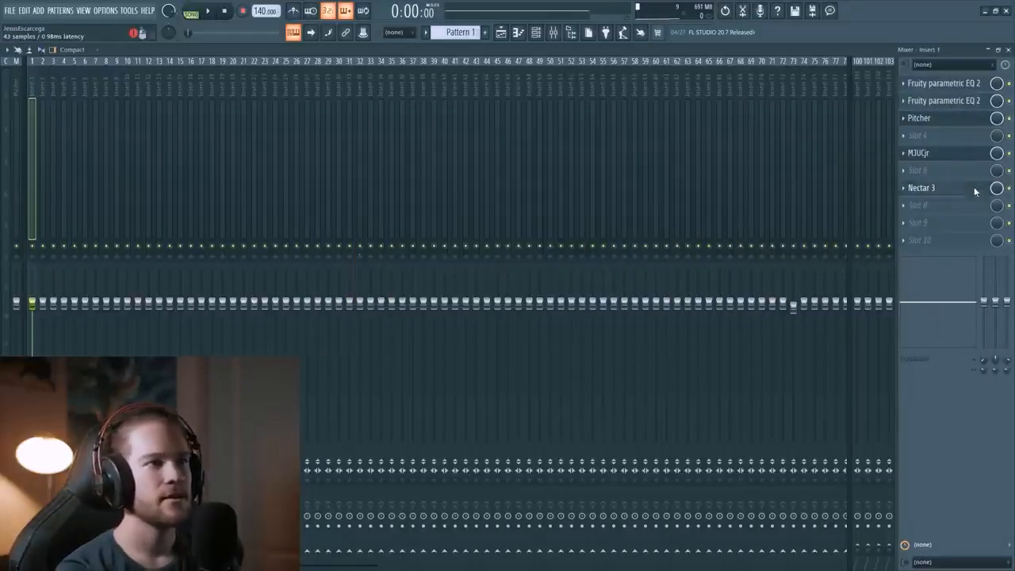
{"action": "left_click", "coordinate": [370, 142]}
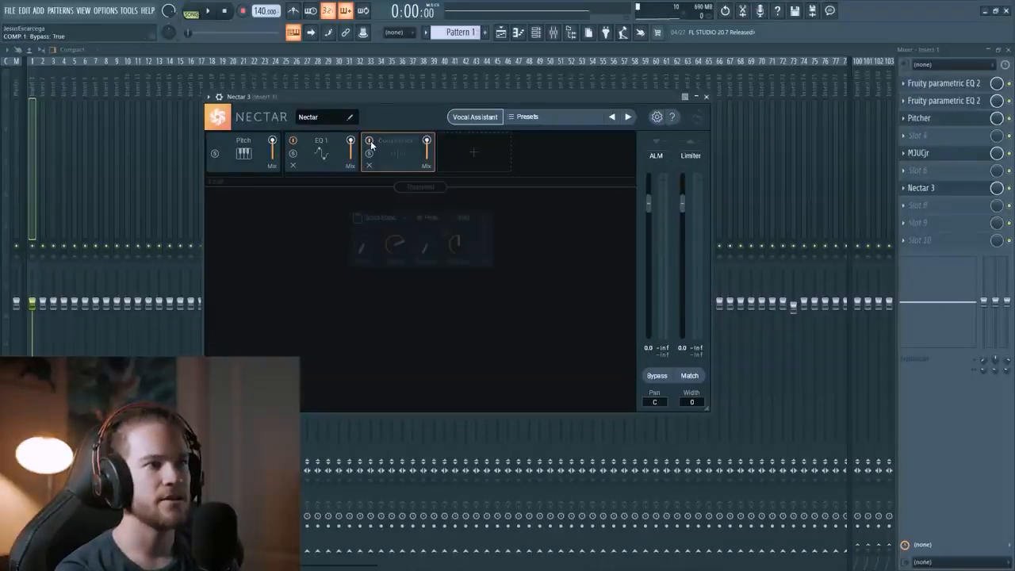
{"action": "left_click", "coordinate": [924, 153]}
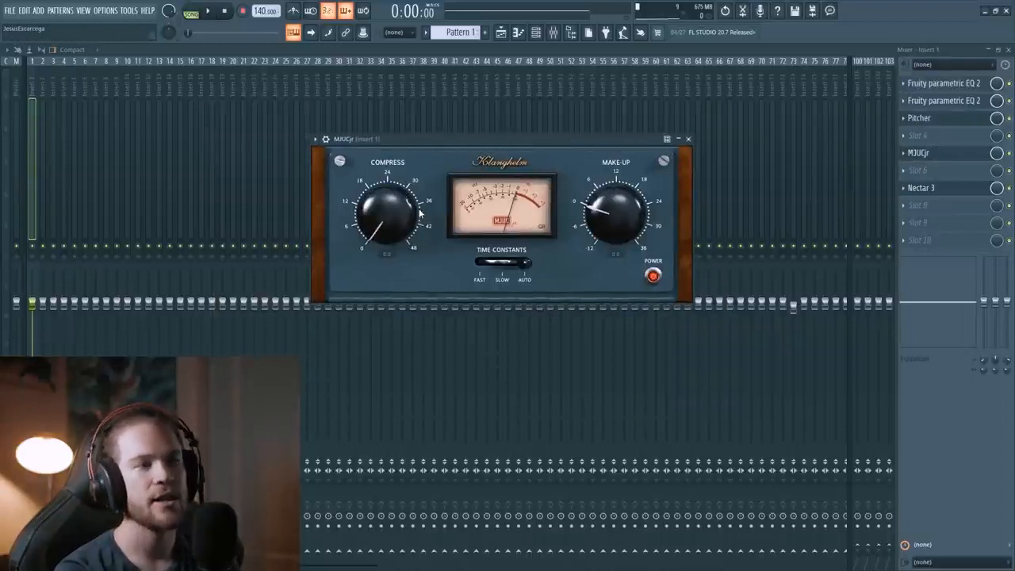
Step: Raise MJUCjr's compression to about 19 dB while auditioning the vocal
{"action": "left_click_drag", "start_coordinate": [416, 147], "coordinate": [418, 147]}
{"action": "key", "text": "space"}
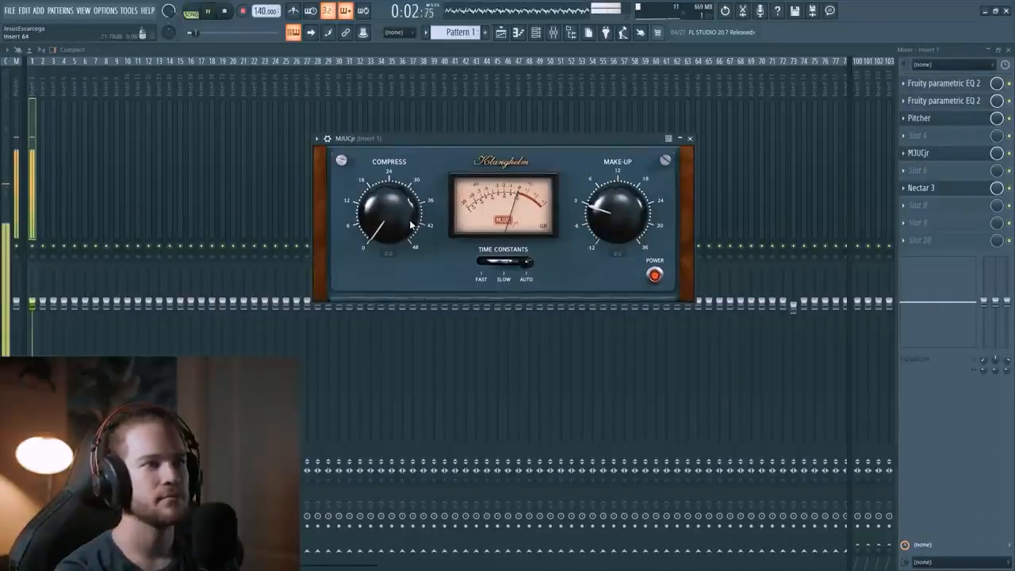
{"action": "left_click_drag", "start_coordinate": [406, 210], "coordinate": [406, 170]}
{"action": "key", "text": "space"}
{"action": "key", "text": "space"}
{"action": "key", "text": "space"}
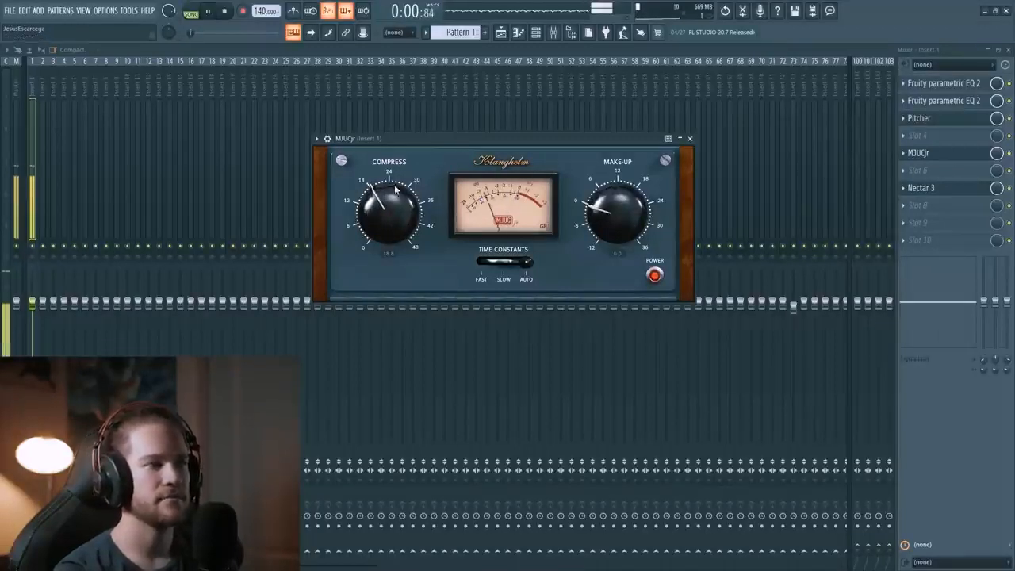
Step: Lower MJUCjr's compression to about 8.4 dB during playback of the vocal
{"action": "left_click_drag", "start_coordinate": [388, 208], "coordinate": [377, 257]}
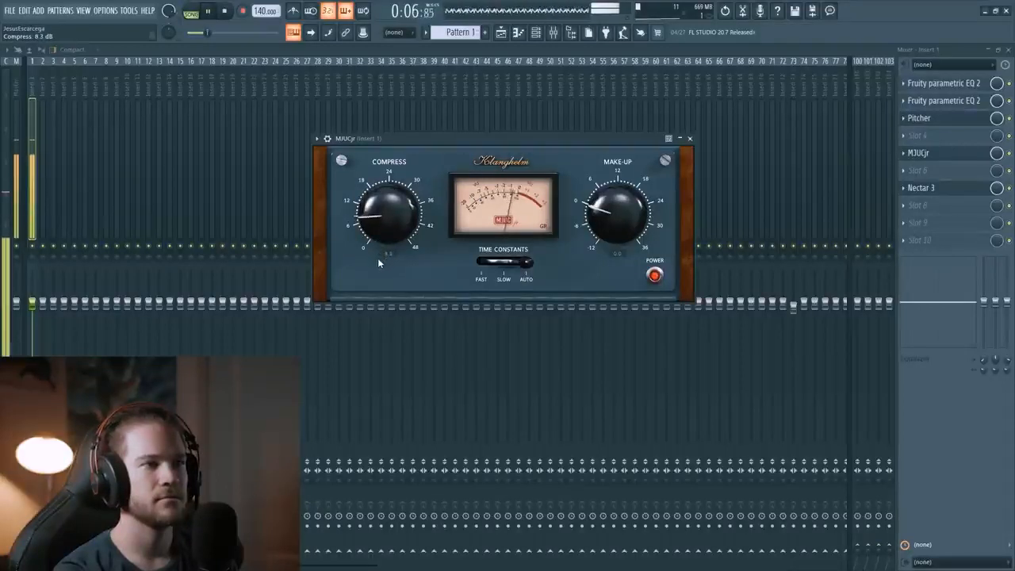
{"action": "key", "text": "space"}
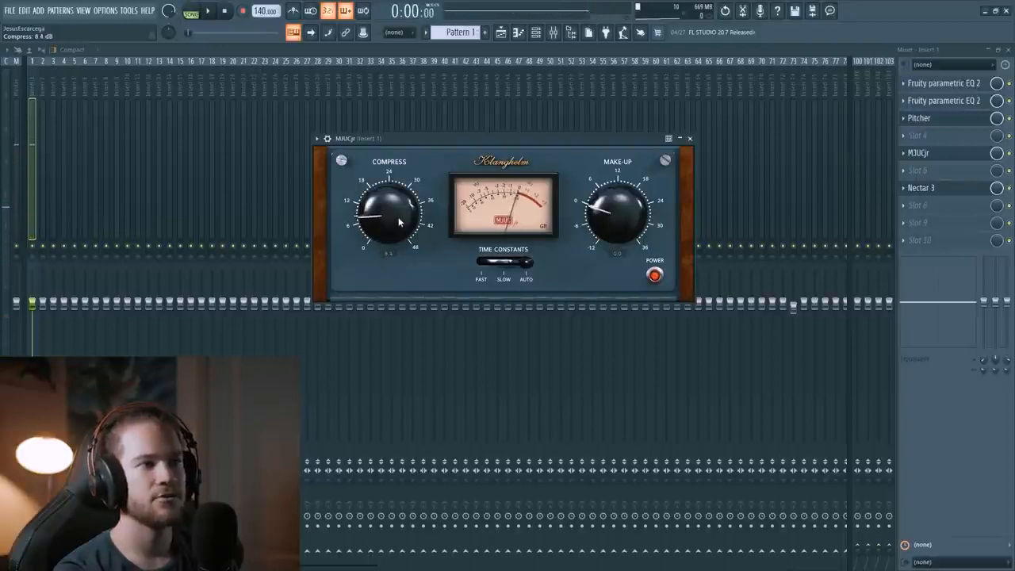
{"action": "left_click_drag", "start_coordinate": [398, 216], "coordinate": [398, 215]}
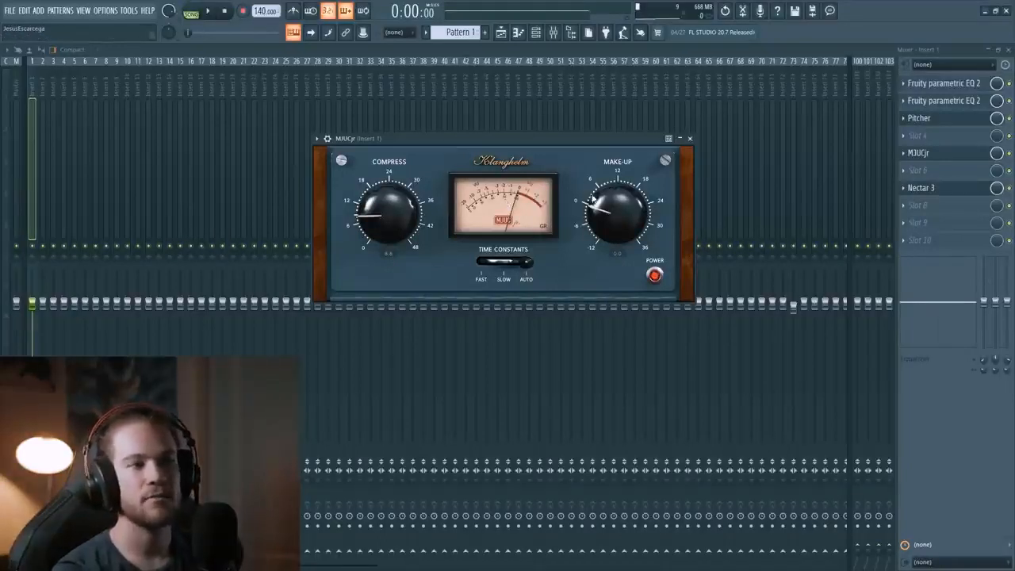
Step: Audition the vocal through MJUCjr, restarting playback to judge the compression
{"action": "left_click_drag", "start_coordinate": [558, 141], "coordinate": [584, 148]}
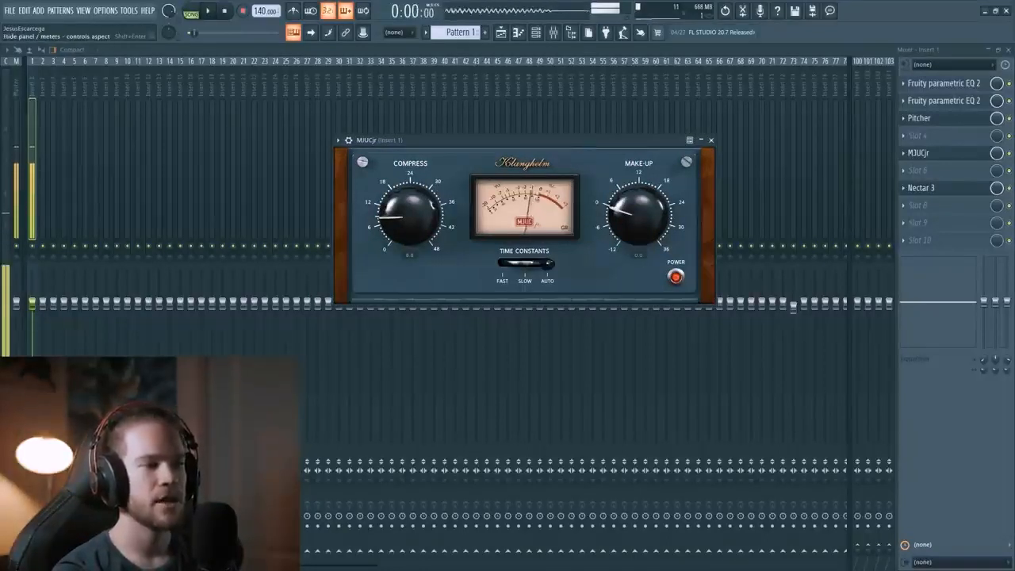
{"action": "key", "text": "space"}
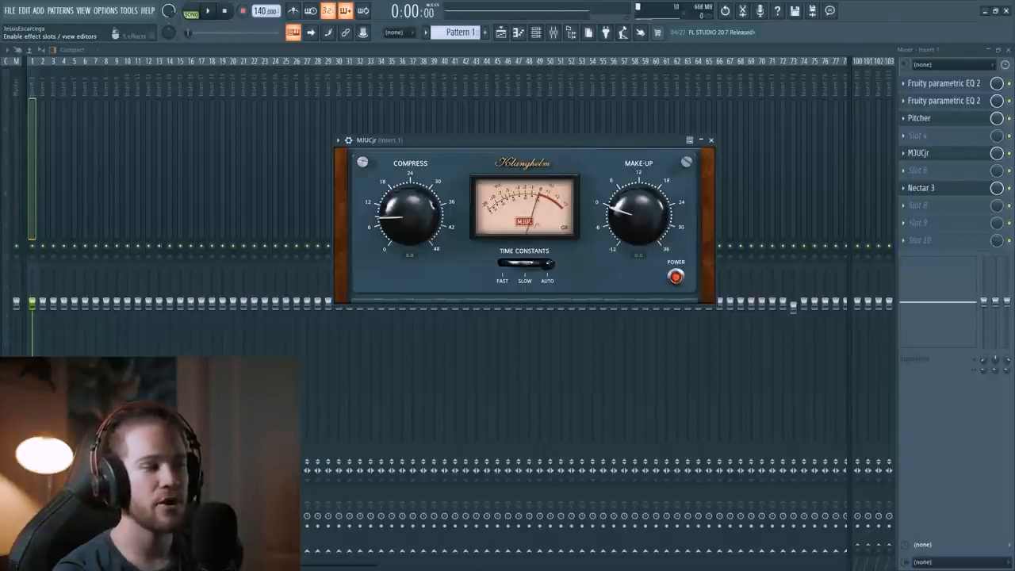
{"action": "key", "text": "space"}
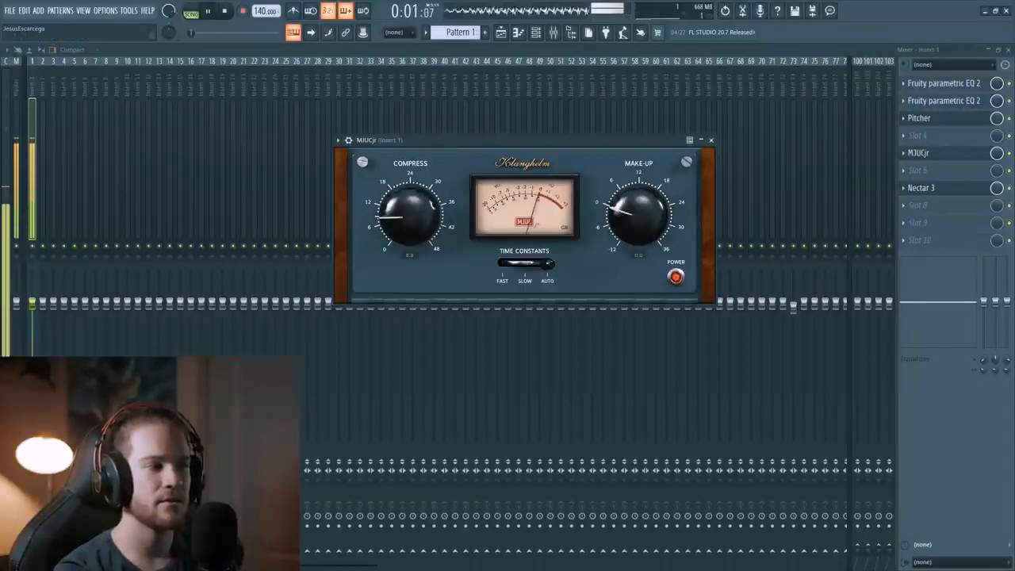
{"action": "key", "text": "space"}
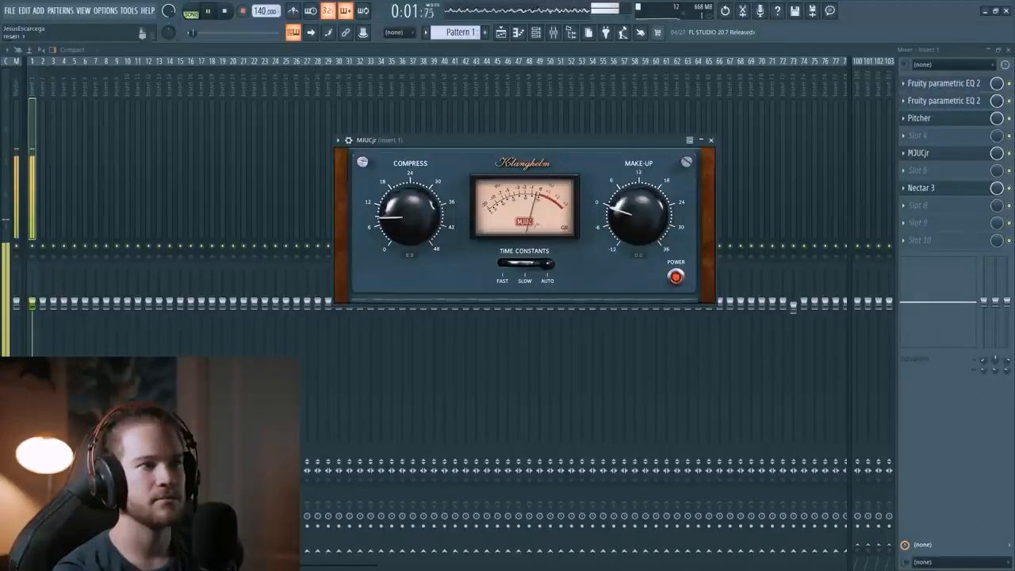
{"action": "key", "text": "space"}
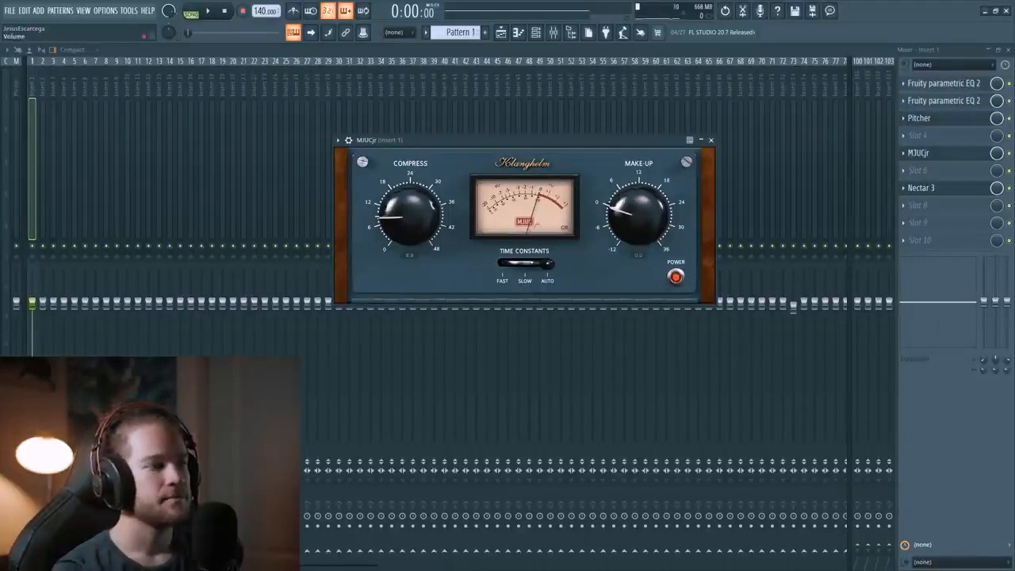
Step: Disable MJUCjr in effect slot 5 of Insert 1 and close its window
{"action": "left_click", "coordinate": [29, 198]}
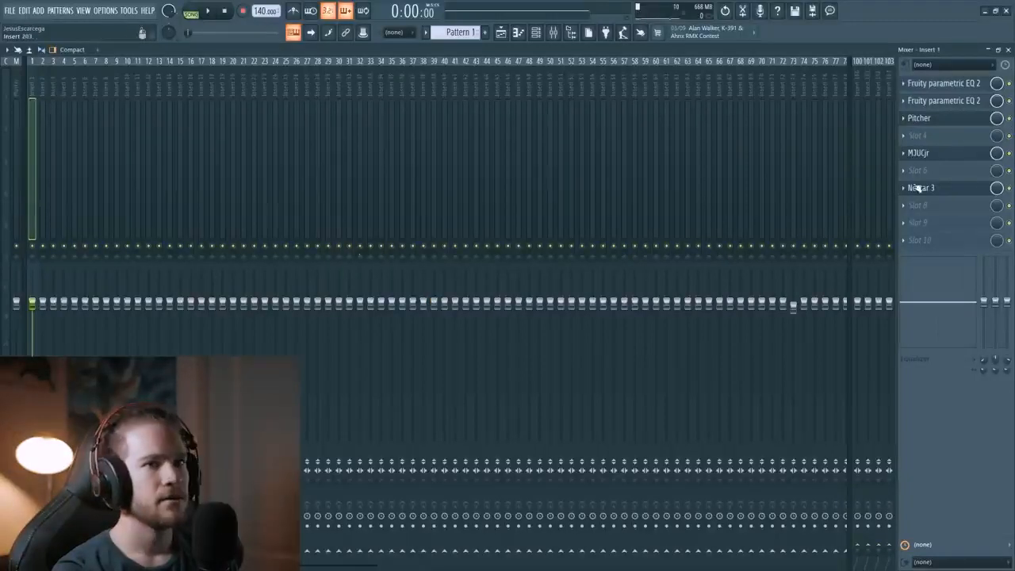
{"action": "left_click", "coordinate": [944, 152]}
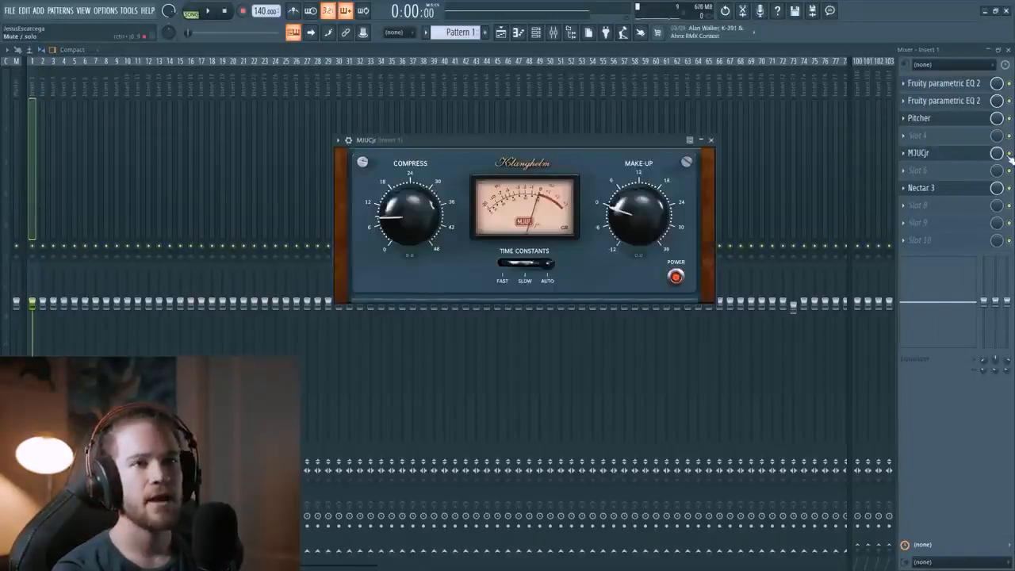
{"action": "left_click", "coordinate": [976, 157]}
{"action": "left_click", "coordinate": [977, 157]}
{"action": "left_click", "coordinate": [977, 157]}
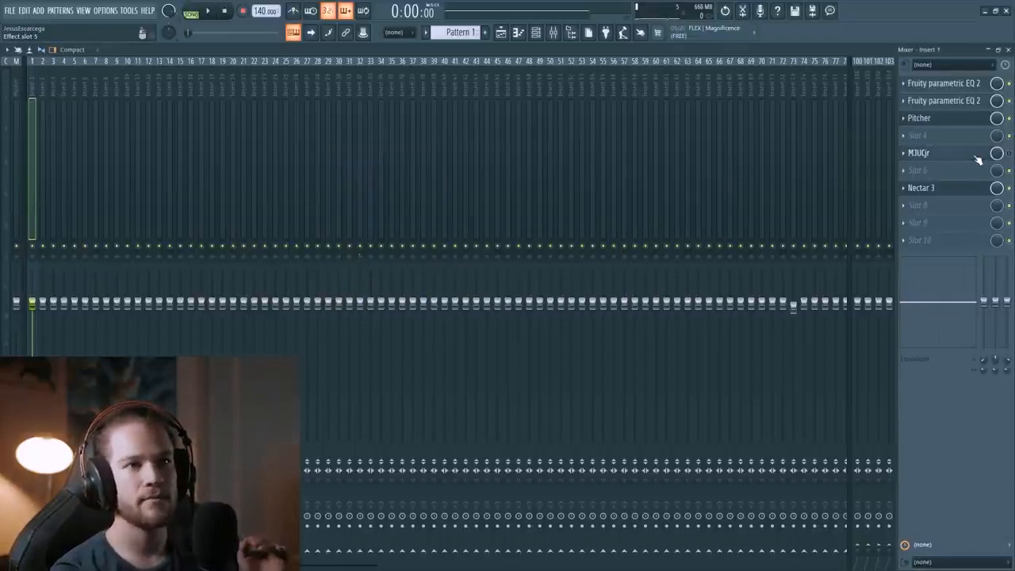
{"action": "left_click", "coordinate": [977, 157]}
{"action": "left_click", "coordinate": [977, 157]}
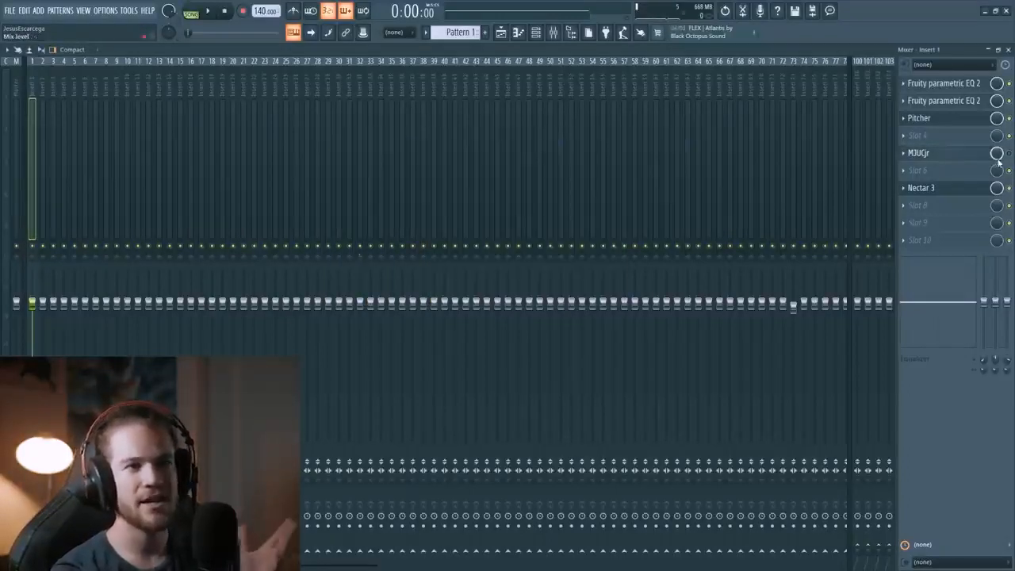
Step: Open Nectar 3 on Insert 1 and lower Compressor 1's threshold to about -6.2 dB while auditioning the vocal
{"action": "left_click", "coordinate": [979, 190]}
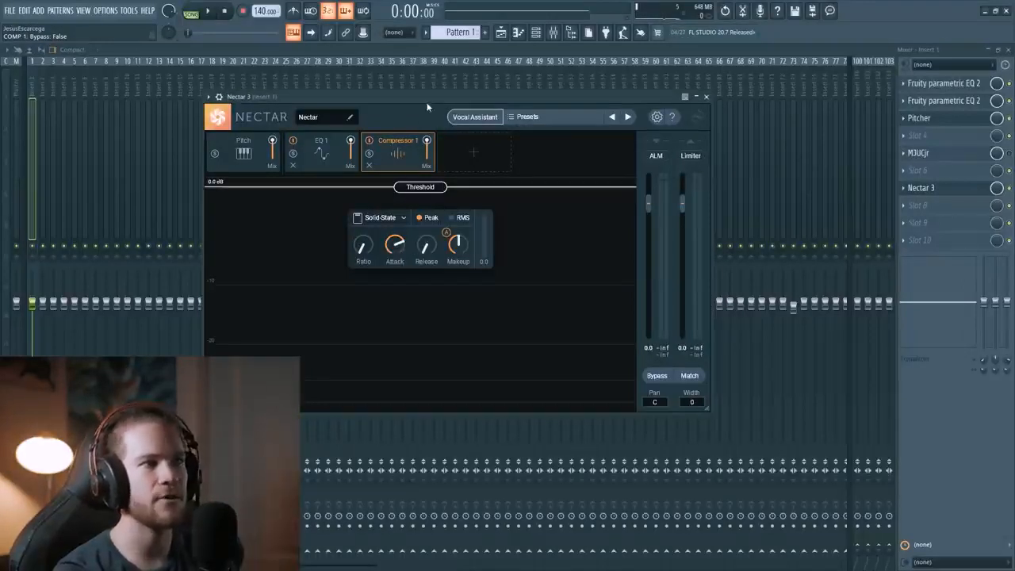
{"action": "key", "text": "space"}
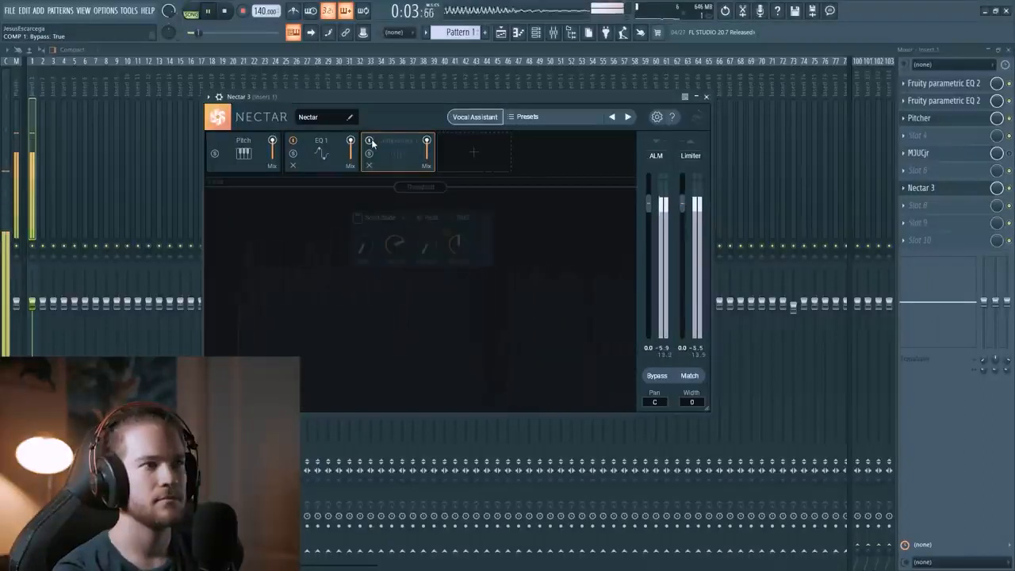
{"action": "left_click_drag", "start_coordinate": [419, 190], "coordinate": [420, 264]}
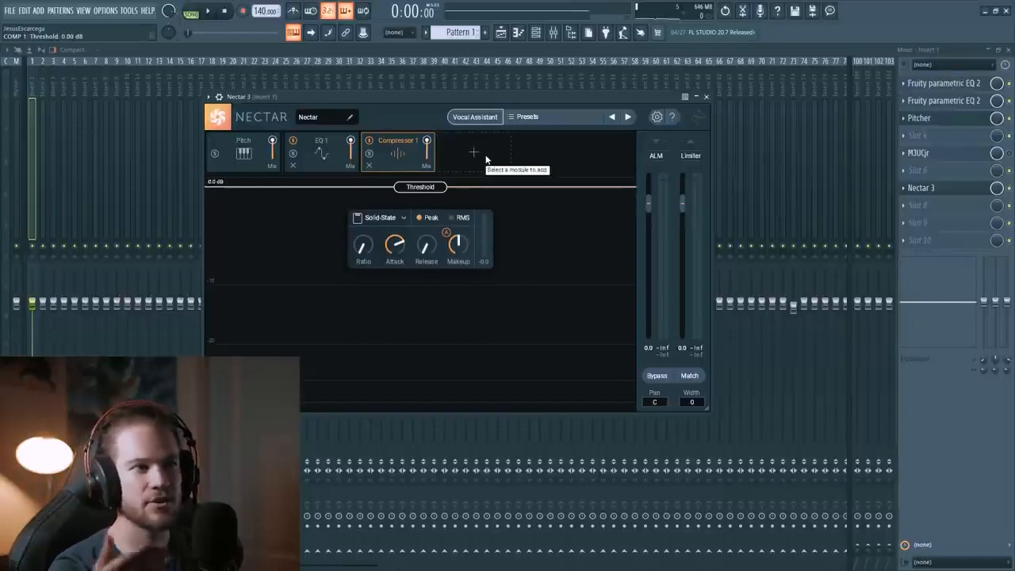
{"action": "key", "text": "space"}
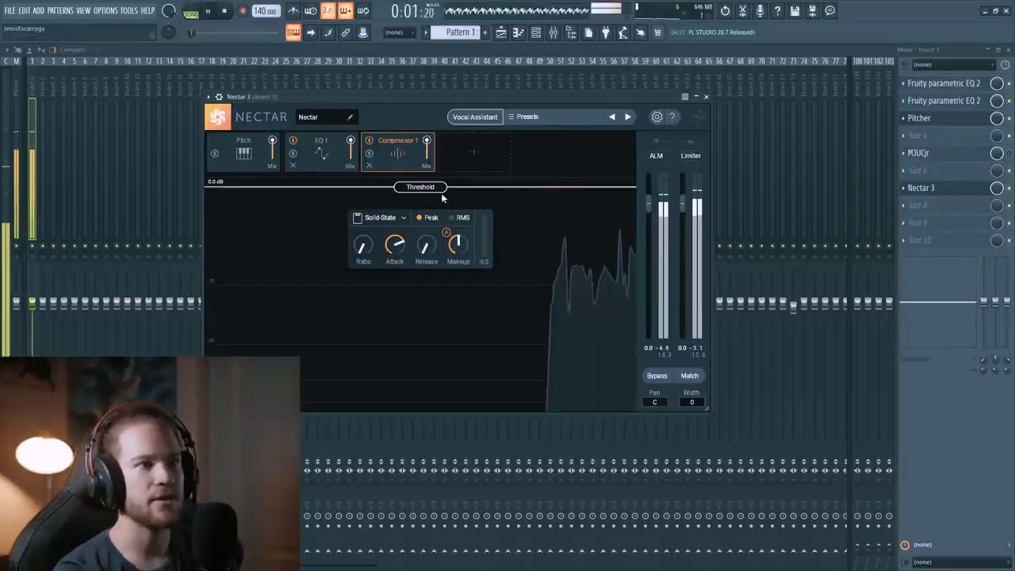
{"action": "left_click_drag", "start_coordinate": [442, 197], "coordinate": [455, 252]}
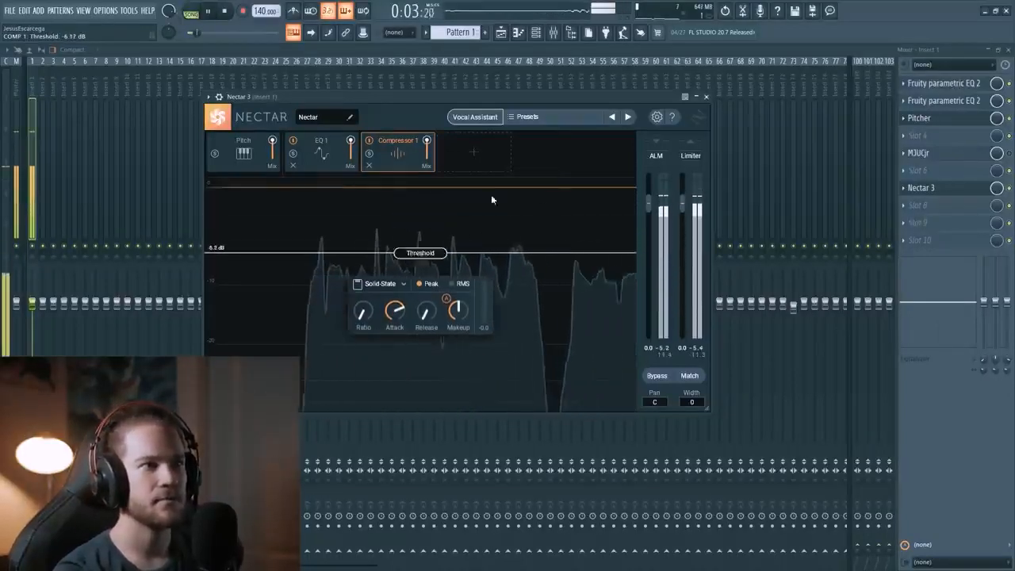
{"action": "key", "text": "space"}
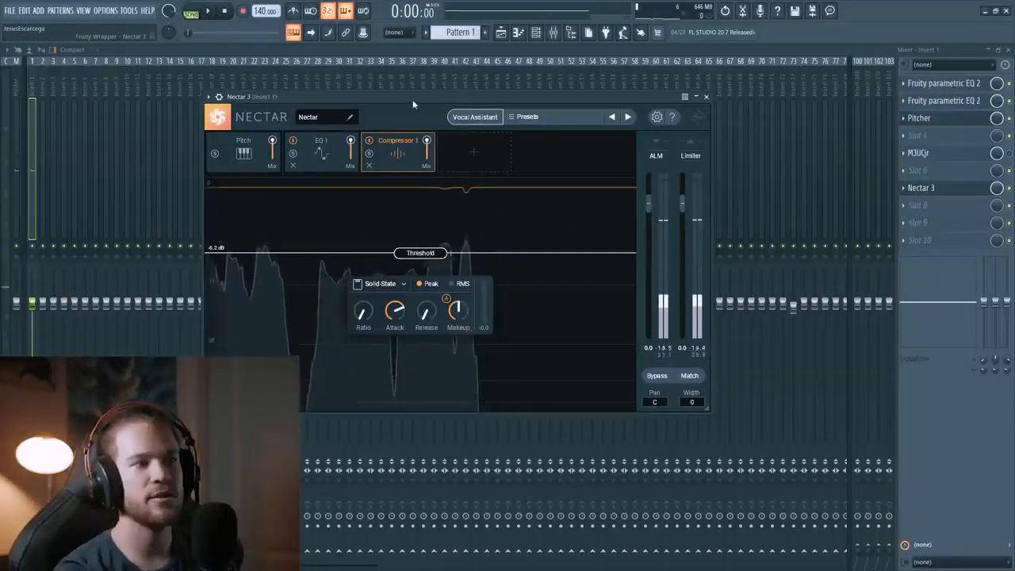
Step: Lower Compressor 1's threshold further in stages to -12.6 dB, listening to the vocal along the way
{"action": "left_click_drag", "start_coordinate": [433, 253], "coordinate": [434, 256]}
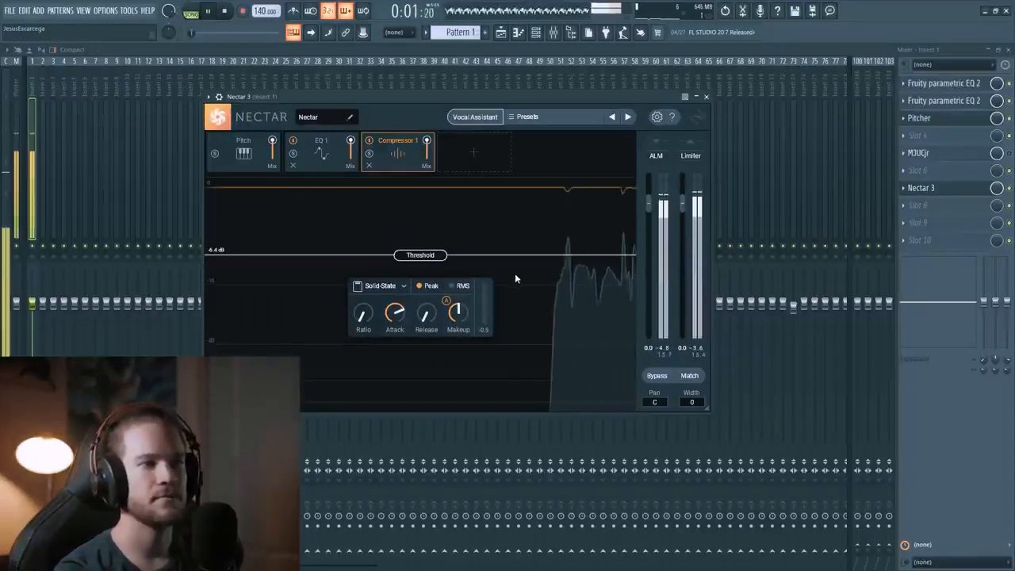
{"action": "left_click_drag", "start_coordinate": [445, 256], "coordinate": [447, 284]}
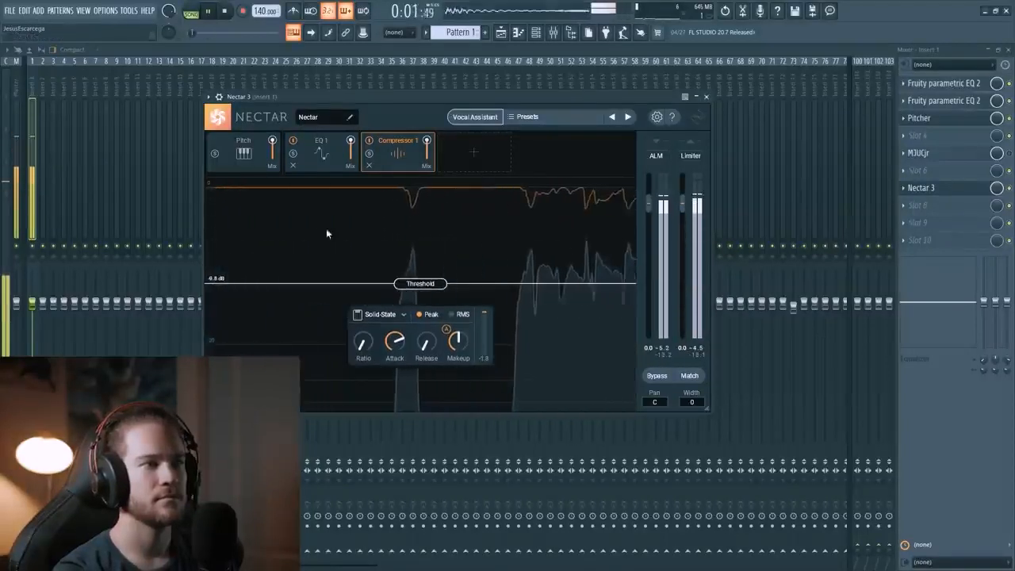
{"action": "left_click_drag", "start_coordinate": [435, 291], "coordinate": [446, 313]}
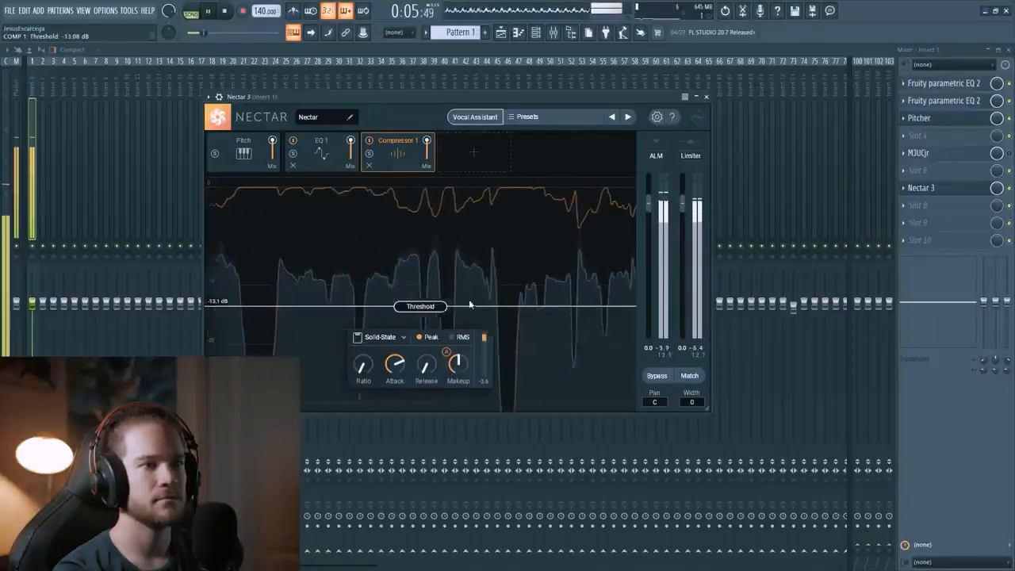
{"action": "left_click_drag", "start_coordinate": [475, 100], "coordinate": [479, 100]}
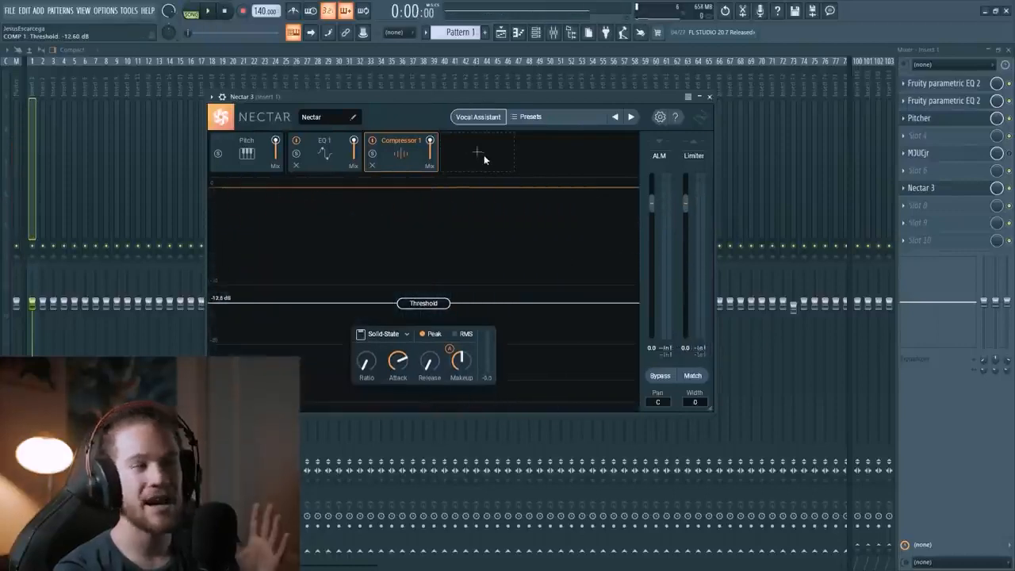
Step: Add a Saturation module after Compressor 1 in Nectar's chain and use its Tape mode
{"action": "left_click", "coordinate": [497, 155]}
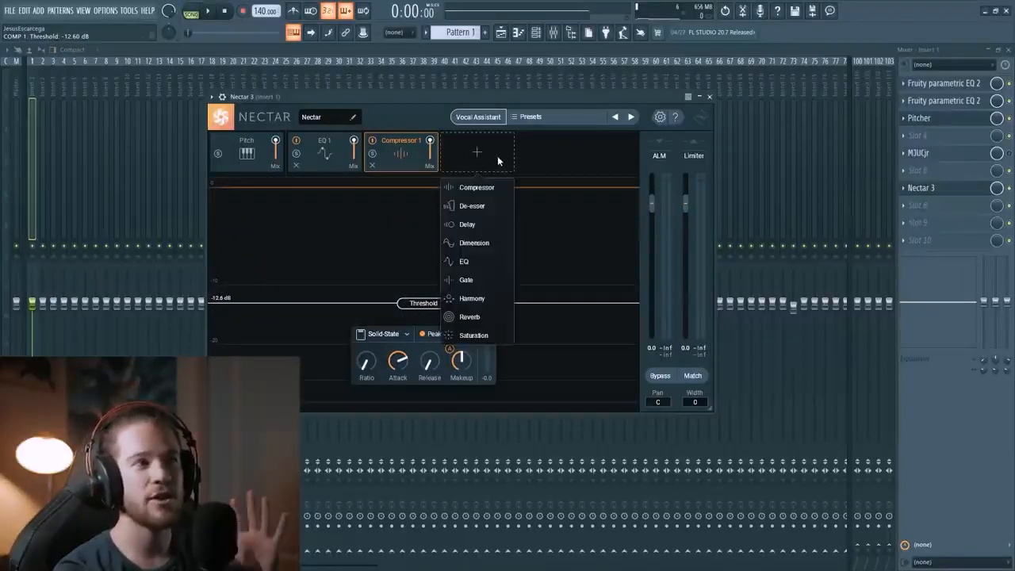
{"action": "left_click", "coordinate": [474, 335]}
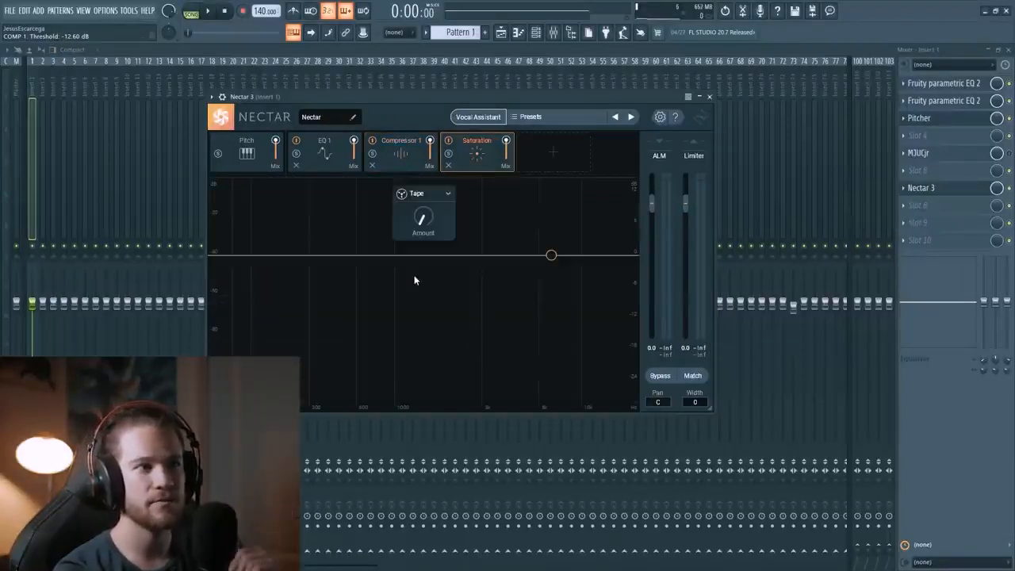
{"action": "left_click", "coordinate": [430, 196]}
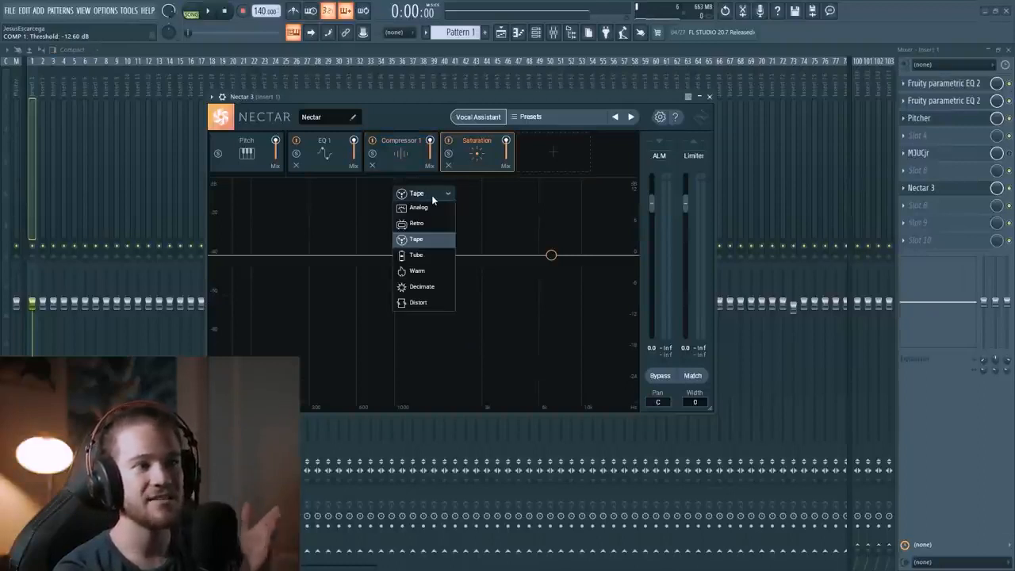
{"action": "left_click", "coordinate": [426, 239]}
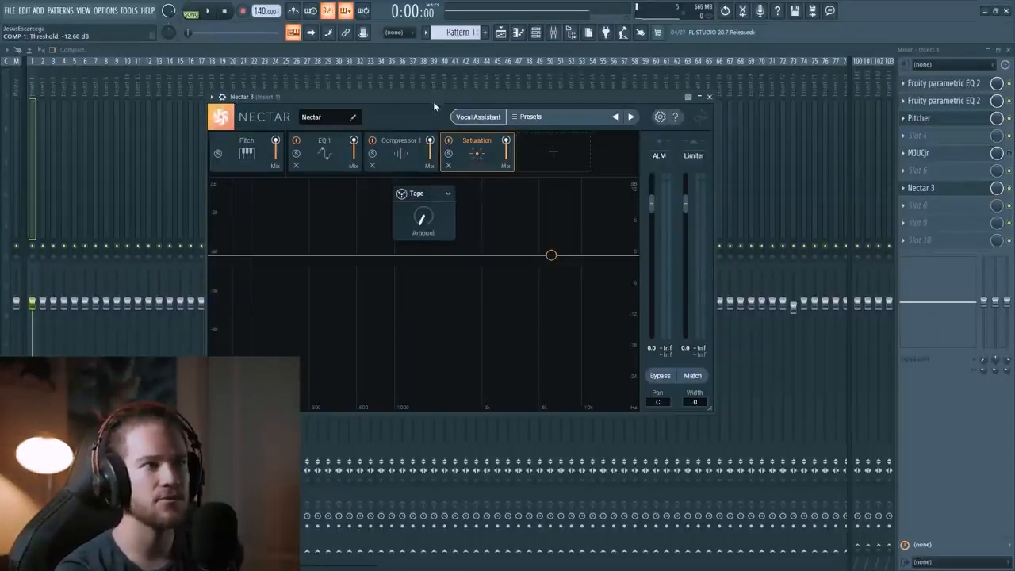
Step: Push the Tape saturation amount to maximum during playback, and bring it back down to around the midpoint
{"action": "key", "text": "space"}
{"action": "left_click_drag", "start_coordinate": [422, 226], "coordinate": [412, 191]}
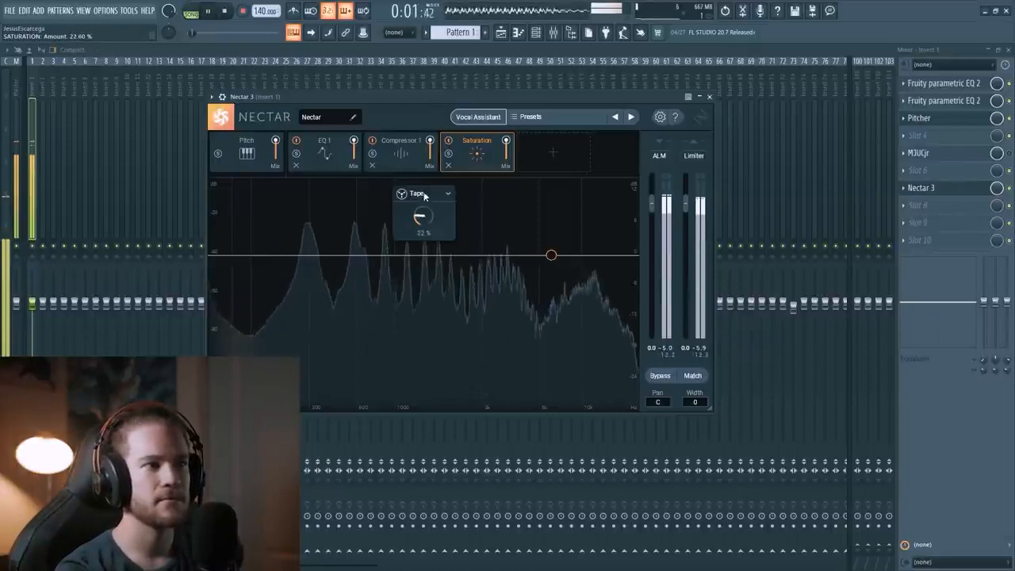
{"action": "left_click_drag", "start_coordinate": [446, 157], "coordinate": [458, 92]}
{"action": "key", "text": "space"}
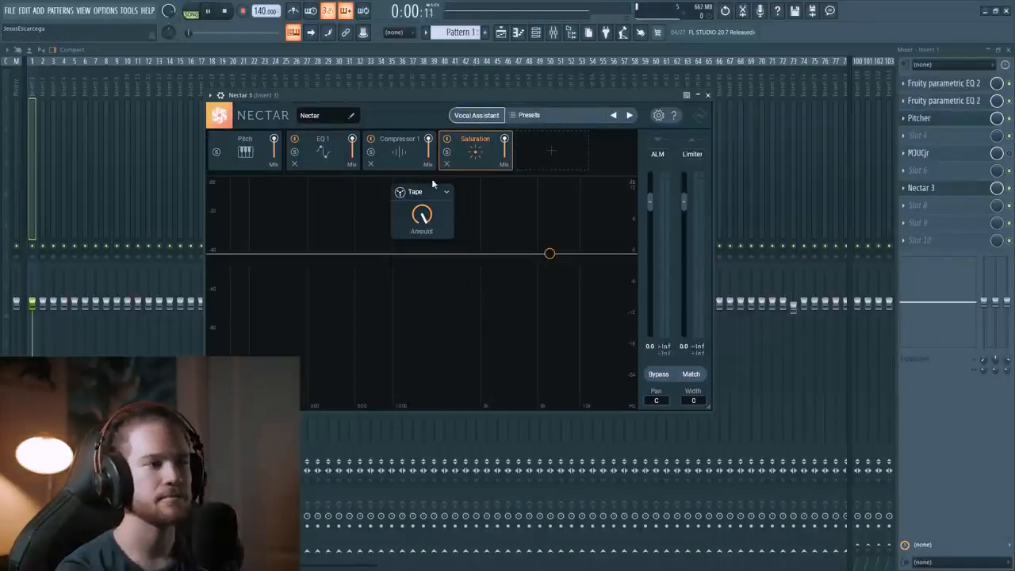
{"action": "left_click_drag", "start_coordinate": [419, 217], "coordinate": [419, 268]}
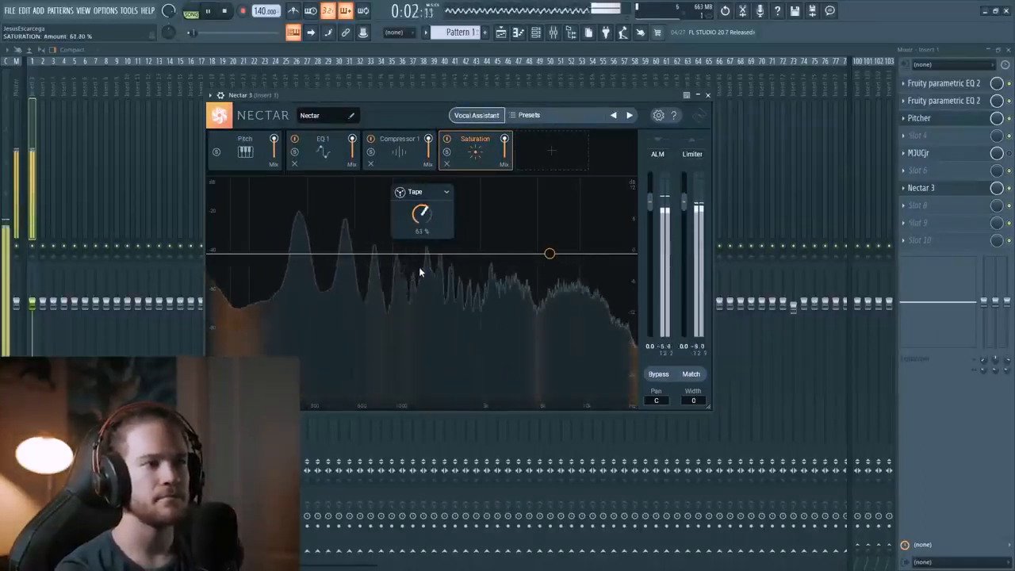
{"action": "key", "text": "space"}
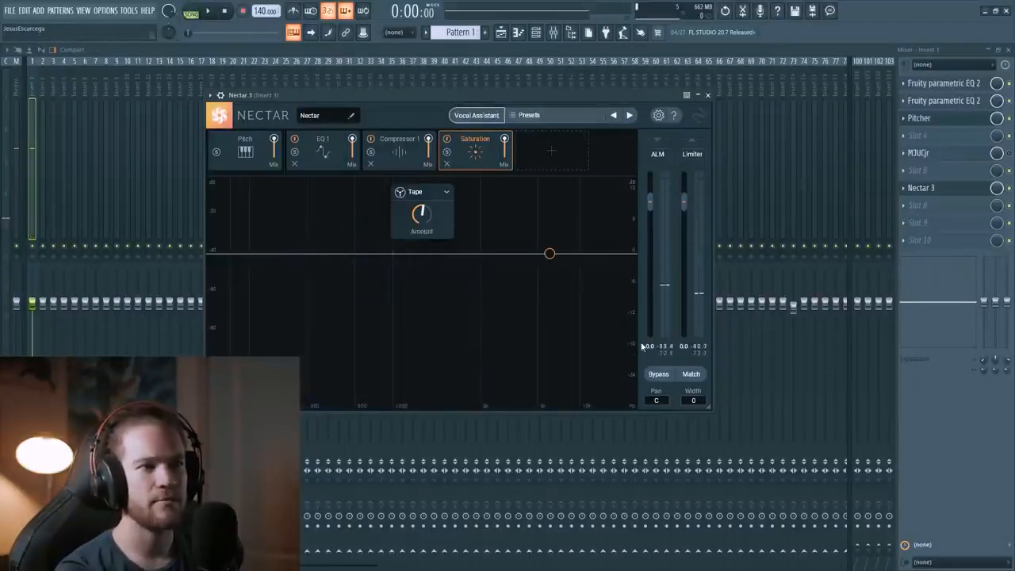
Step: Compare the vocal with Nectar 3 globally bypassed and active during playback
{"action": "key", "text": "space"}
{"action": "left_click", "coordinate": [664, 376]}
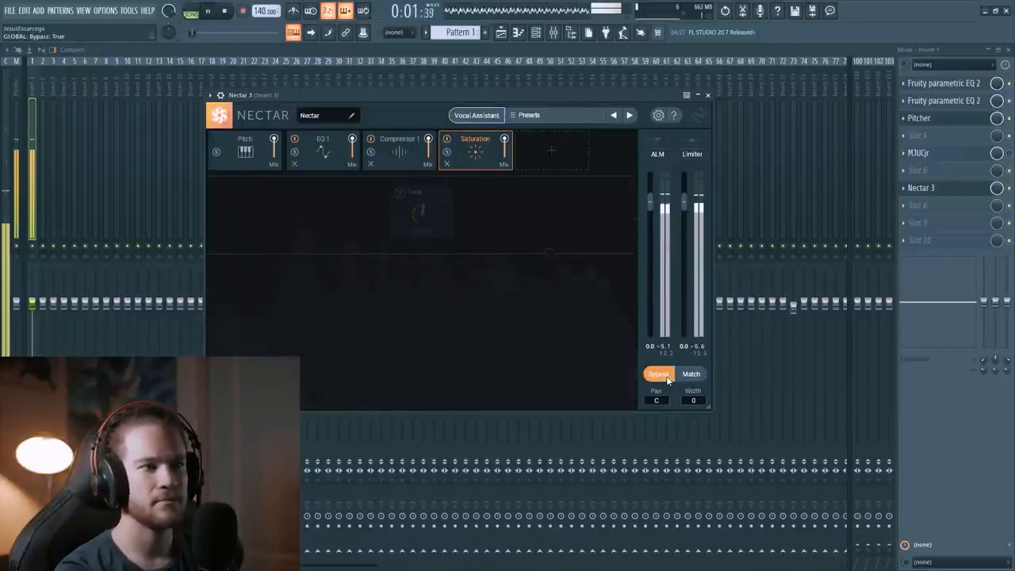
{"action": "left_click", "coordinate": [665, 375]}
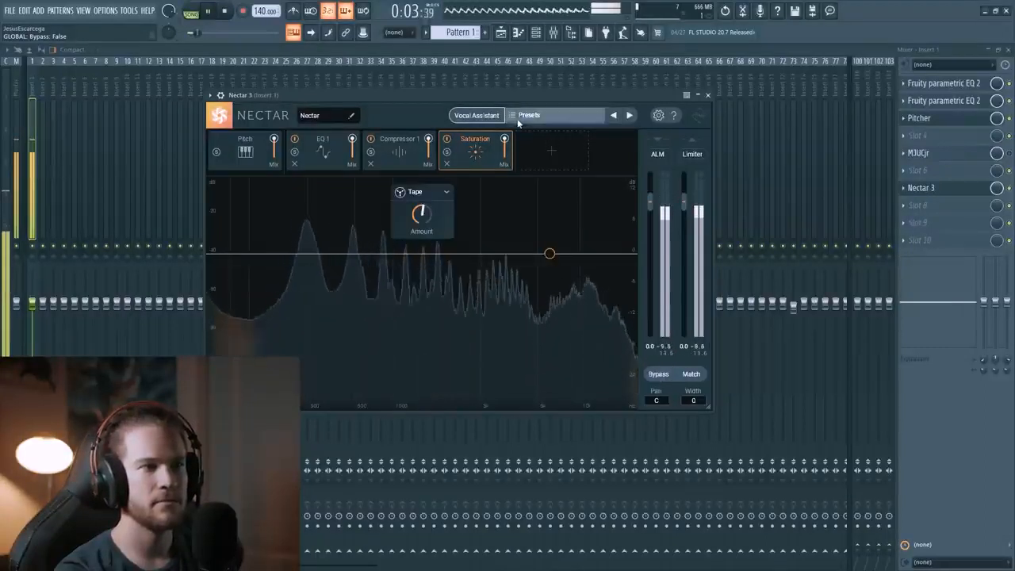
{"action": "key", "text": "space"}
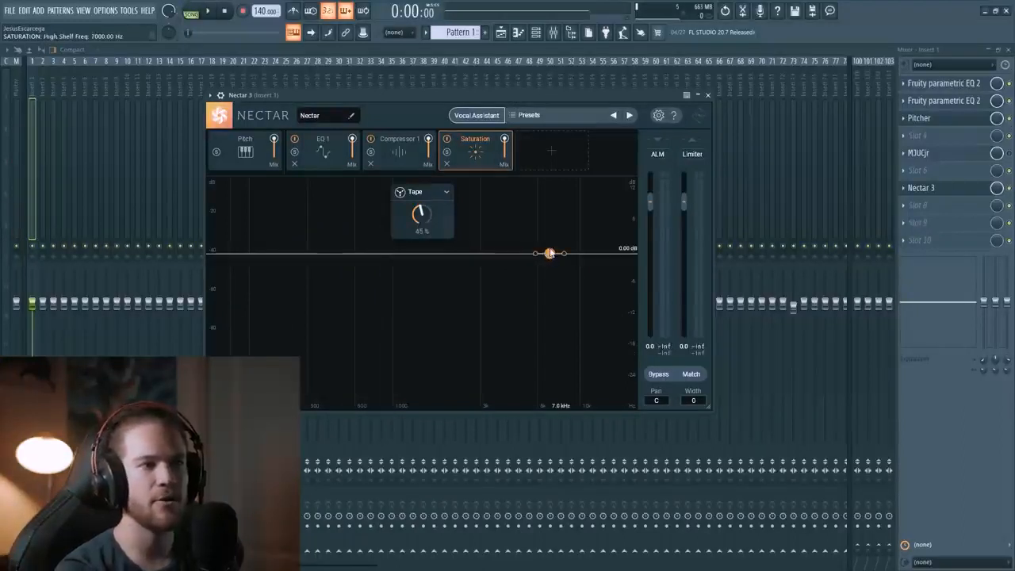
Step: Add a De-esser module after Saturation and lower its threshold to -6.7 dB while auditioning the vocal
{"action": "left_click", "coordinate": [535, 151]}
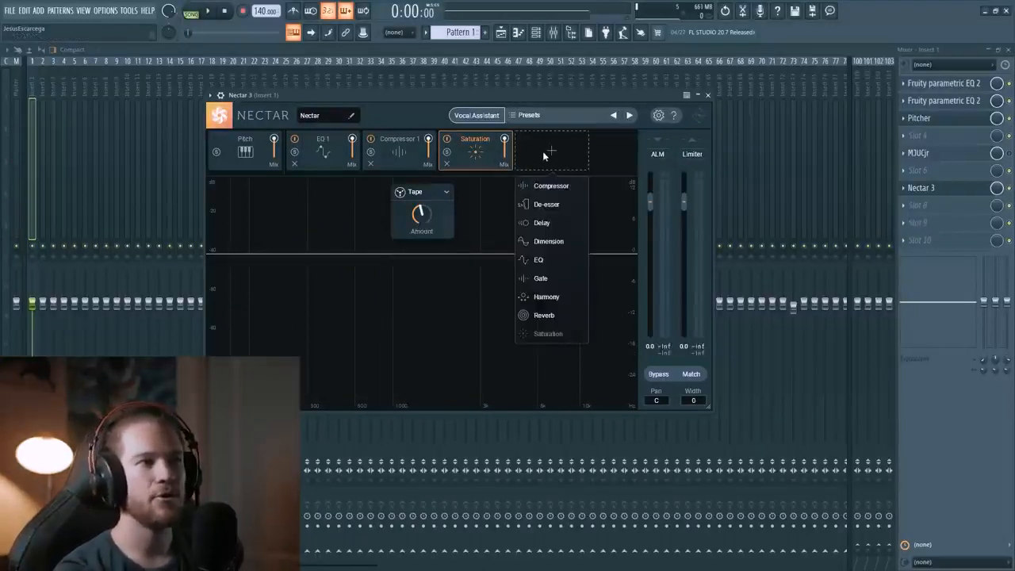
{"action": "left_click", "coordinate": [548, 209]}
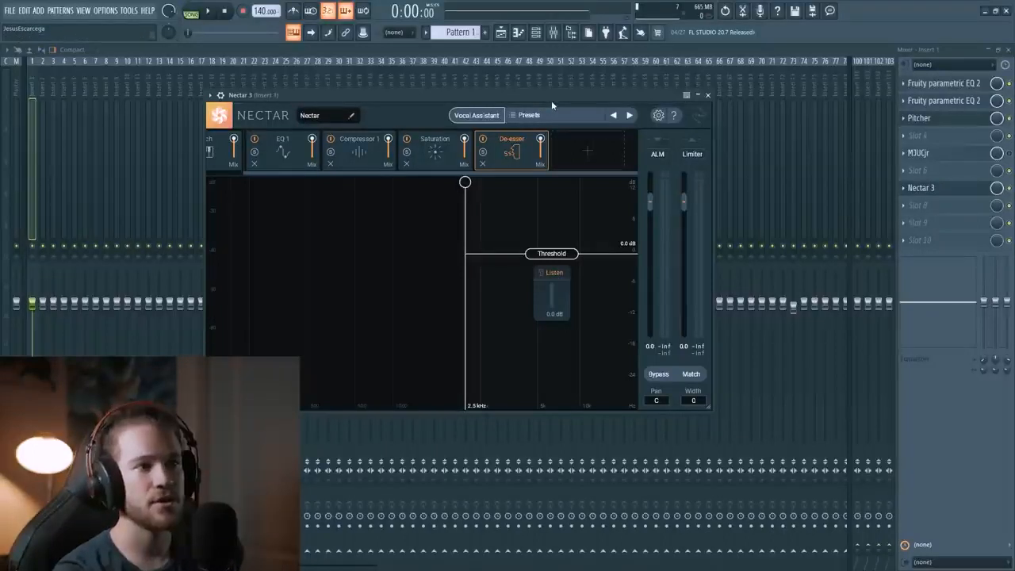
{"action": "key", "text": "space"}
{"action": "left_click_drag", "start_coordinate": [579, 251], "coordinate": [577, 285]}
{"action": "key", "text": "space"}
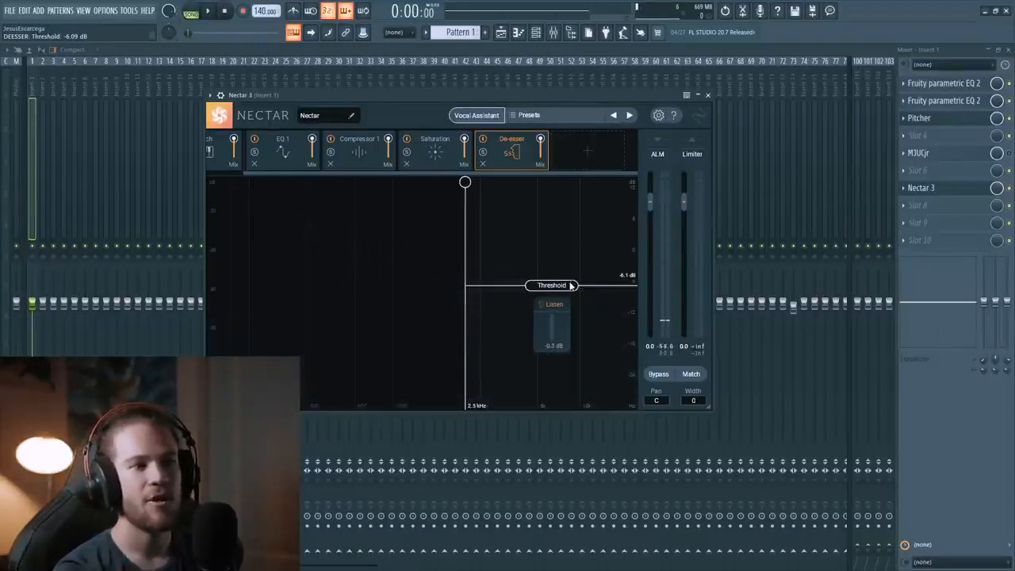
{"action": "left_click_drag", "start_coordinate": [571, 285], "coordinate": [572, 288]}
{"action": "key", "text": "space"}
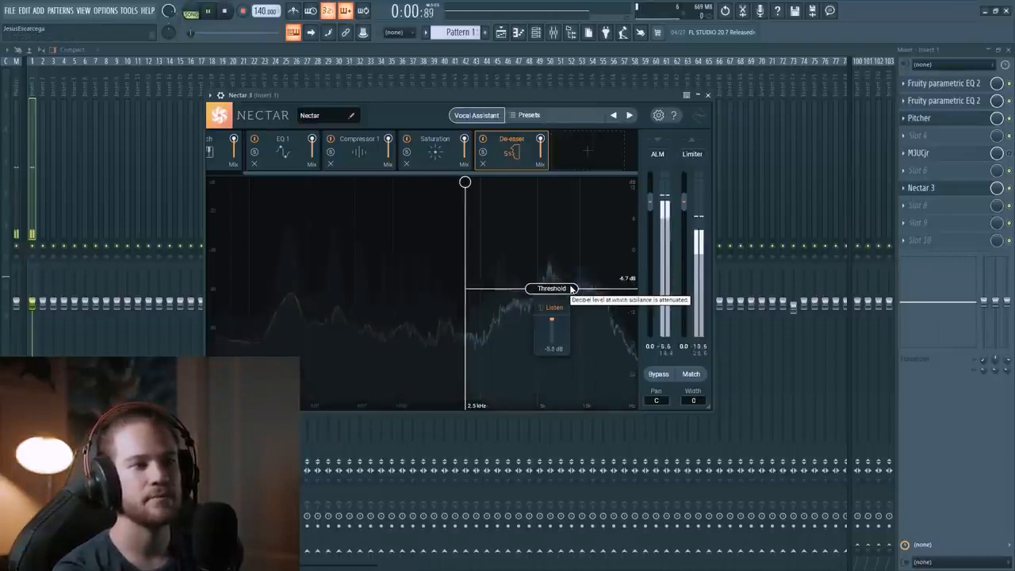
{"action": "key", "text": "space"}
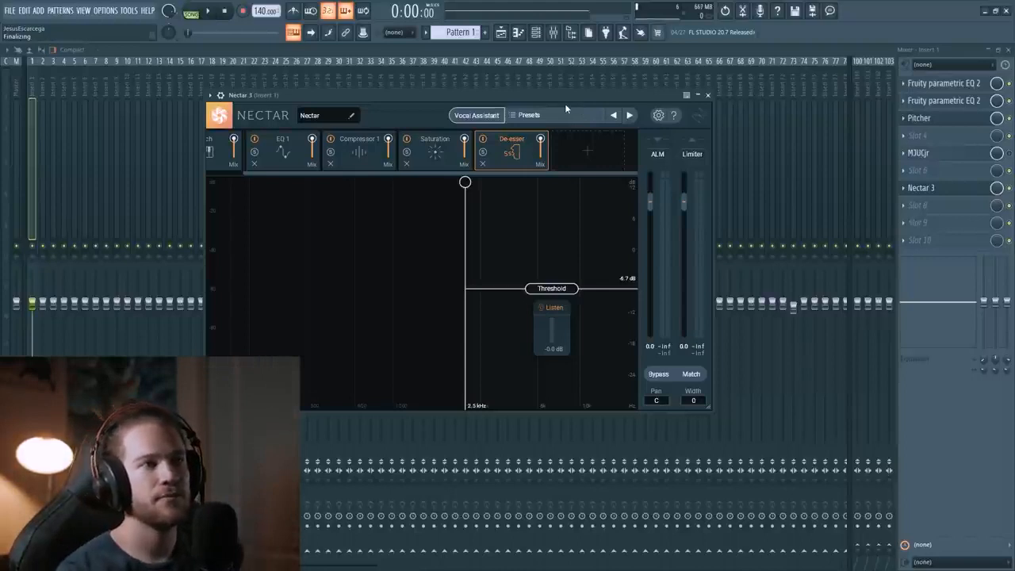
Step: Add Reverb and Delay modules to the end of Nectar's chain, keeping the delay in Analog mode
{"action": "left_click", "coordinate": [582, 146]}
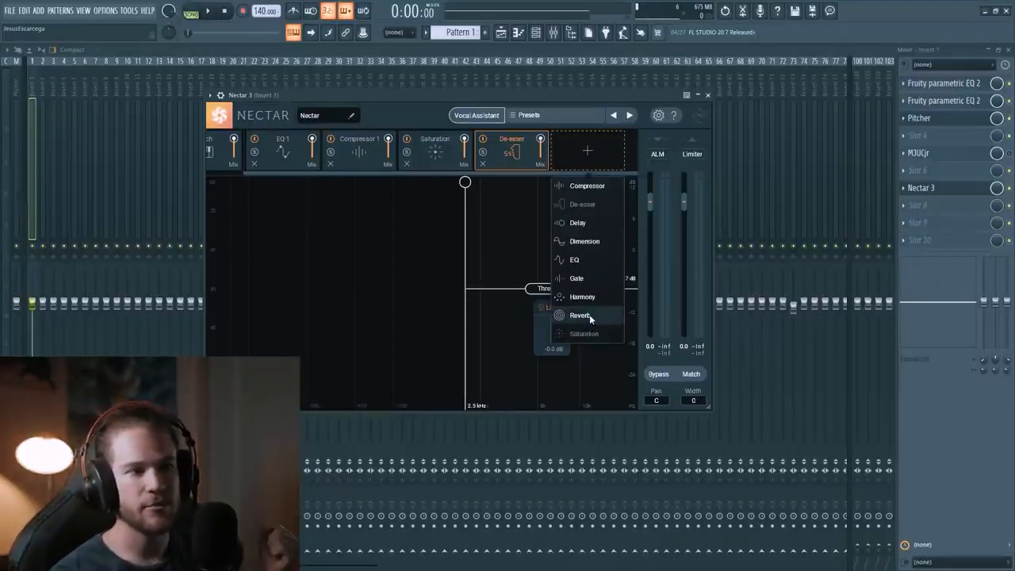
{"action": "left_click", "coordinate": [589, 318]}
{"action": "left_click", "coordinate": [590, 165]}
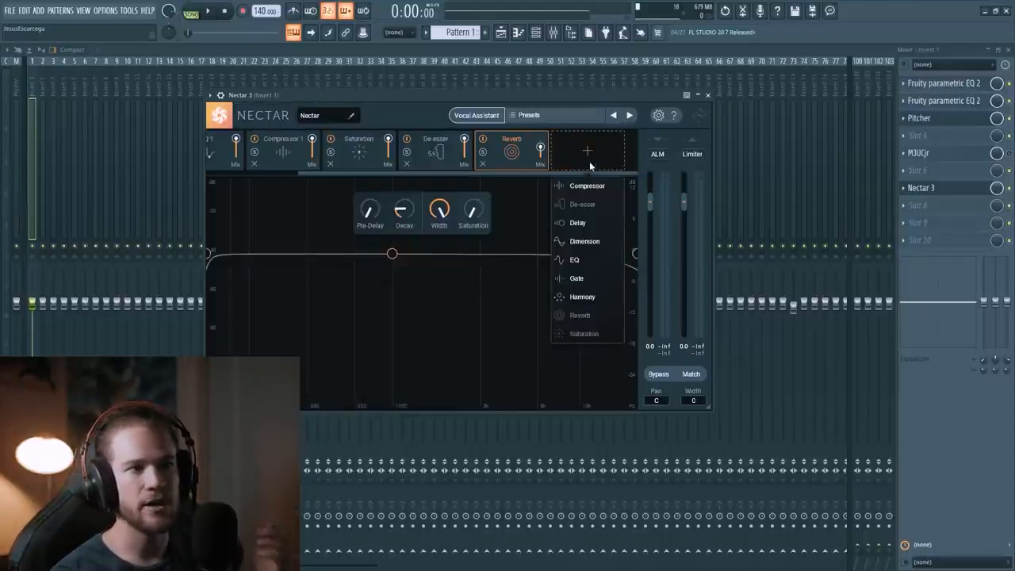
{"action": "left_click", "coordinate": [579, 224]}
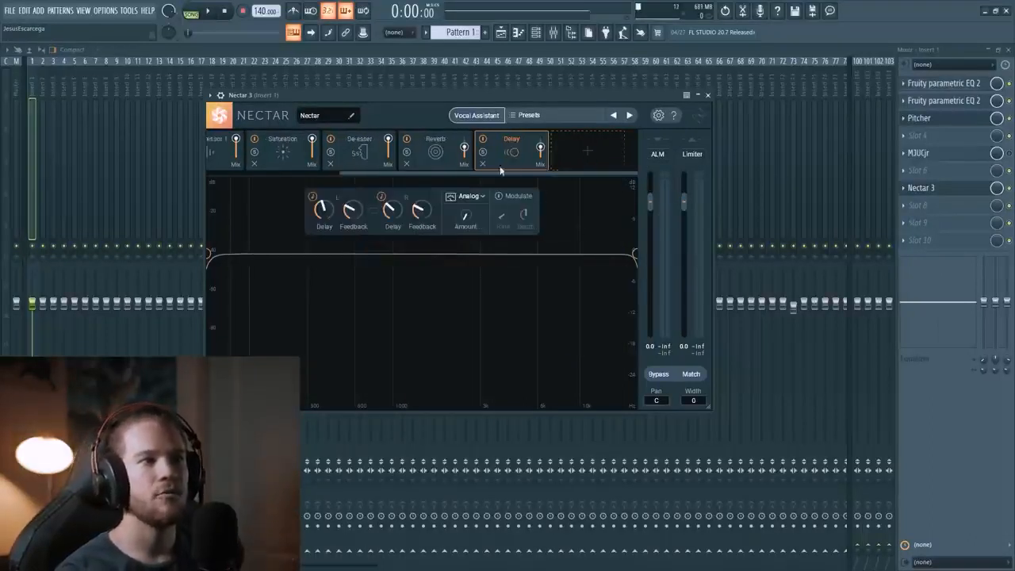
{"action": "left_click", "coordinate": [472, 196]}
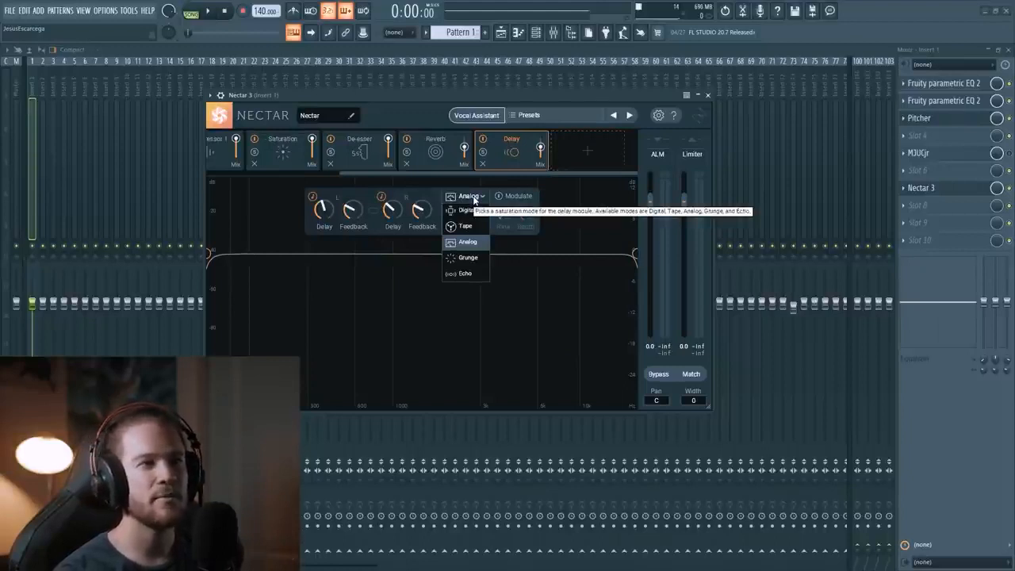
{"action": "left_click", "coordinate": [473, 199]}
Step: Set the Reverb's low cutoff to about 314 Hz and high cutoff to about 7.4 kHz, and audition it with the Delay disabled
{"action": "left_click", "coordinate": [446, 151]}
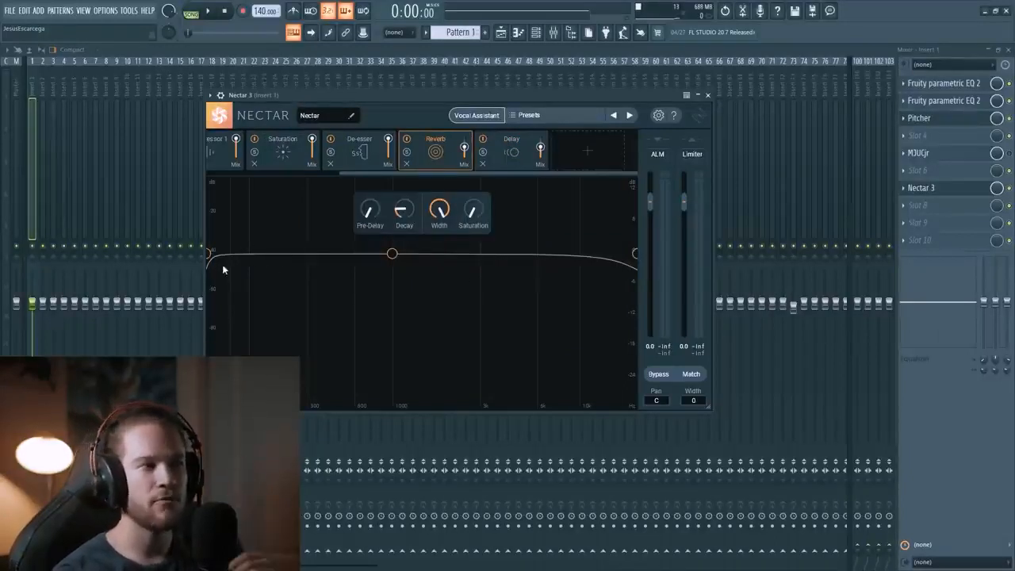
{"action": "left_click_drag", "start_coordinate": [210, 259], "coordinate": [314, 268]}
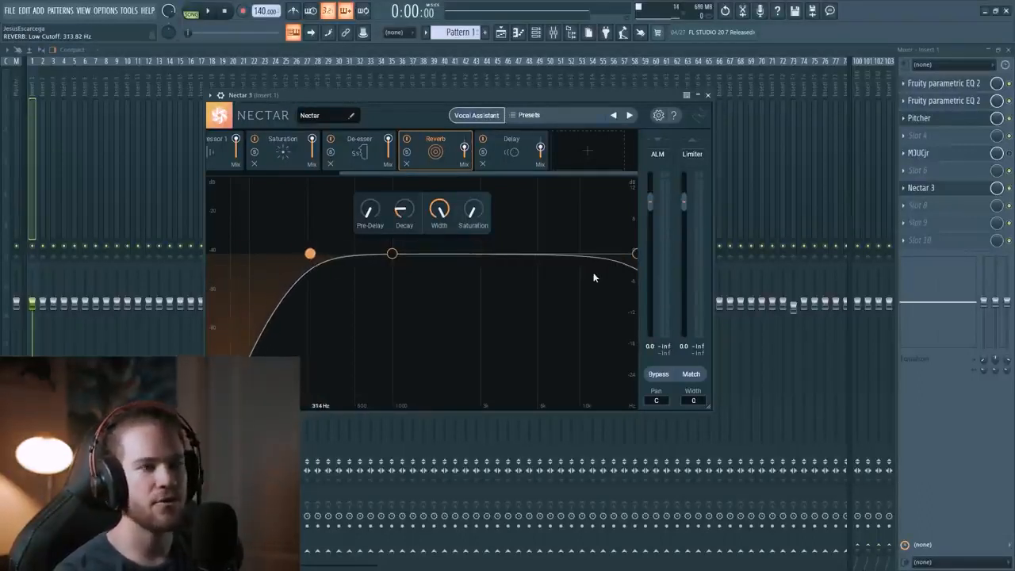
{"action": "left_click_drag", "start_coordinate": [635, 256], "coordinate": [554, 253]}
{"action": "left_click_drag", "start_coordinate": [455, 98], "coordinate": [475, 96]}
{"action": "left_click", "coordinate": [481, 141]}
{"action": "key", "text": "space"}
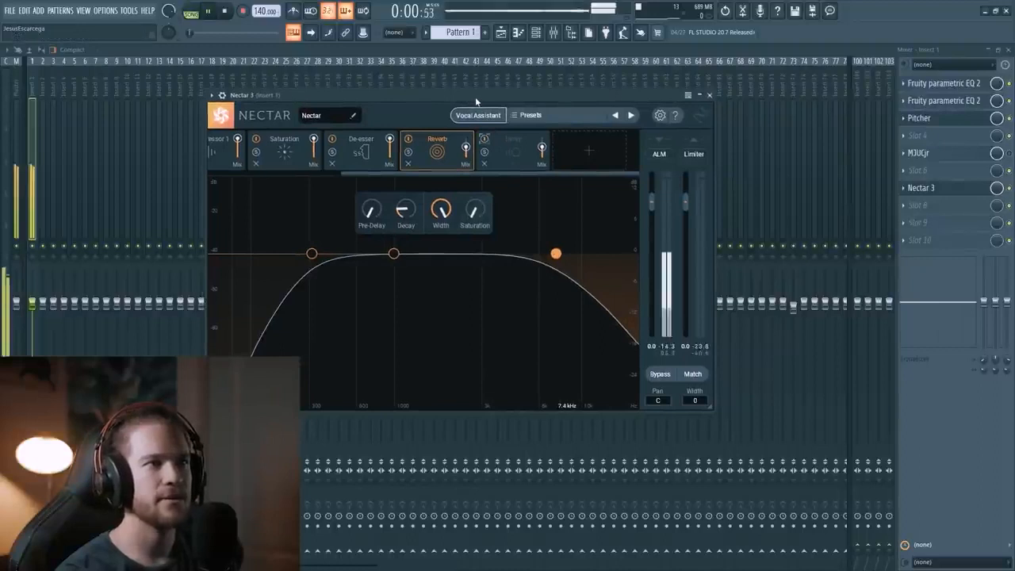
Step: Review the De-esser's listen setting in Nectar, then return to the Reverb module and play the vocal briefly
{"action": "left_click", "coordinate": [360, 147]}
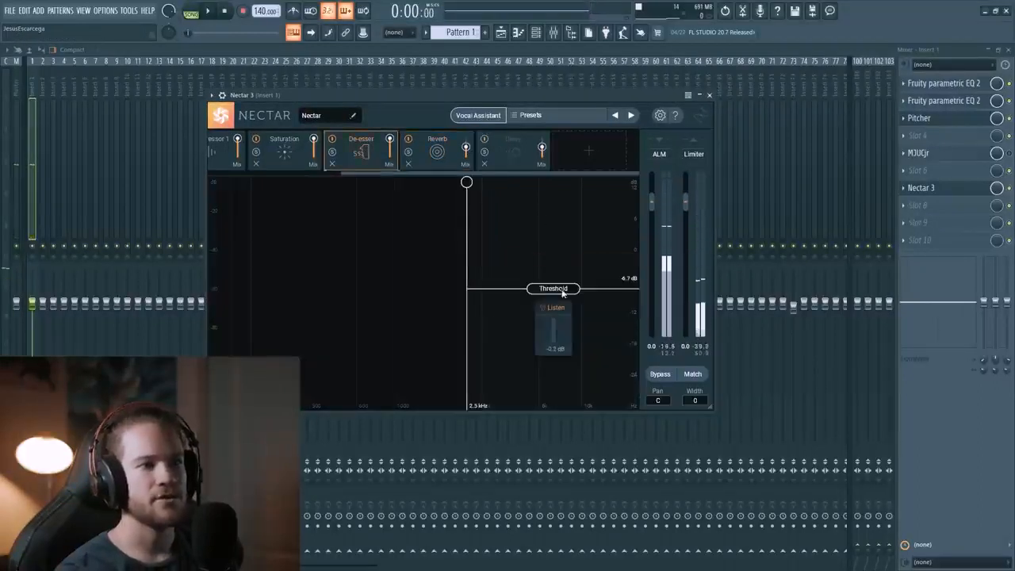
{"action": "key", "text": "space"}
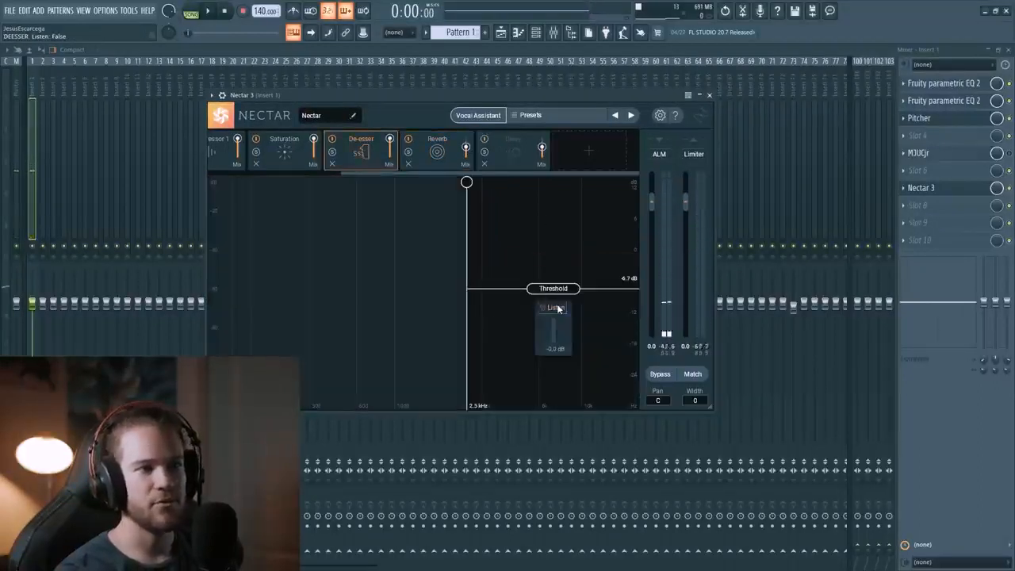
{"action": "left_click", "coordinate": [437, 150]}
{"action": "left_click_drag", "start_coordinate": [452, 99], "coordinate": [487, 99]}
{"action": "key", "text": "space"}
{"action": "key", "text": "space"}
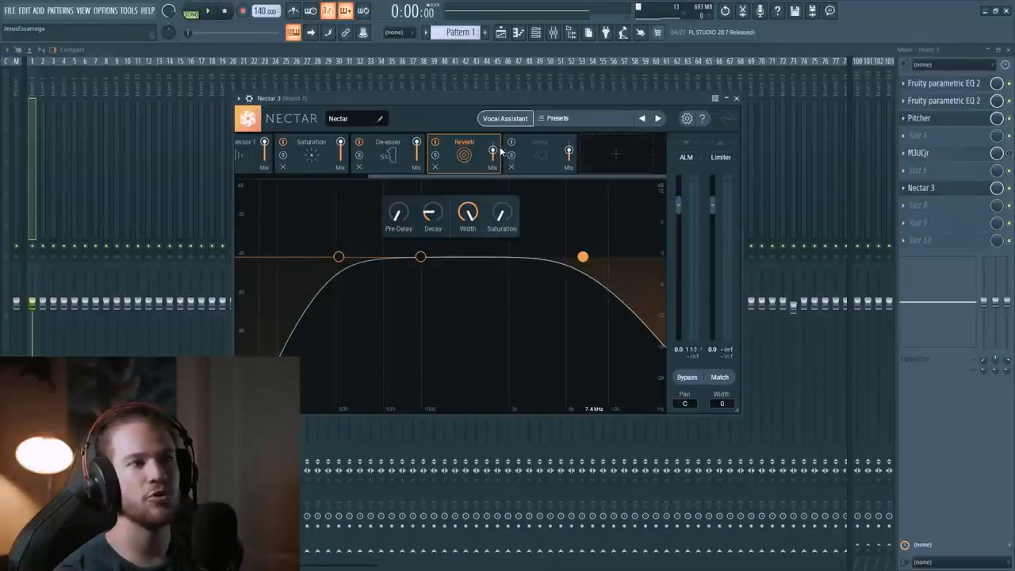
Step: Set the Reverb's wet mix to about 15%, low cutoff to about 349 Hz and high cutoff to about 4.4 kHz while auditioning the vocal
{"action": "left_click_drag", "start_coordinate": [493, 151], "coordinate": [493, 153]}
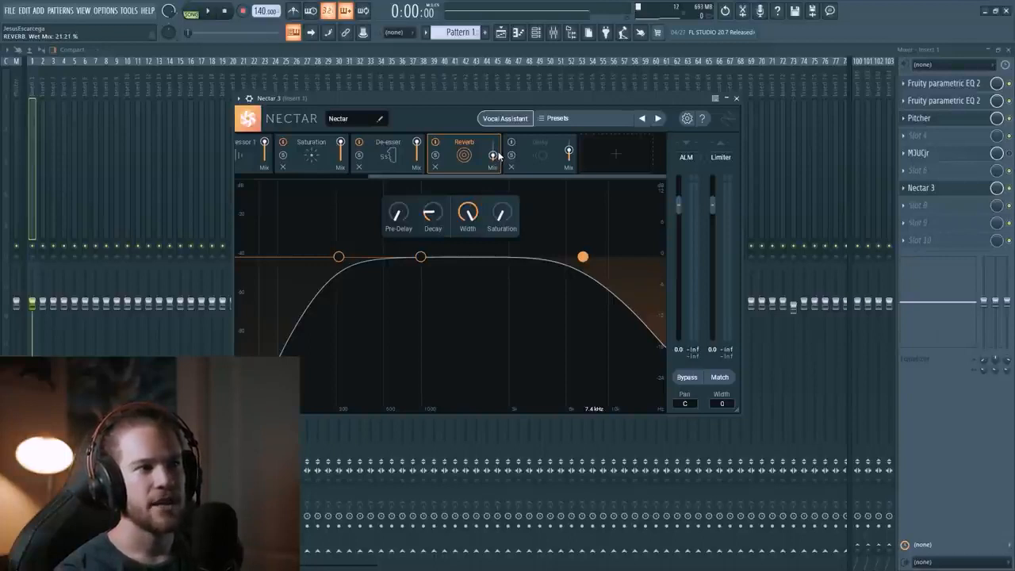
{"action": "left_click_drag", "start_coordinate": [585, 260], "coordinate": [539, 257]}
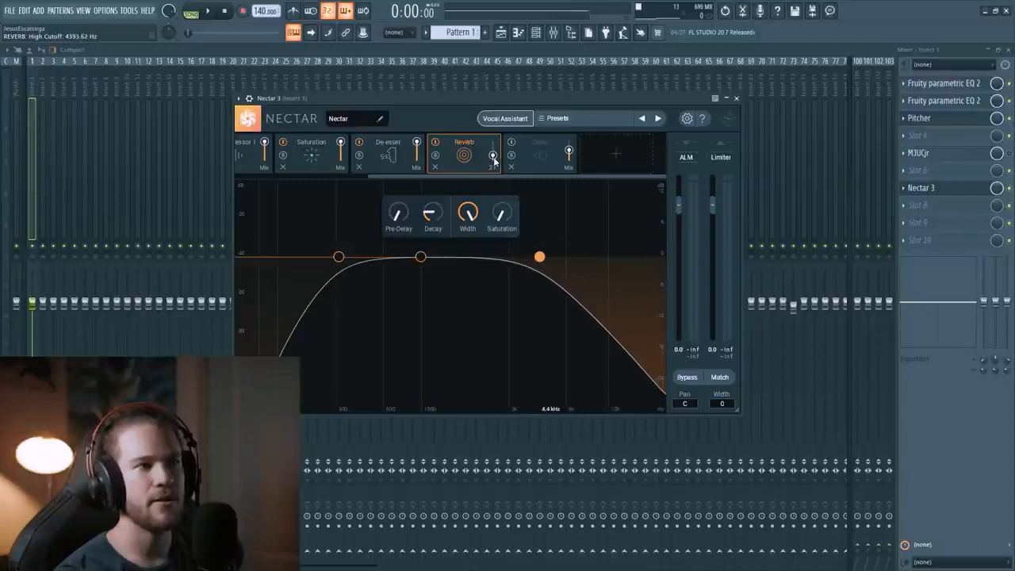
{"action": "key", "text": "space"}
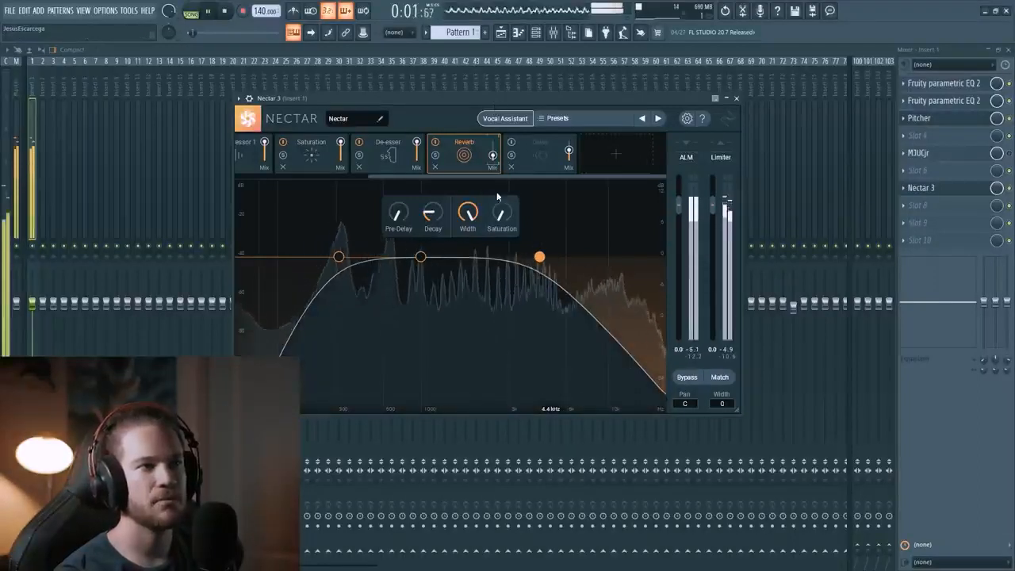
{"action": "left_click_drag", "start_coordinate": [494, 154], "coordinate": [498, 157]}
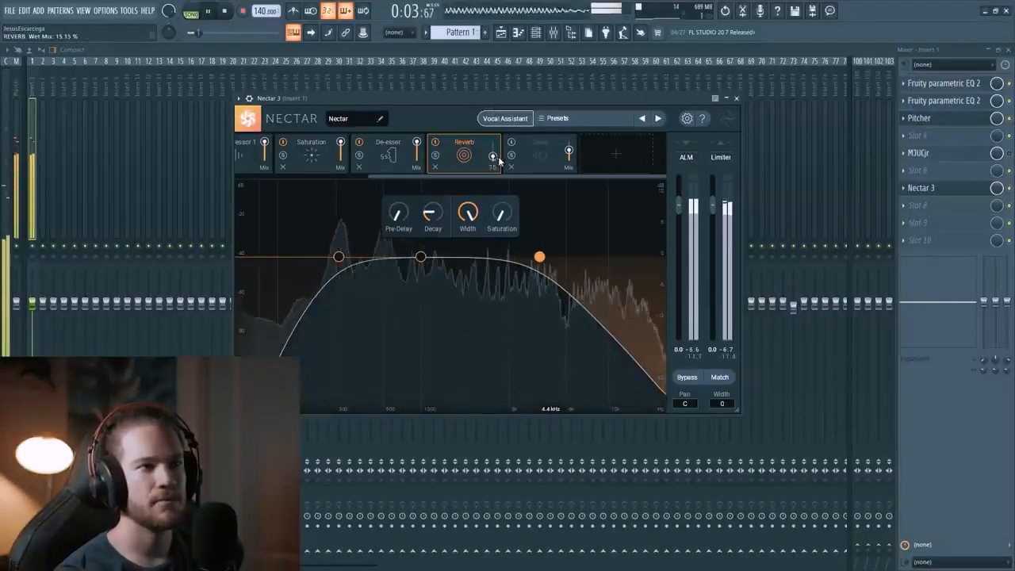
{"action": "key", "text": "space"}
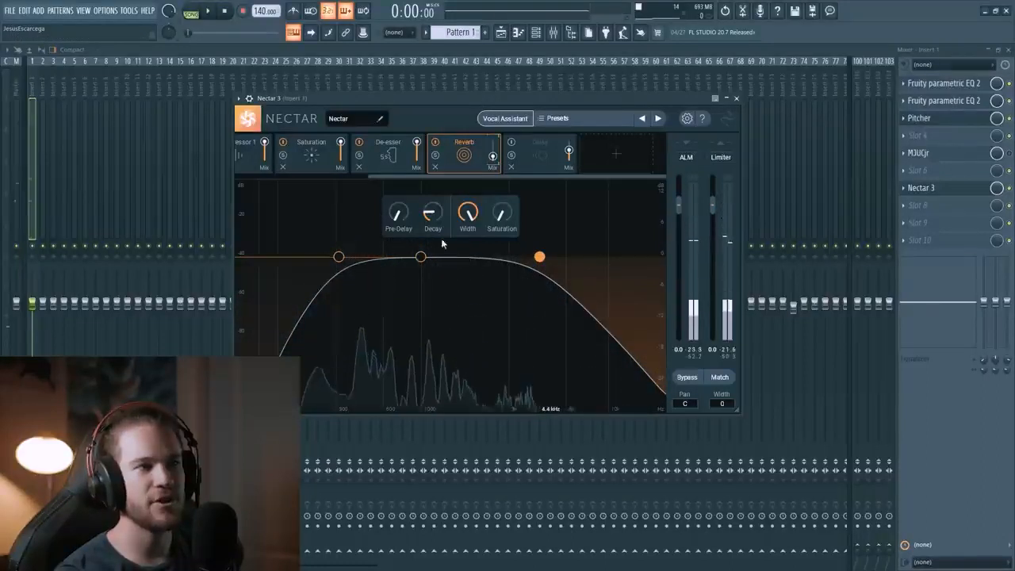
{"action": "mouse_move", "coordinate": [433, 216]}
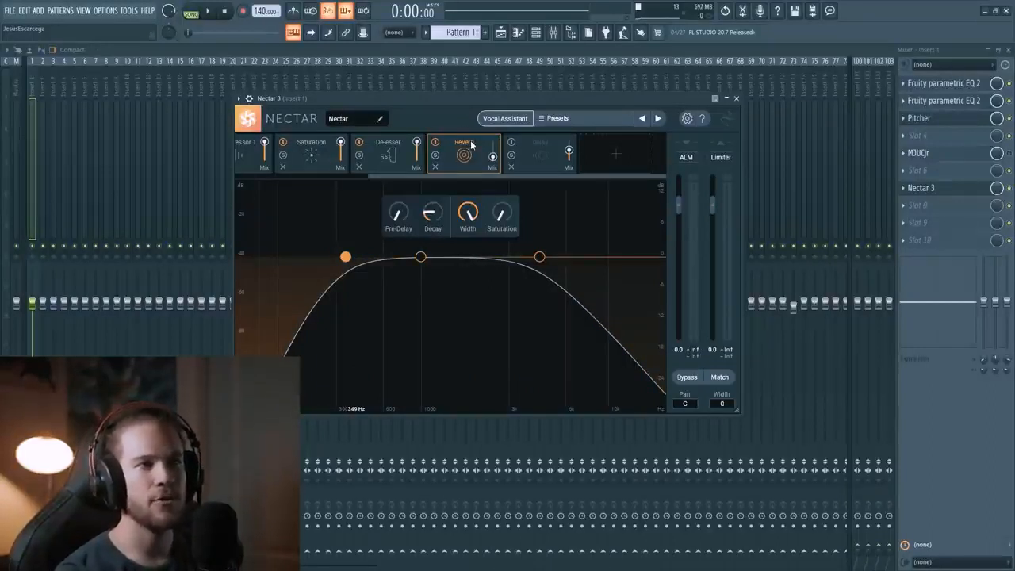
Step: Enable the Delay module ahead of the Reverb with its wet mix at about 18%, and audition the vocal
{"action": "left_click", "coordinate": [540, 157]}
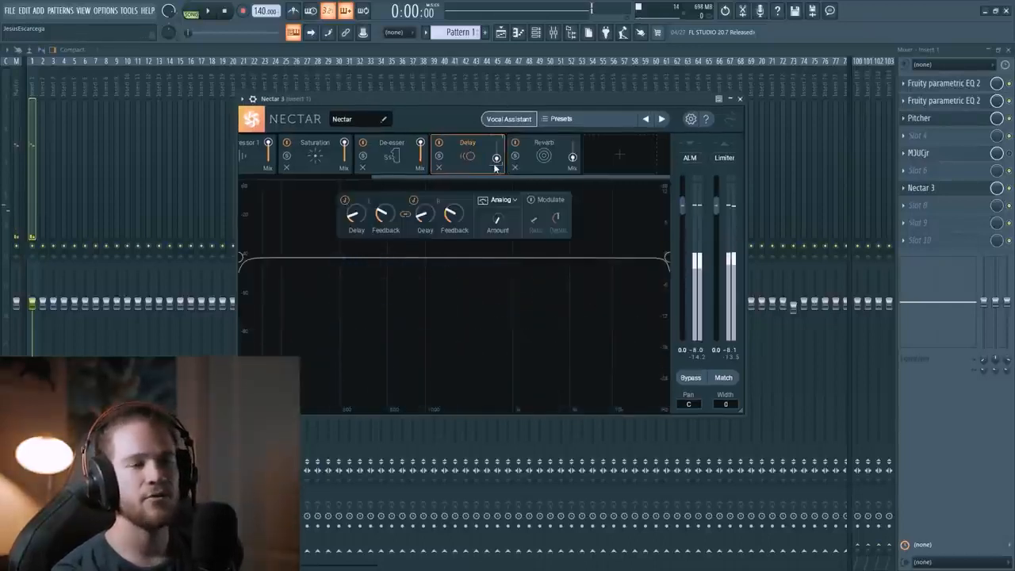
{"action": "mouse_move", "coordinate": [499, 160]}
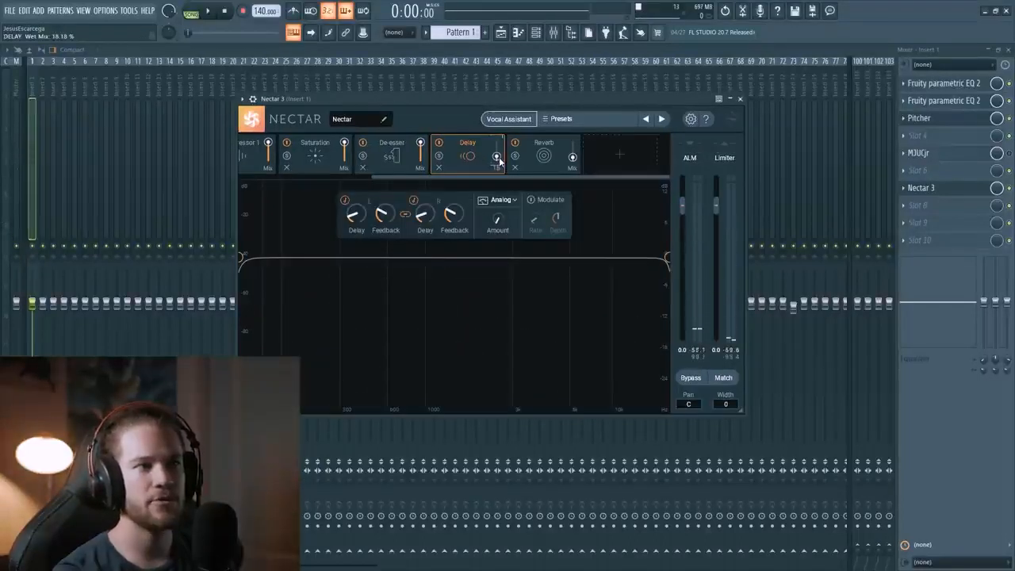
{"action": "key", "text": "space"}
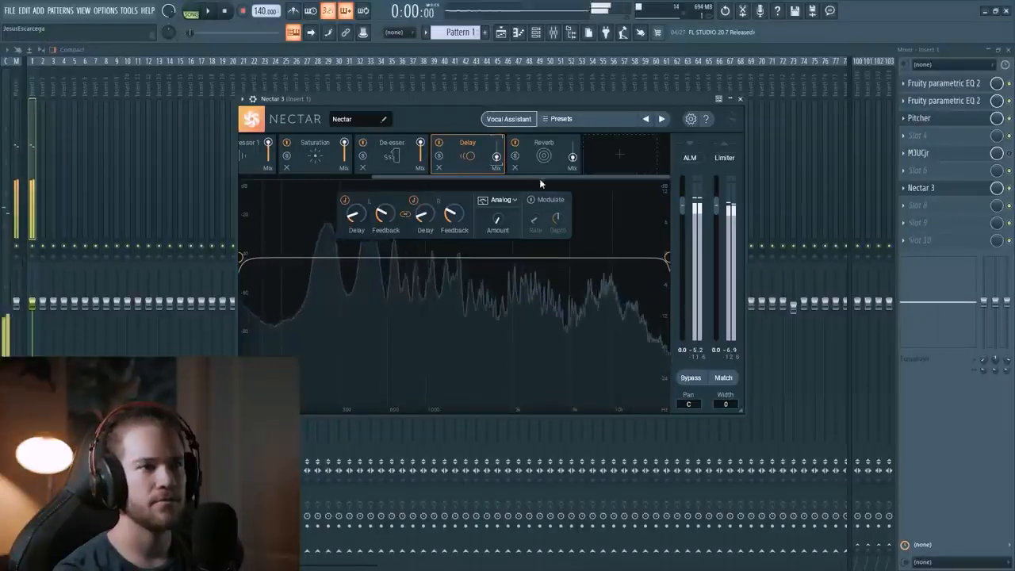
{"action": "key", "text": "space"}
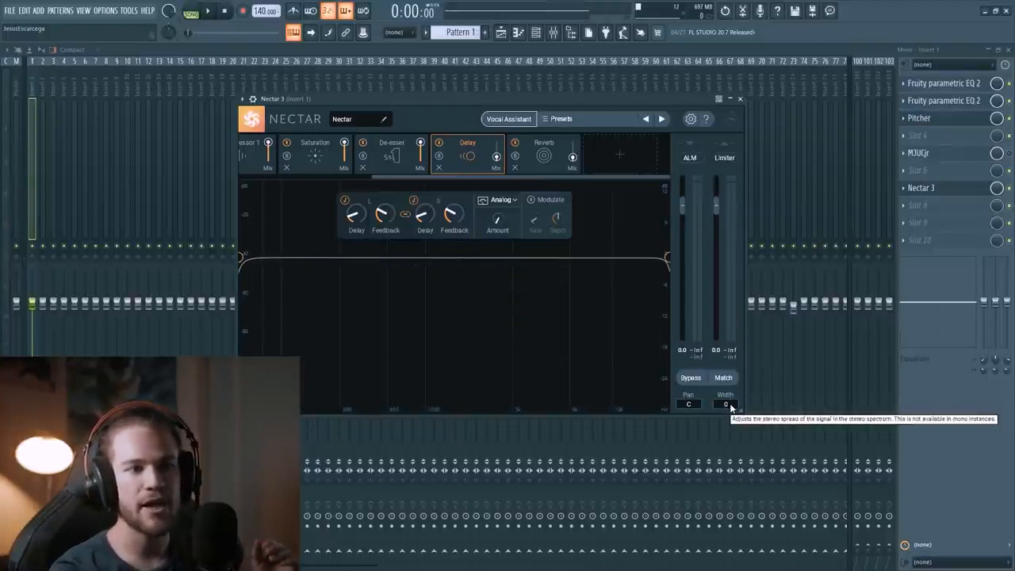
Step: Set Nectar's output width to -100 and audition the vocal
{"action": "double_click", "coordinate": [726, 404]}
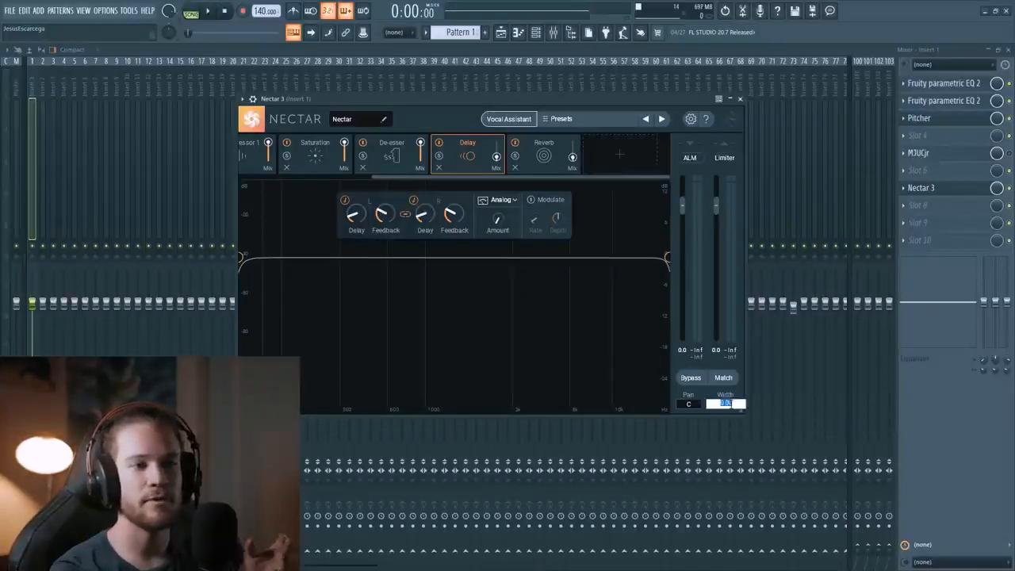
{"action": "left_click", "coordinate": [704, 398]}
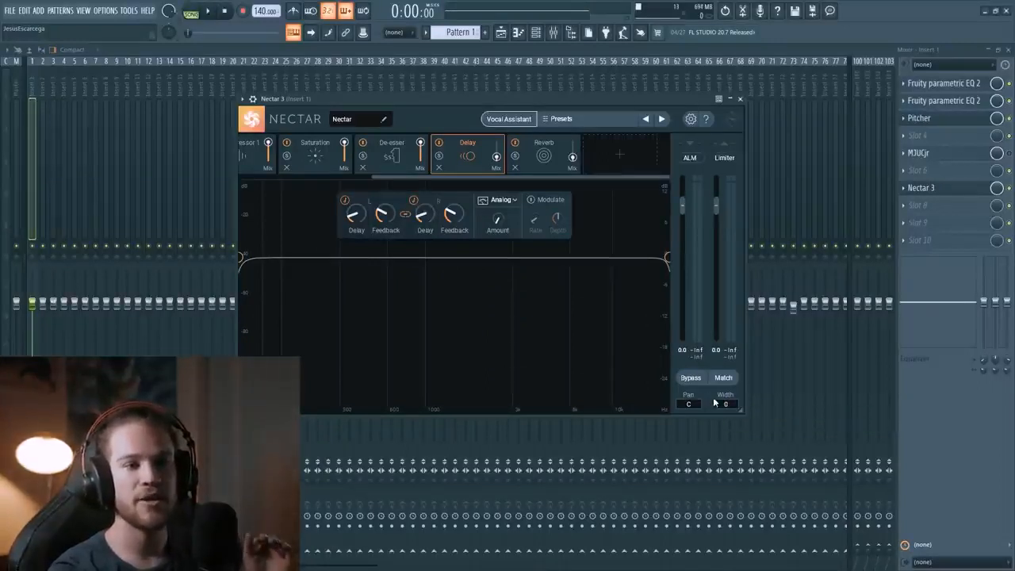
{"action": "left_click_drag", "start_coordinate": [726, 407], "coordinate": [733, 507]}
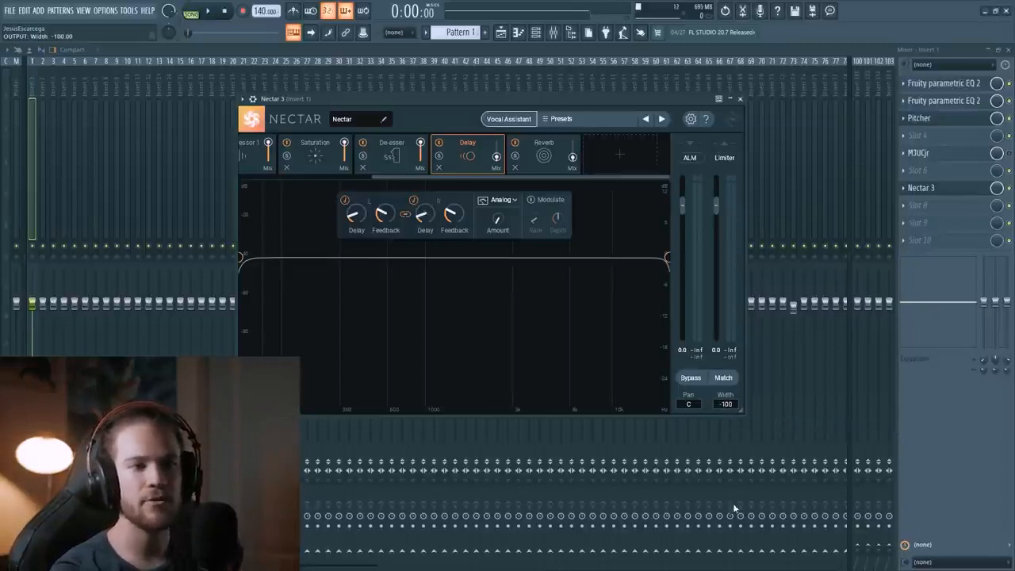
{"action": "left_click_drag", "start_coordinate": [585, 100], "coordinate": [584, 100]}
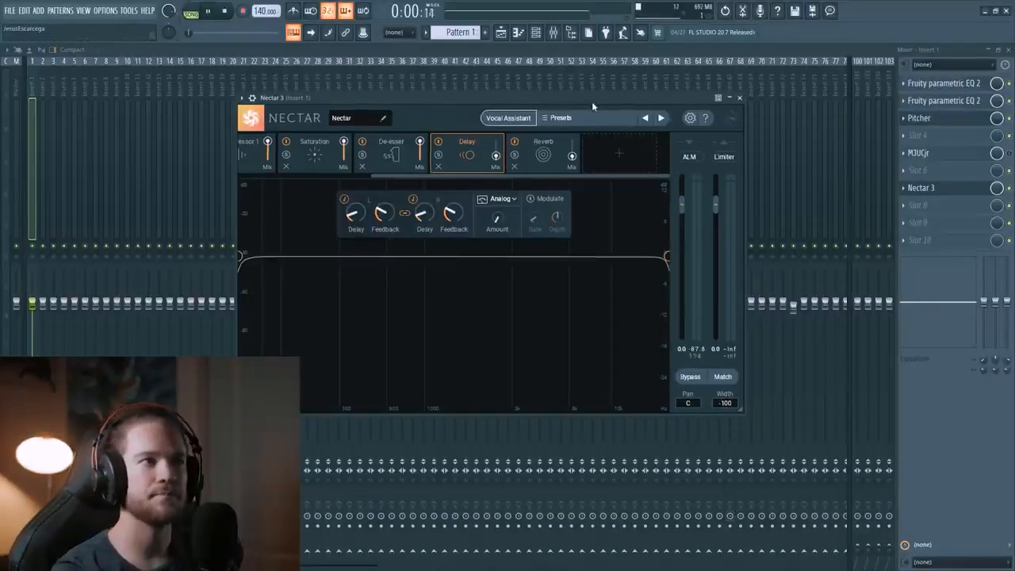
{"action": "key", "text": "space"}
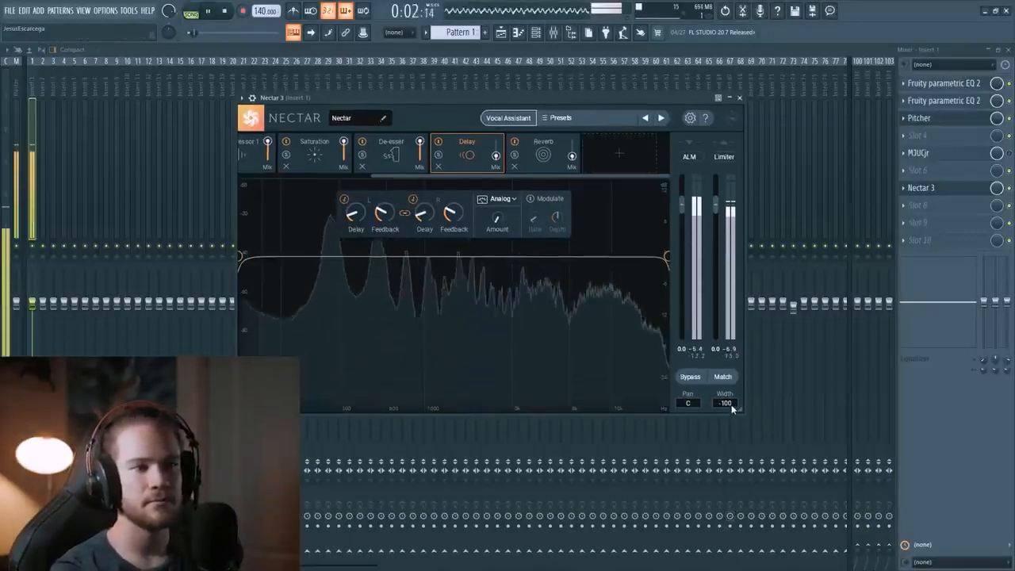
{"action": "key", "text": "space"}
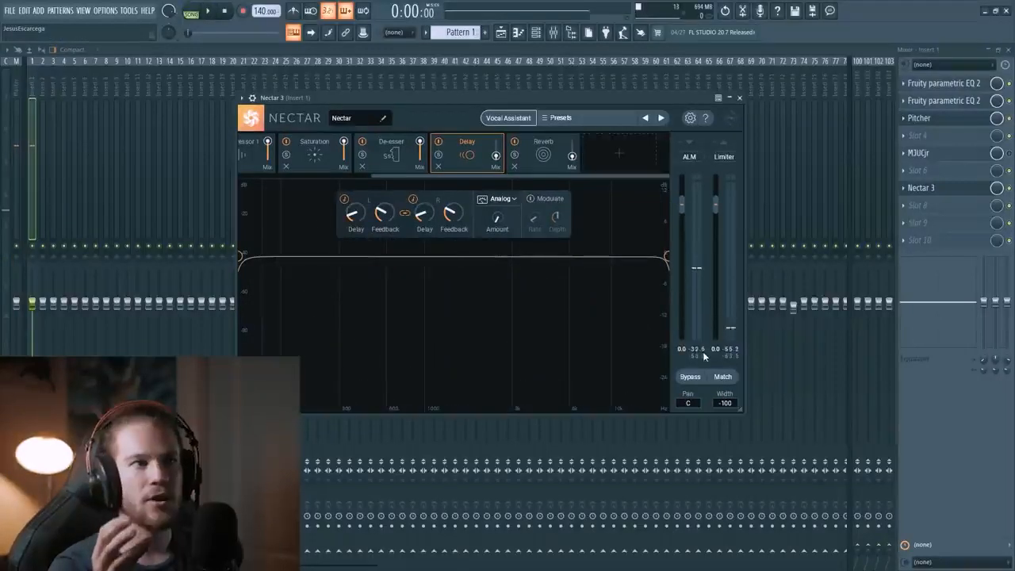
Step: Reset Nectar's output width to 0
{"action": "left_click_drag", "start_coordinate": [724, 404], "coordinate": [738, 338]}
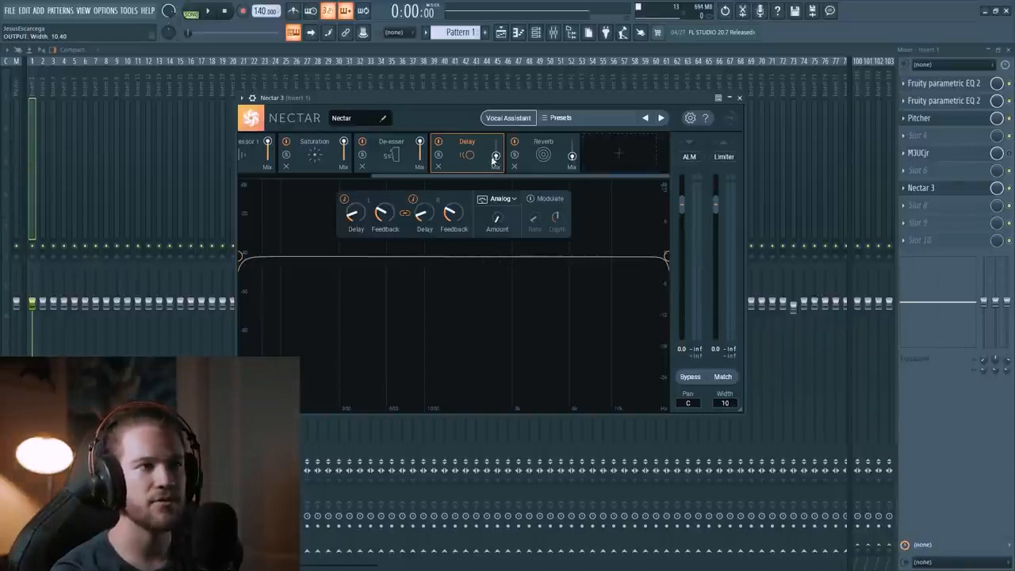
{"action": "double_click", "coordinate": [725, 404]}
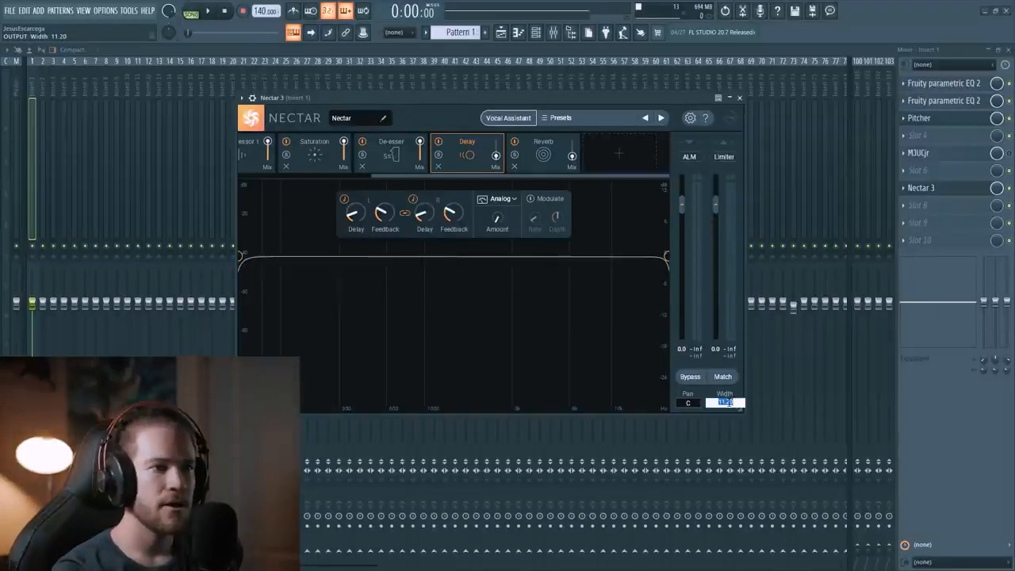
{"action": "key", "text": "Return"}
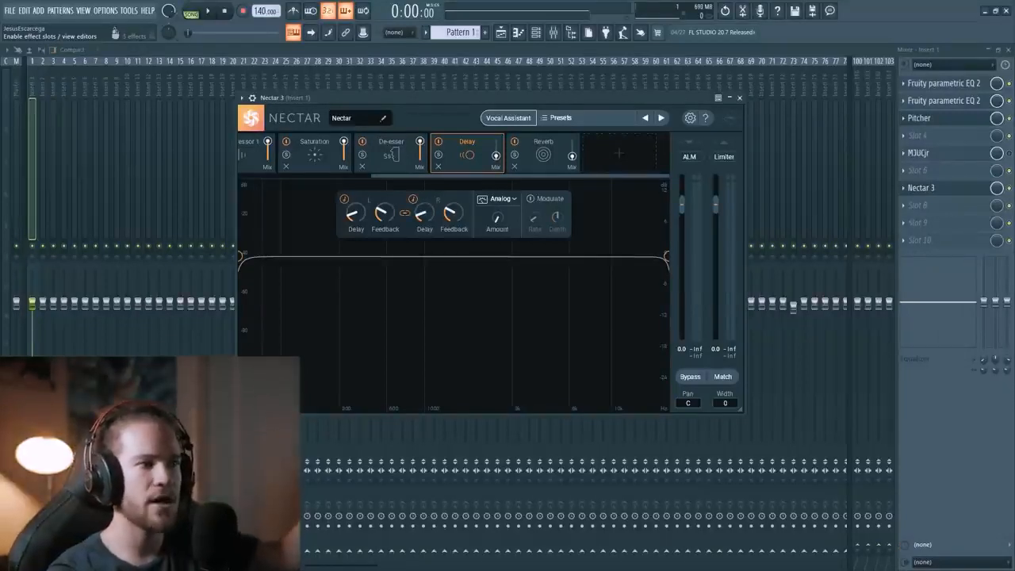
Step: Compare the vocal during playback with the mixer insert's effects disabled and enabled
{"action": "key", "text": "space"}
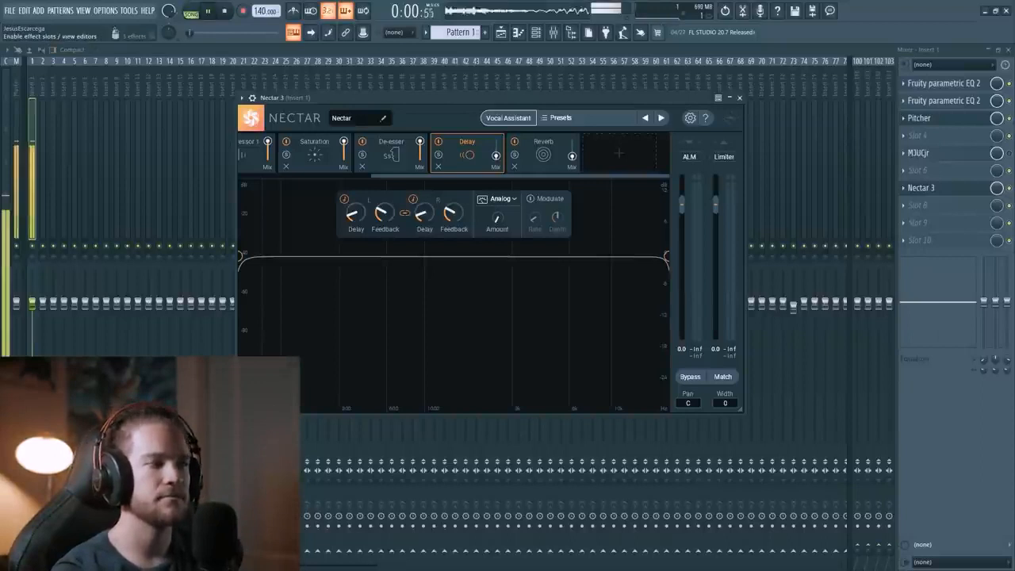
{"action": "key", "text": "space"}
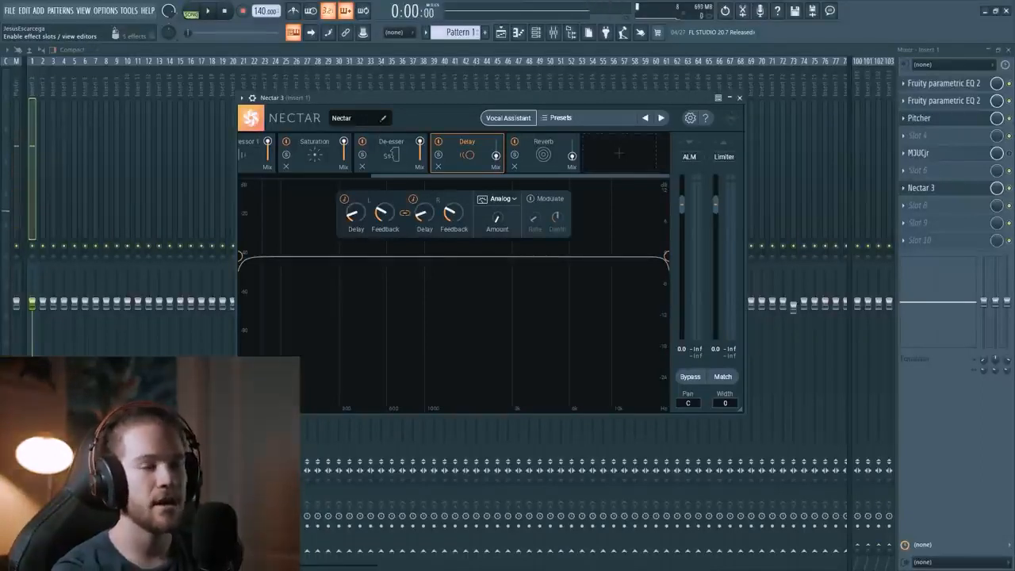
{"action": "key", "text": "space"}
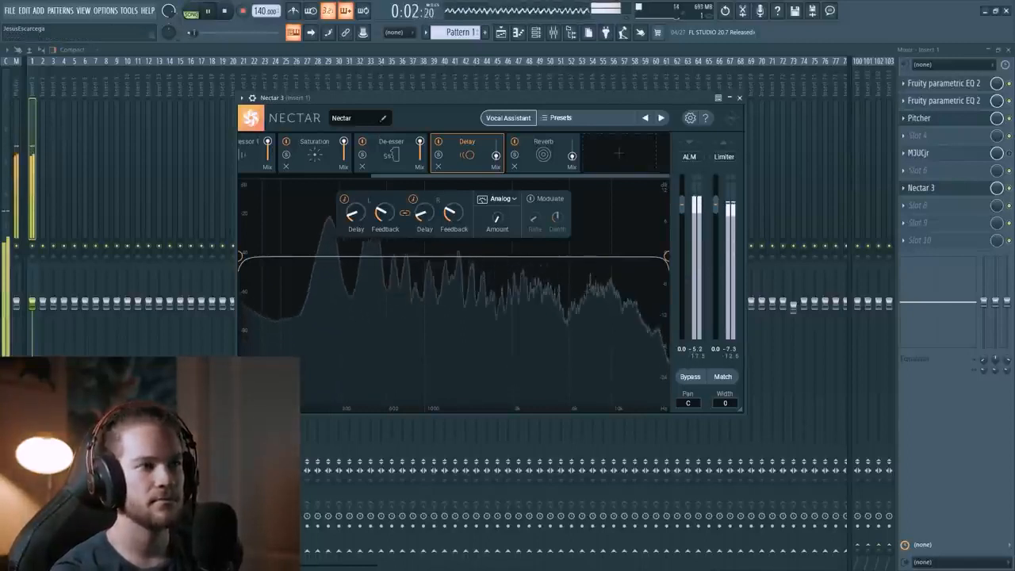
{"action": "key", "text": "space"}
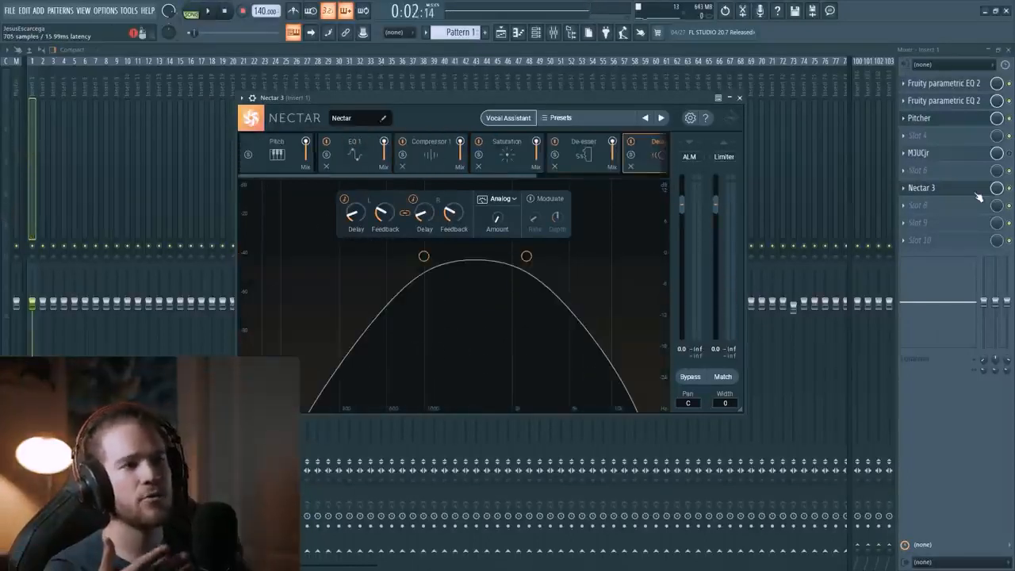
Step: Browse Nectar's Cleanup and Music presets, load the Clean & Dynamic preset from Music, and audition it on the vocal
{"action": "left_click", "coordinate": [565, 113]}
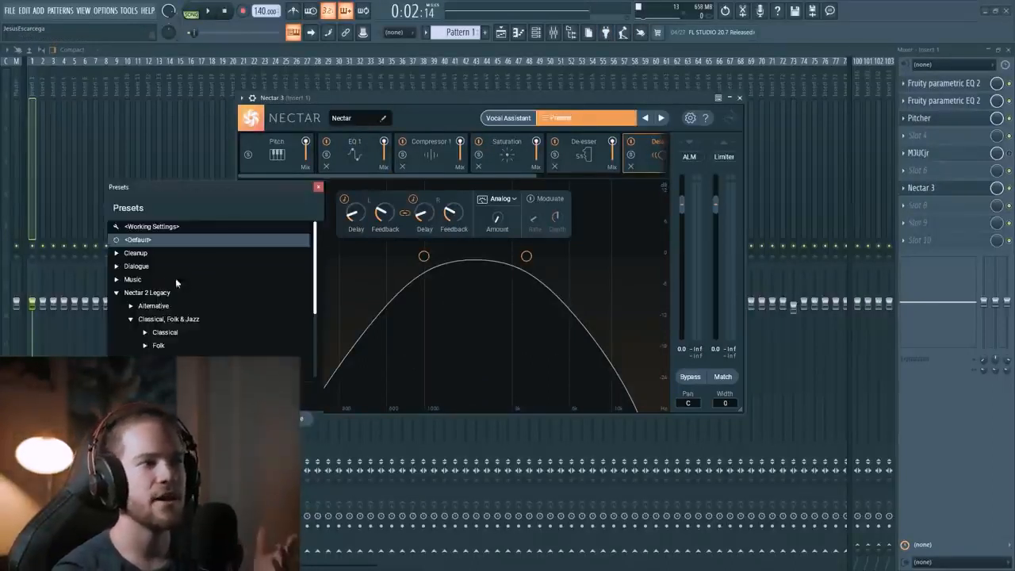
{"action": "left_click", "coordinate": [117, 293]}
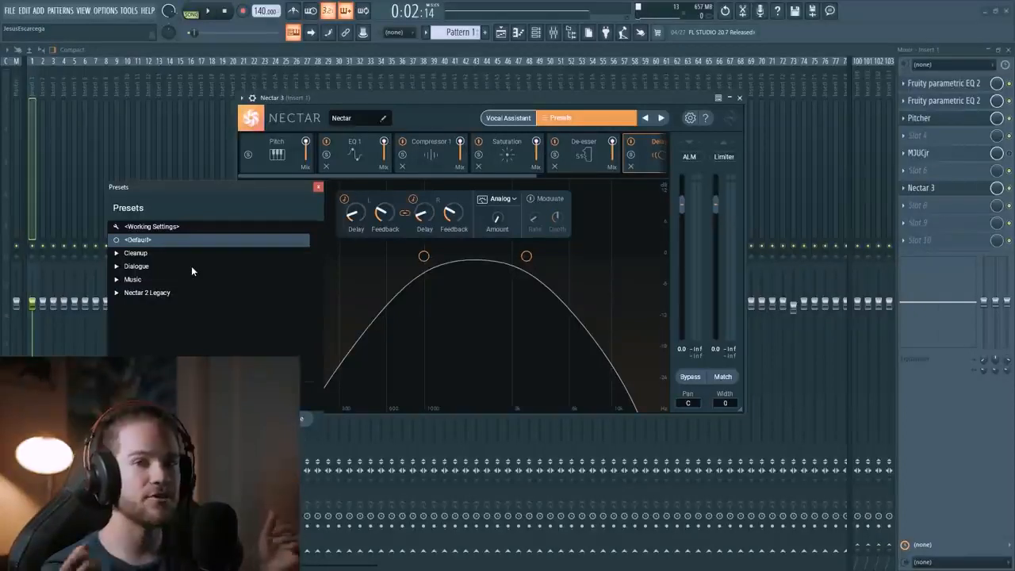
{"action": "left_click", "coordinate": [118, 255]}
{"action": "scroll", "coordinate": [174, 318], "scroll_direction": "up", "scroll_amount": 3}
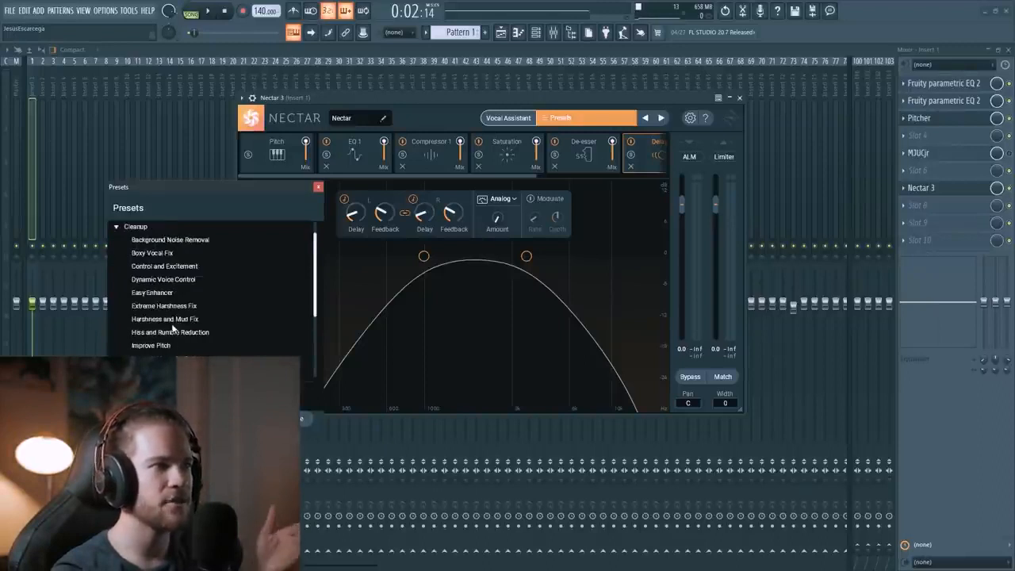
{"action": "left_click", "coordinate": [117, 254]}
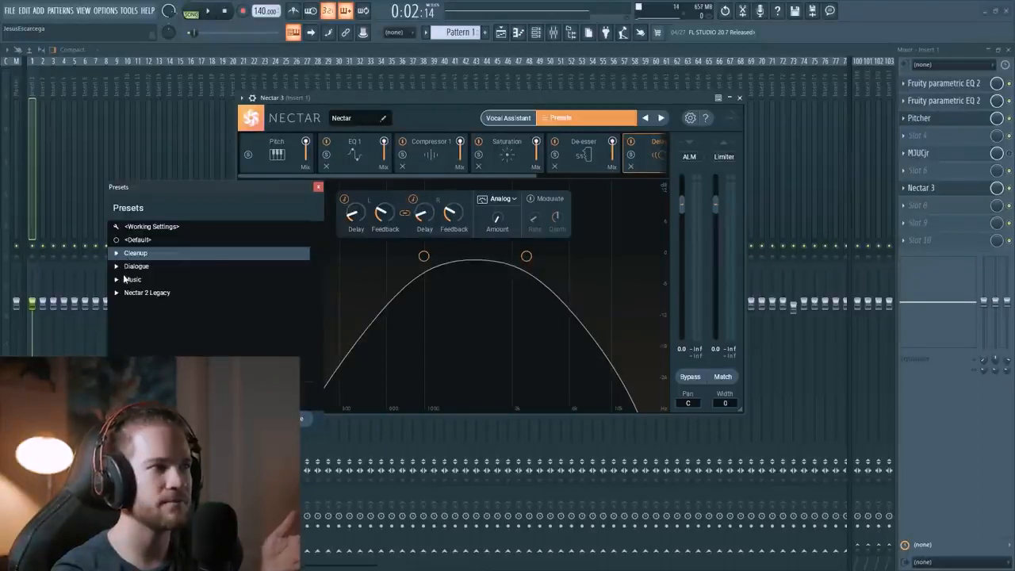
{"action": "left_click", "coordinate": [118, 279]}
{"action": "scroll", "coordinate": [144, 306], "scroll_direction": "down", "scroll_amount": 1}
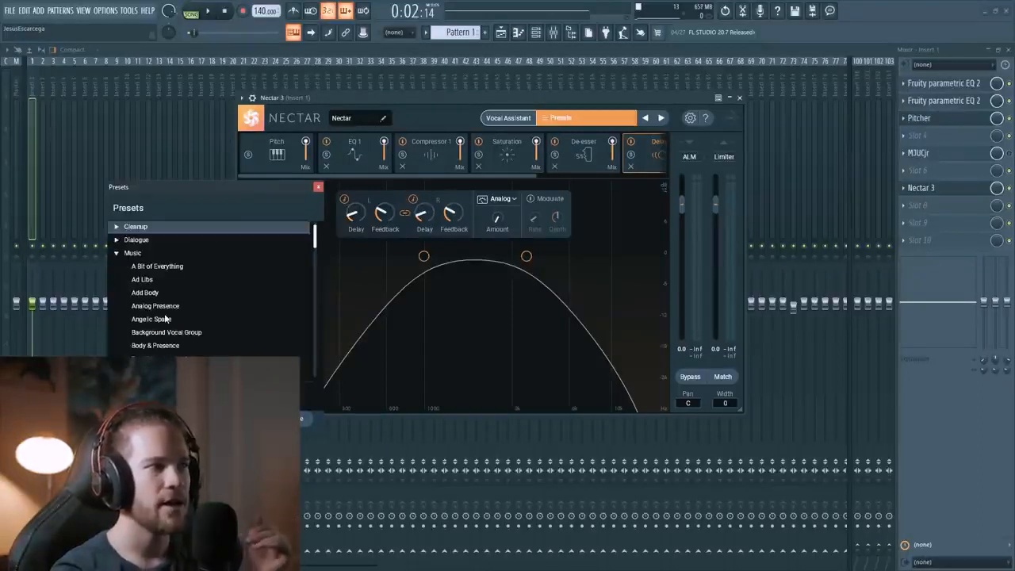
{"action": "scroll", "coordinate": [162, 345], "scroll_direction": "down", "scroll_amount": 1}
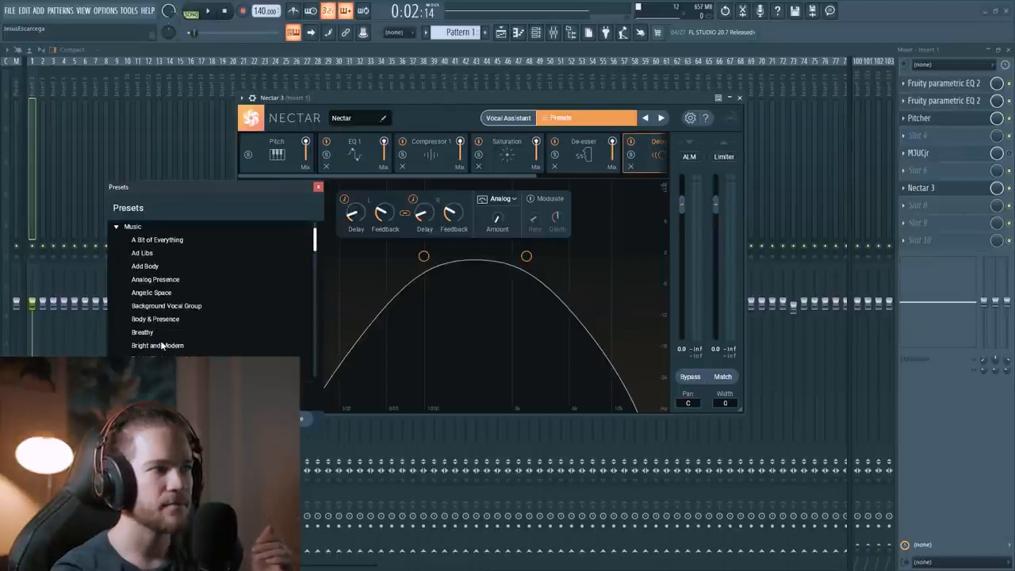
{"action": "scroll", "coordinate": [157, 303], "scroll_direction": "down", "scroll_amount": 4}
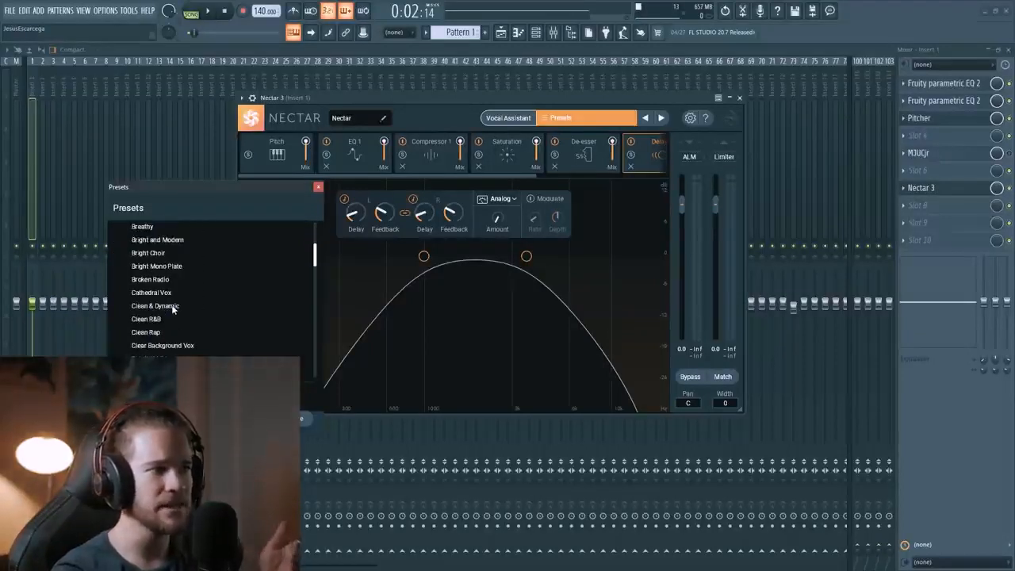
{"action": "left_click", "coordinate": [173, 307]}
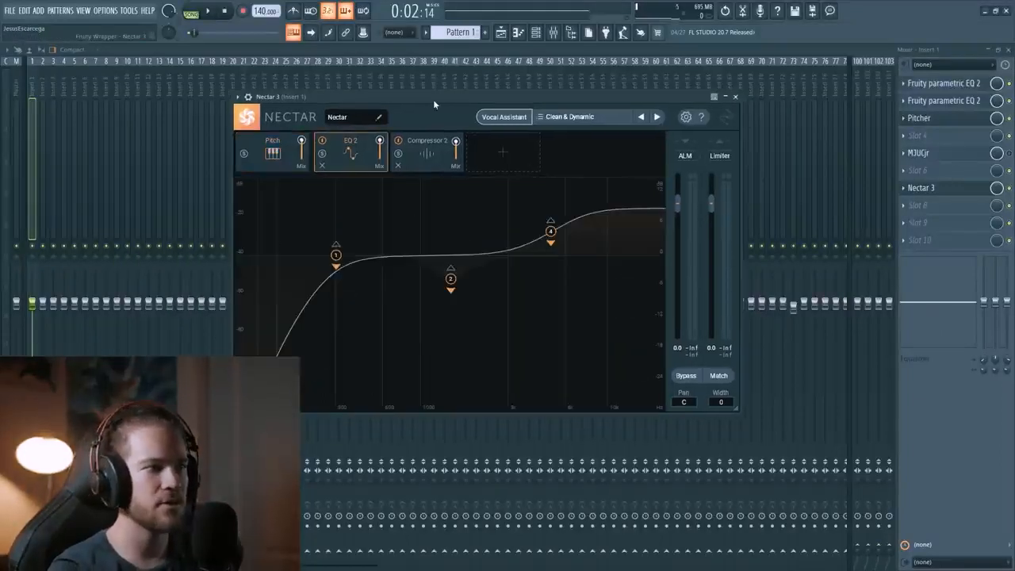
{"action": "key", "text": "space"}
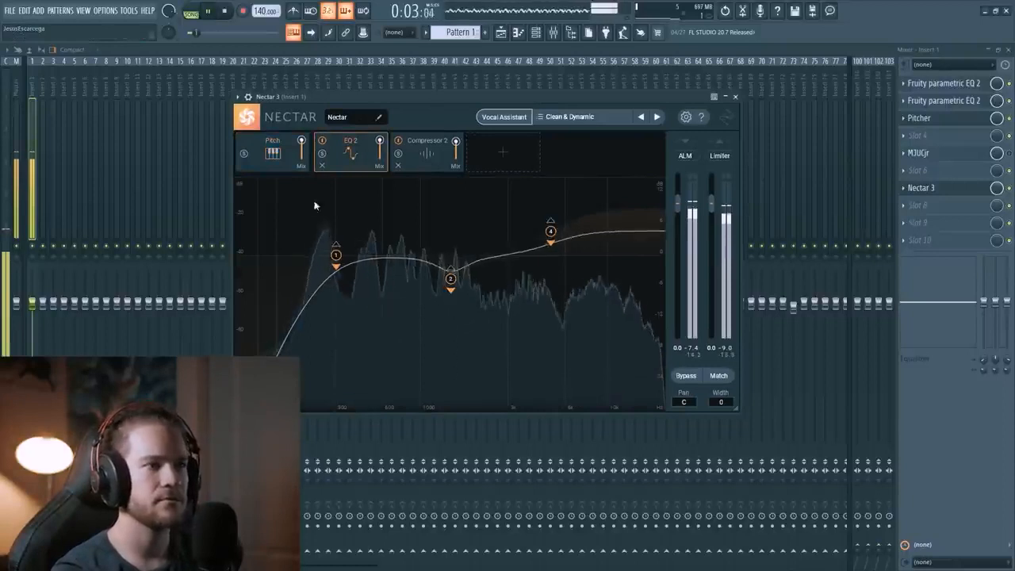
Step: Compare the vocal through Clean & Dynamic with the insert's effects disabled and enabled, and inspect the preset's Compressor 2 settings
{"action": "key", "text": "space"}
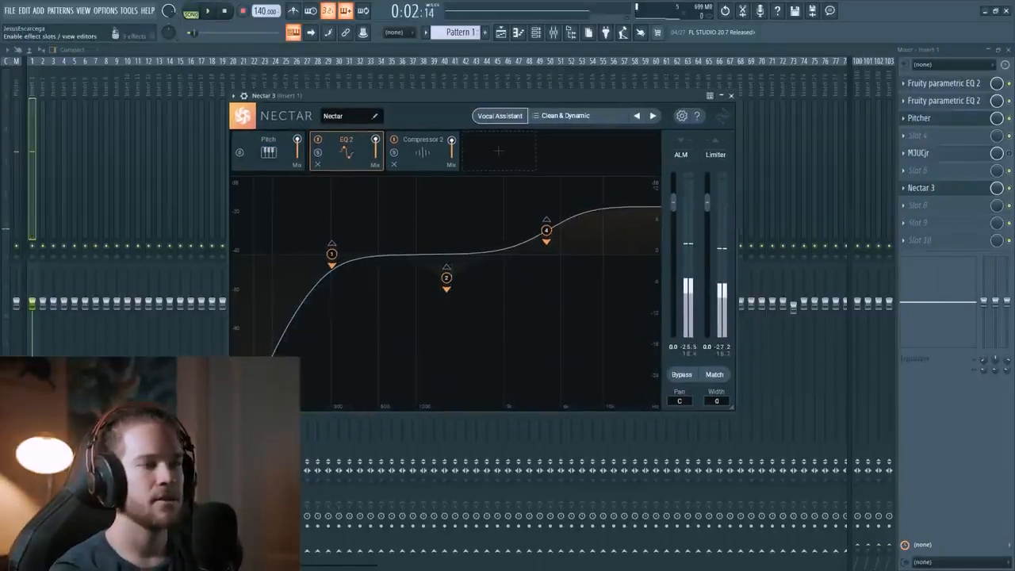
{"action": "key", "text": "space"}
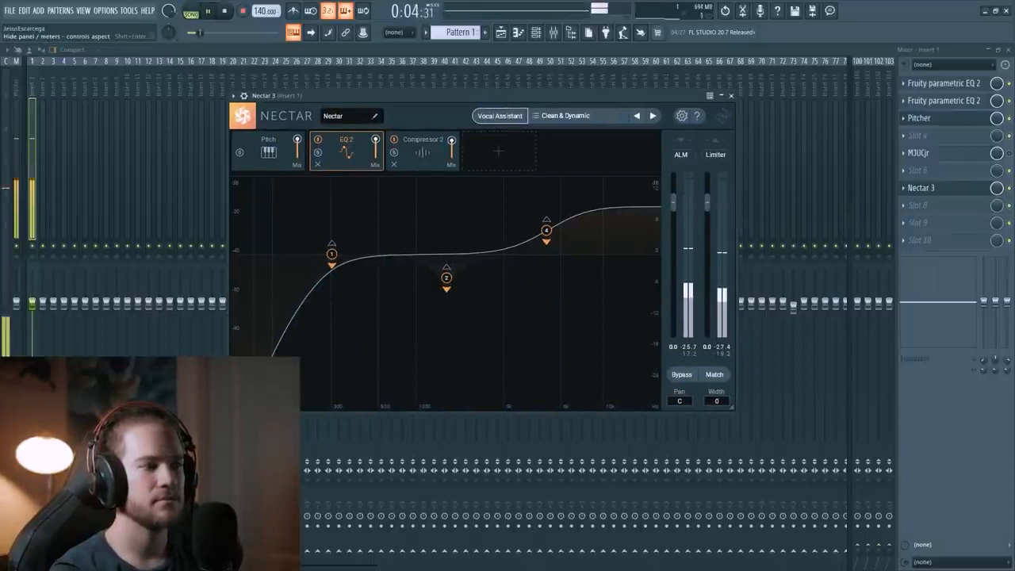
{"action": "key", "text": "space"}
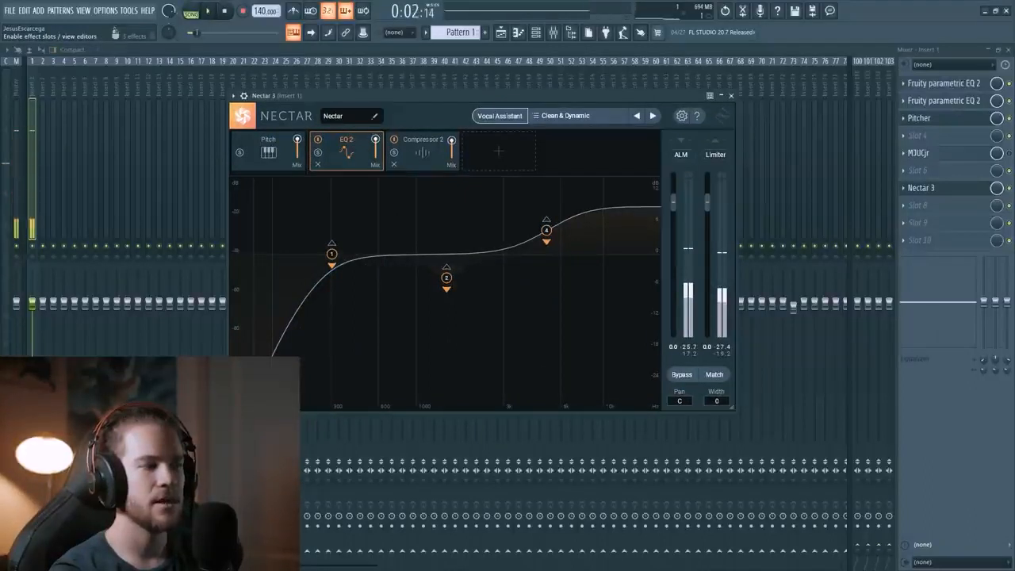
{"action": "key", "text": "space"}
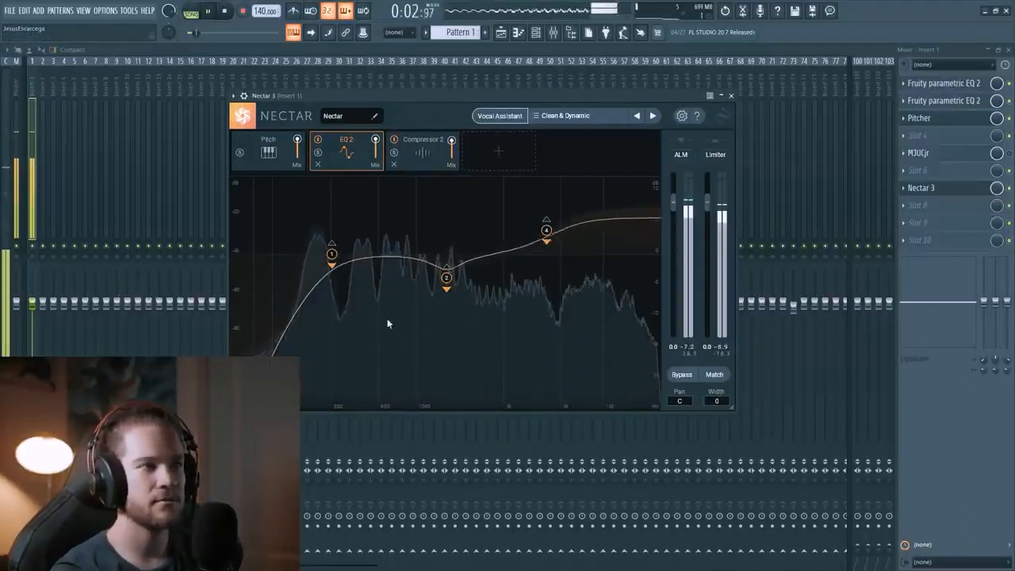
{"action": "left_click_drag", "start_coordinate": [429, 96], "coordinate": [426, 94]}
{"action": "key", "text": "space"}
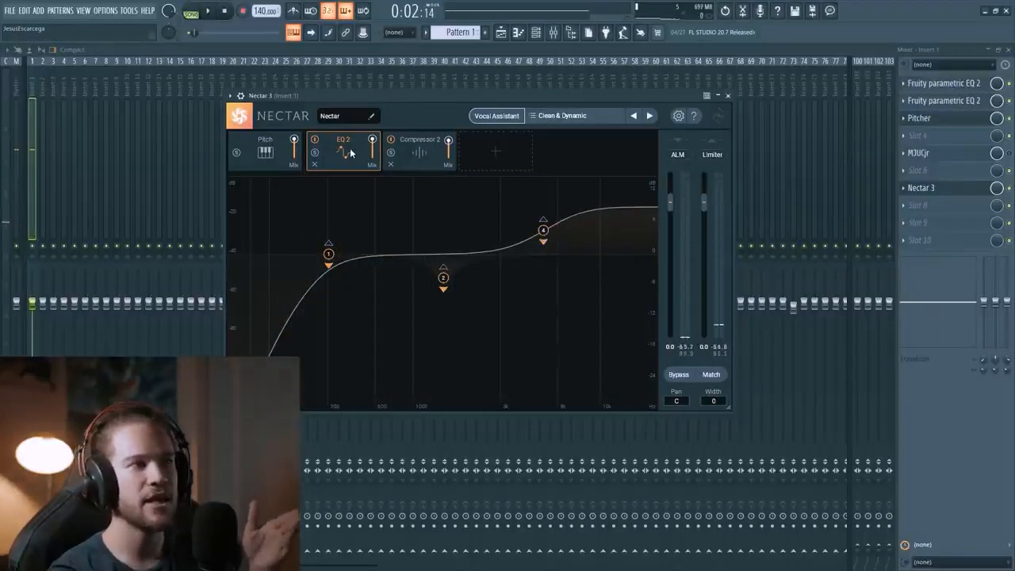
{"action": "left_click", "coordinate": [415, 147]}
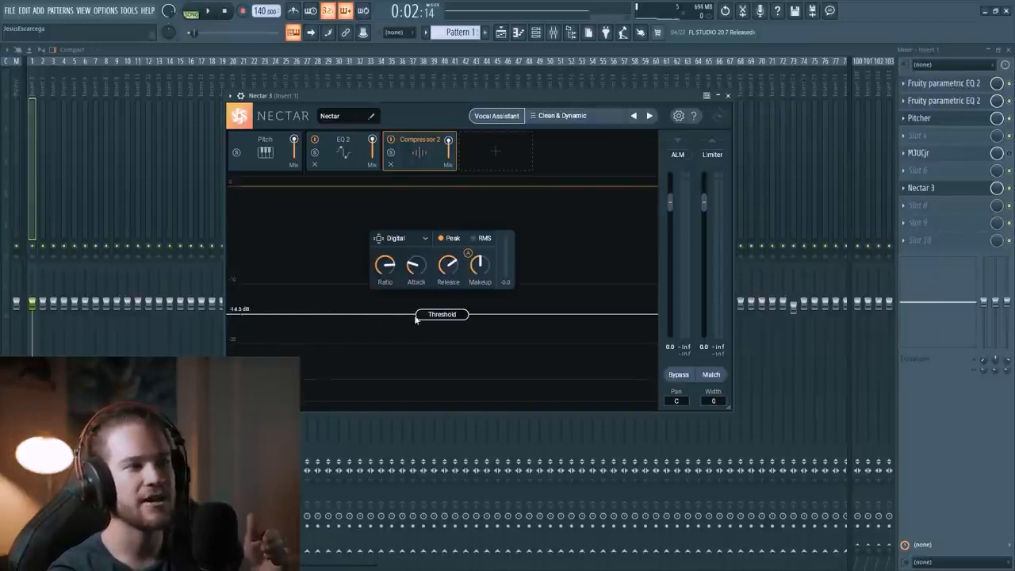
{"action": "mouse_move", "coordinate": [417, 274]}
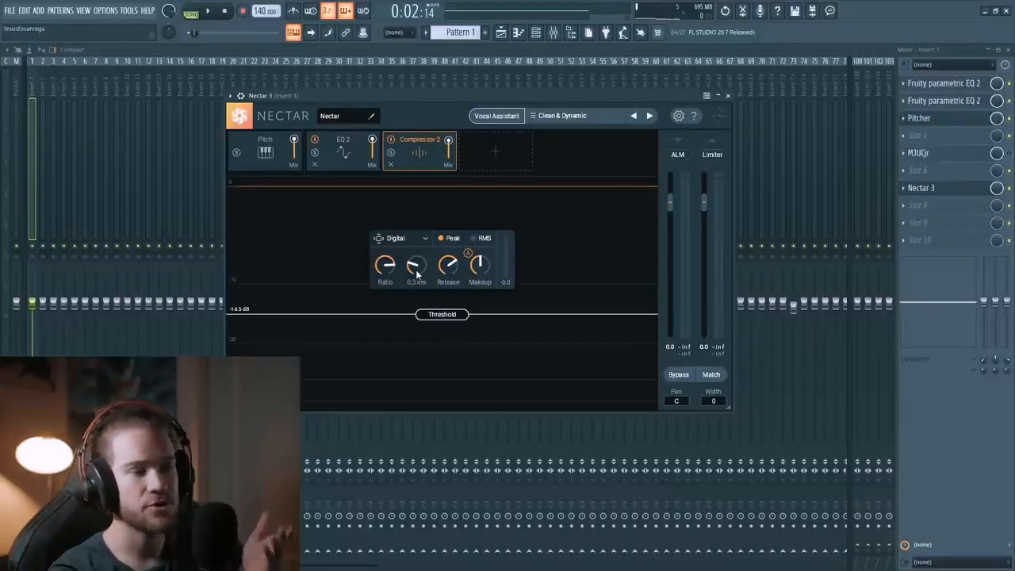
Step: Load the EDM Enhancement preset in Nectar and audition it on the vocal
{"action": "left_click", "coordinate": [580, 117]}
{"action": "scroll", "coordinate": [173, 329], "scroll_direction": "down", "scroll_amount": 2}
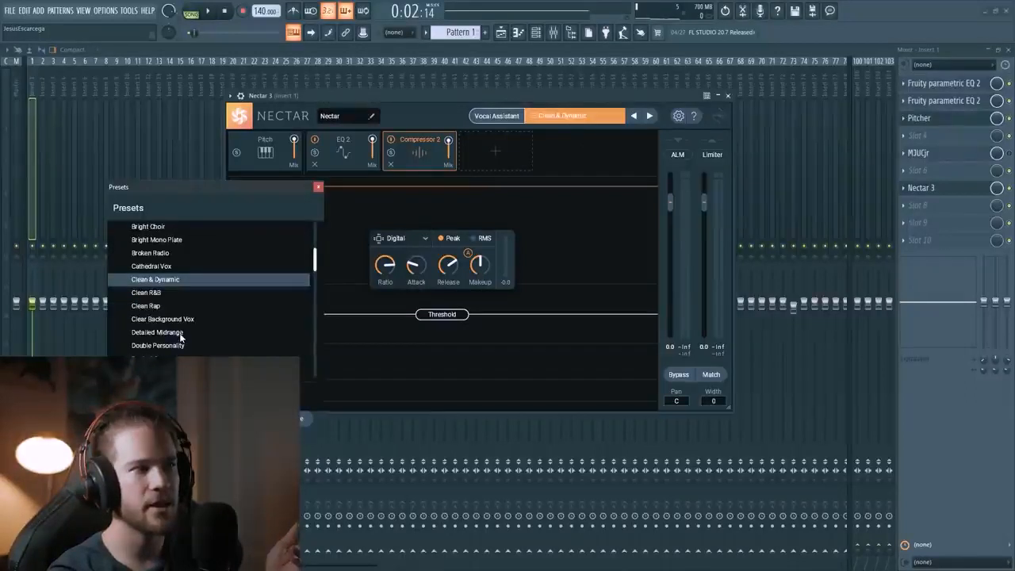
{"action": "left_click", "coordinate": [158, 345]}
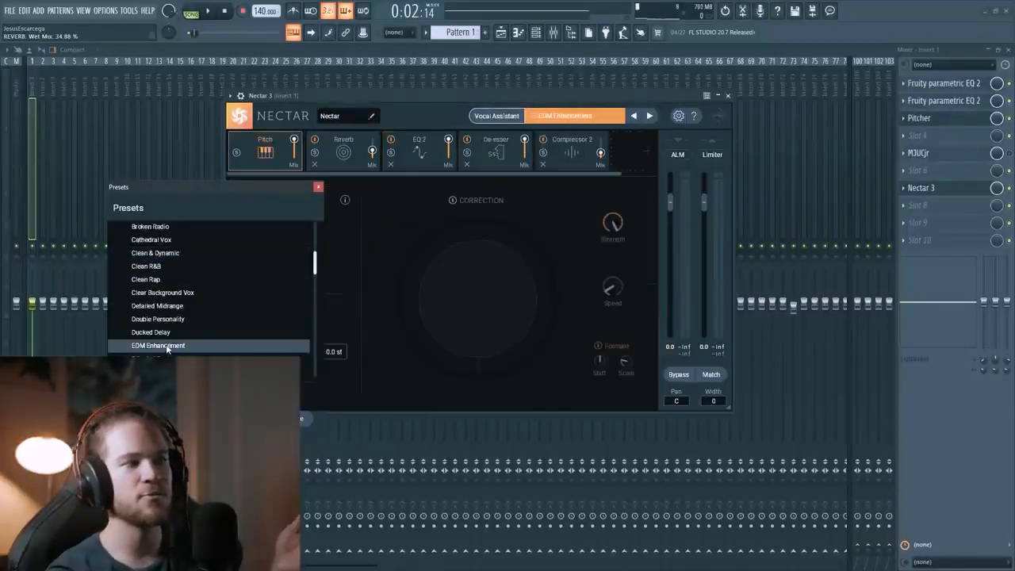
{"action": "left_click", "coordinate": [301, 419]}
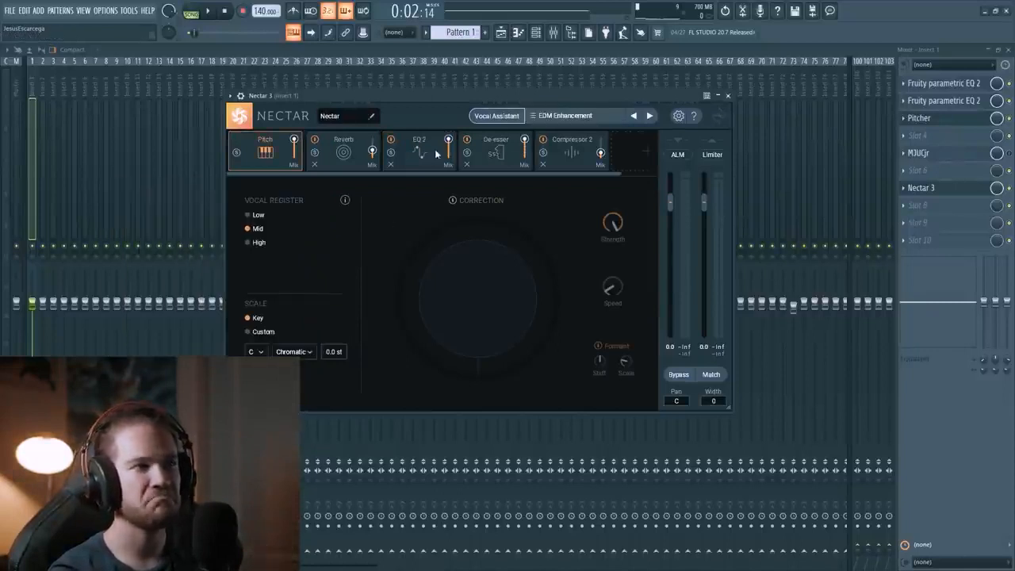
{"action": "left_click_drag", "start_coordinate": [449, 92], "coordinate": [439, 100]}
{"action": "key", "text": "space"}
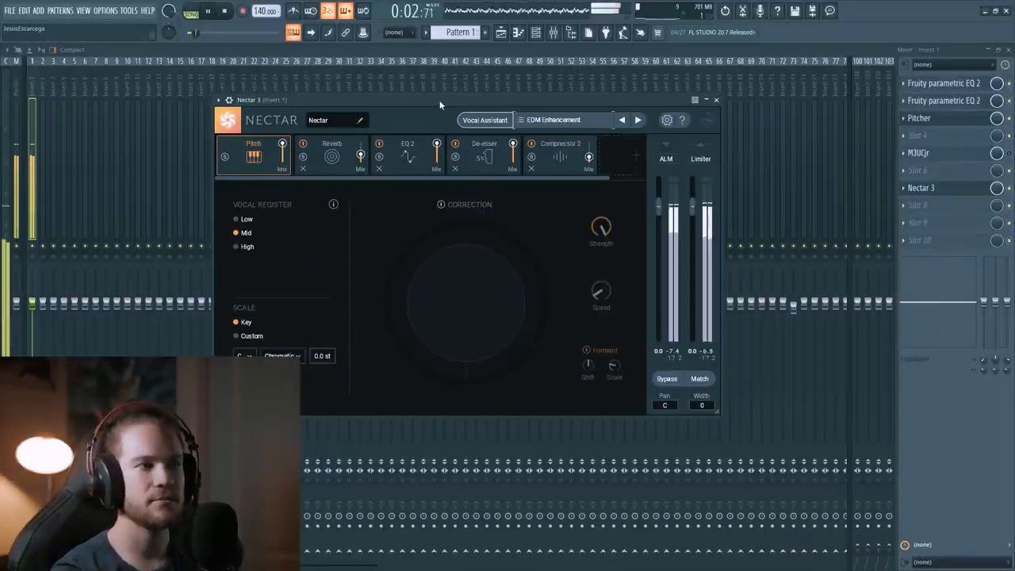
{"action": "key", "text": "space"}
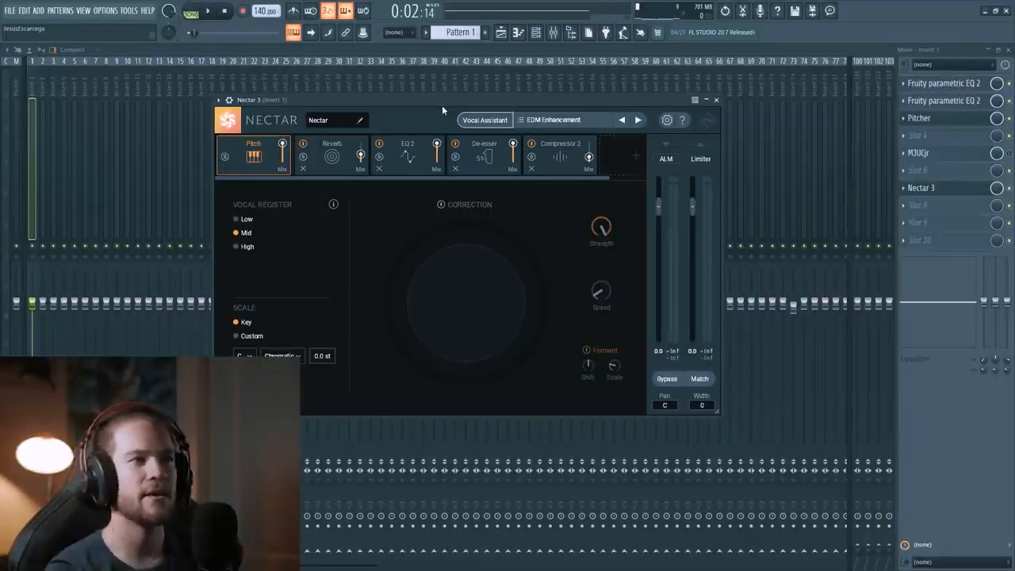
Step: Move the Reverb module to the end of Nectar's chain, lower its mix to about 9, and bypass it
{"action": "left_click_drag", "start_coordinate": [334, 168], "coordinate": [577, 152]}
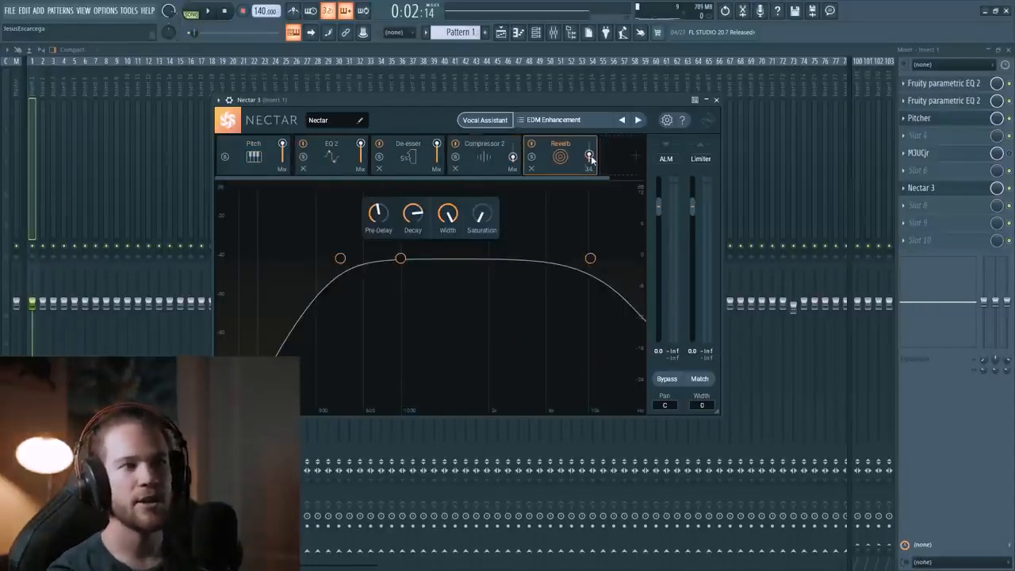
{"action": "left_click", "coordinate": [531, 144]}
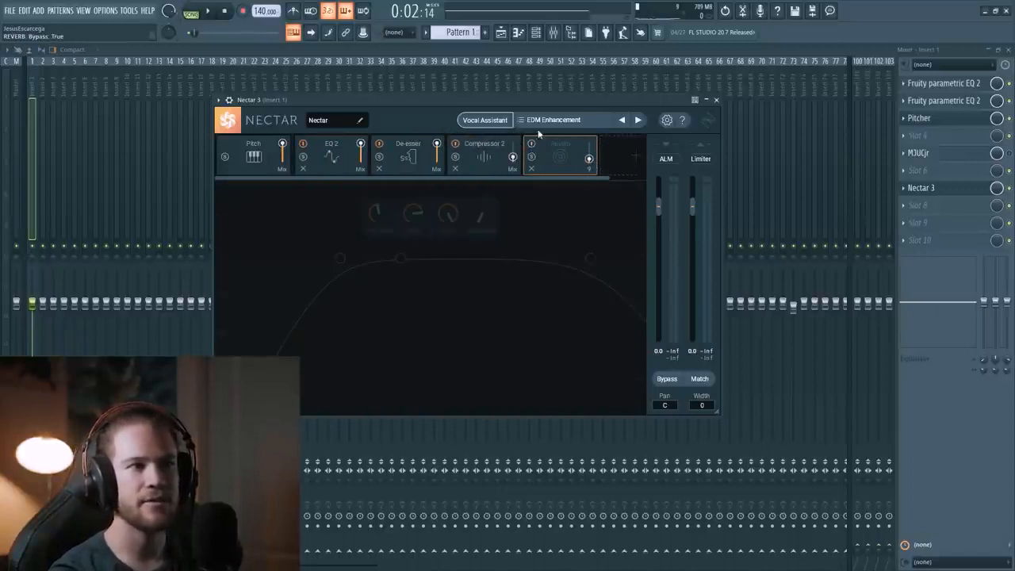
Step: Compare the vocal during playback with the whole Nectar chain bypassed and active
{"action": "key", "text": "space"}
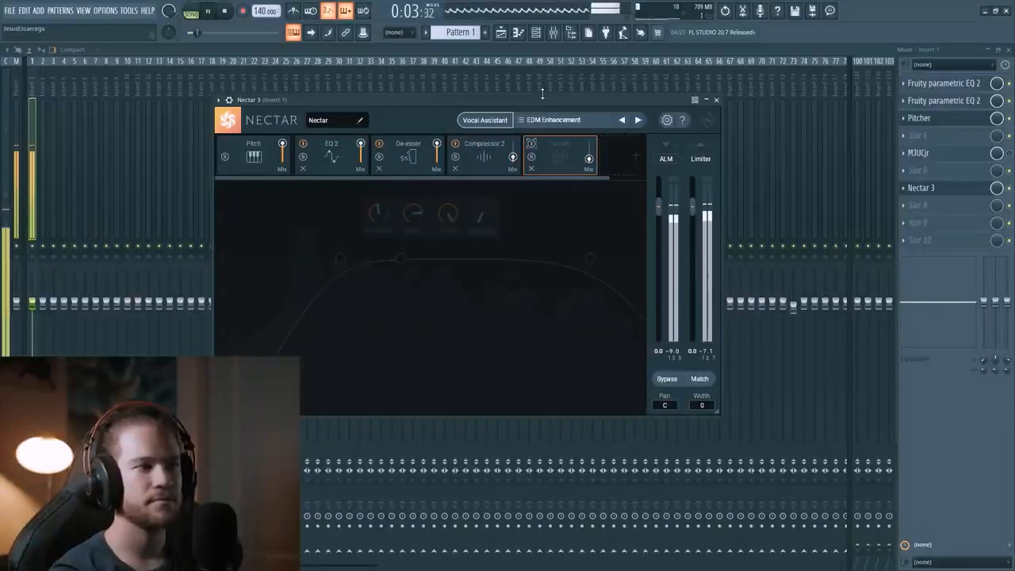
{"action": "left_click", "coordinate": [670, 381]}
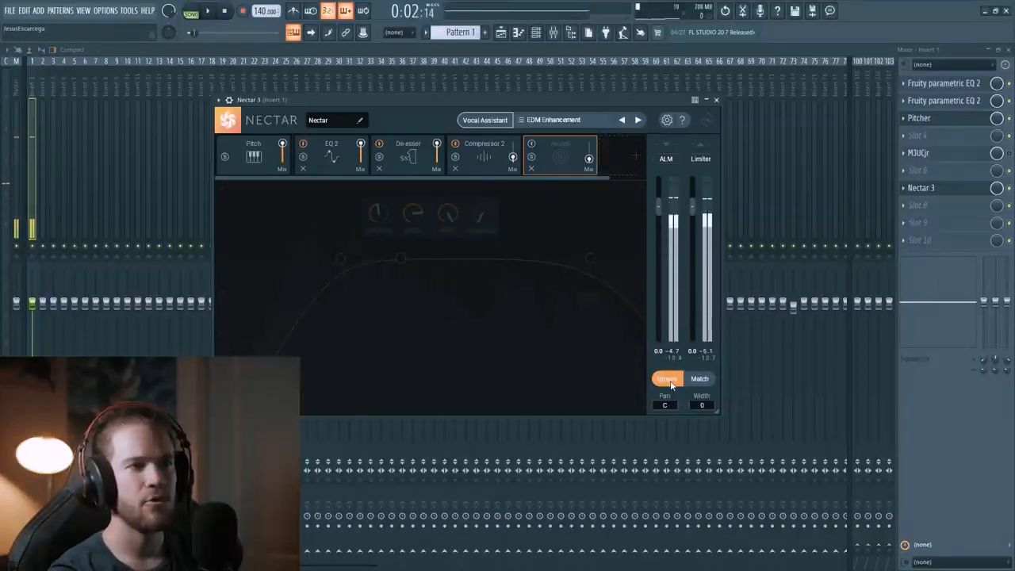
{"action": "left_click", "coordinate": [670, 380]}
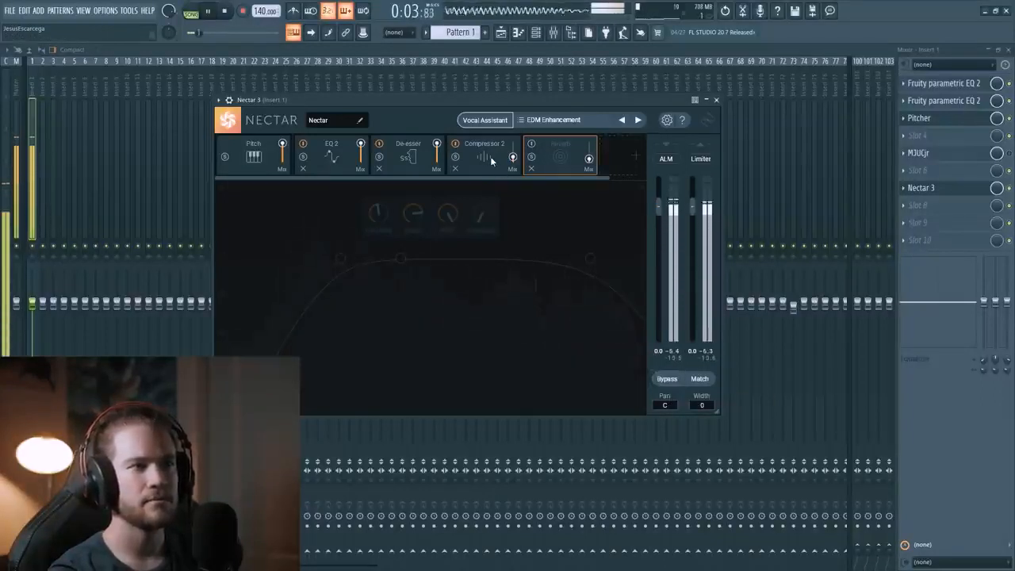
Step: Review the EQ 2, De-esser and Compressor 2 settings of the EDM Enhancement preset
{"action": "left_click", "coordinate": [341, 155]}
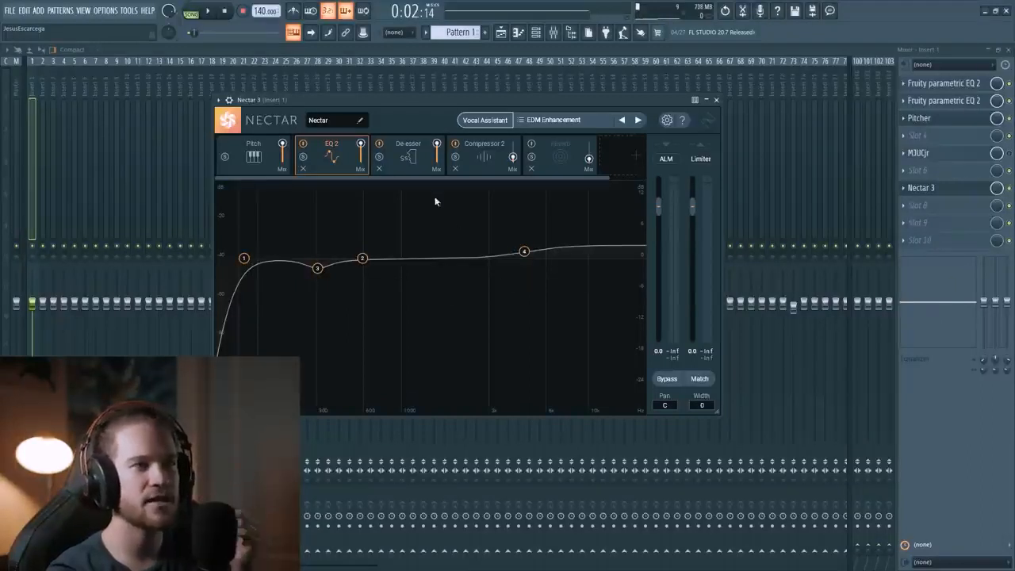
{"action": "left_click", "coordinate": [409, 159]}
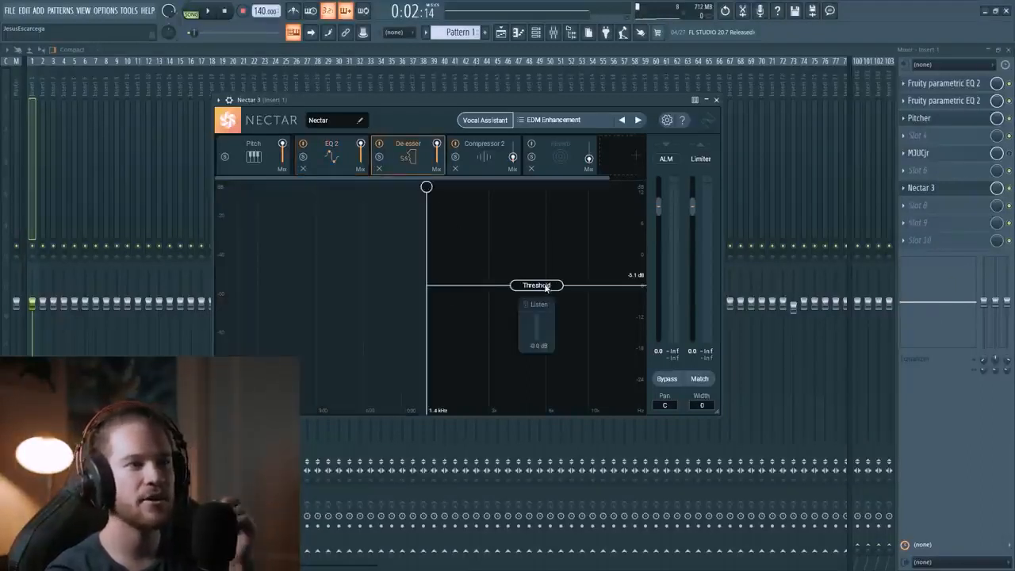
{"action": "left_click", "coordinate": [488, 154]}
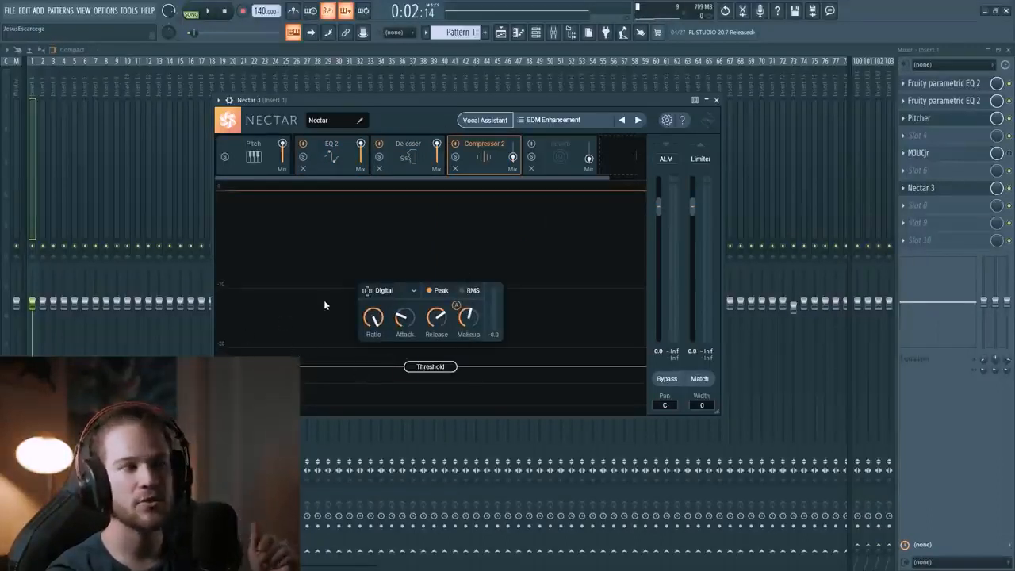
Step: Re-enable Nectar's Reverb module, check its low and high cutoff nodes, and audition the vocal with it
{"action": "left_click", "coordinate": [559, 163]}
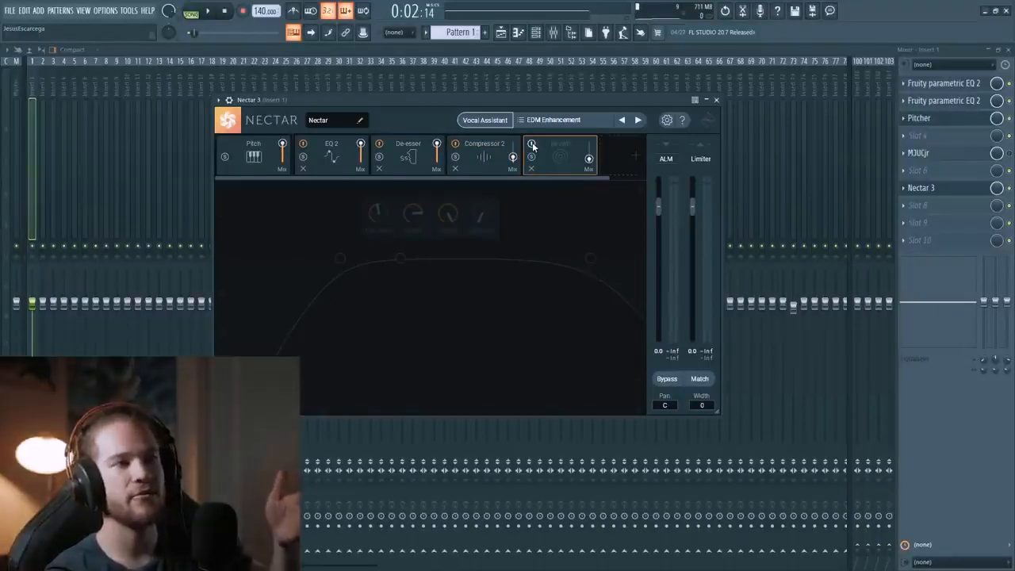
{"action": "left_click", "coordinate": [531, 145]}
{"action": "left_click", "coordinate": [340, 260]}
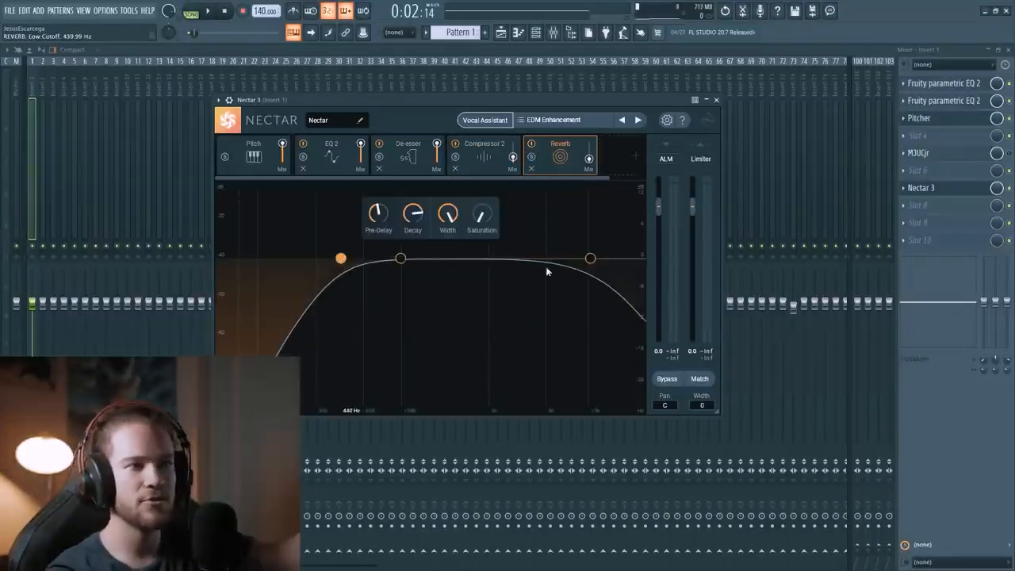
{"action": "left_click", "coordinate": [589, 259]}
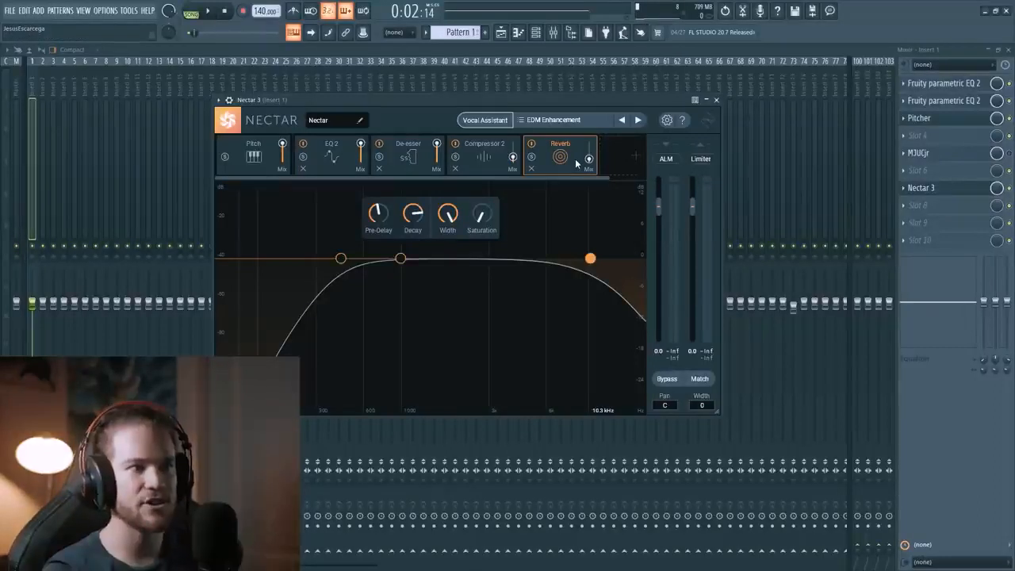
{"action": "key", "text": "space"}
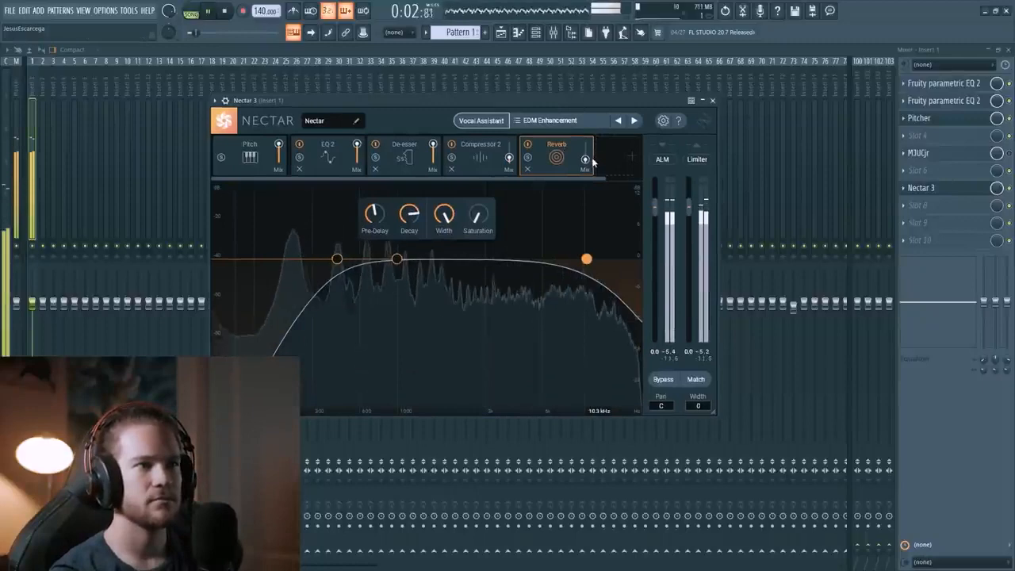
{"action": "key", "text": "space"}
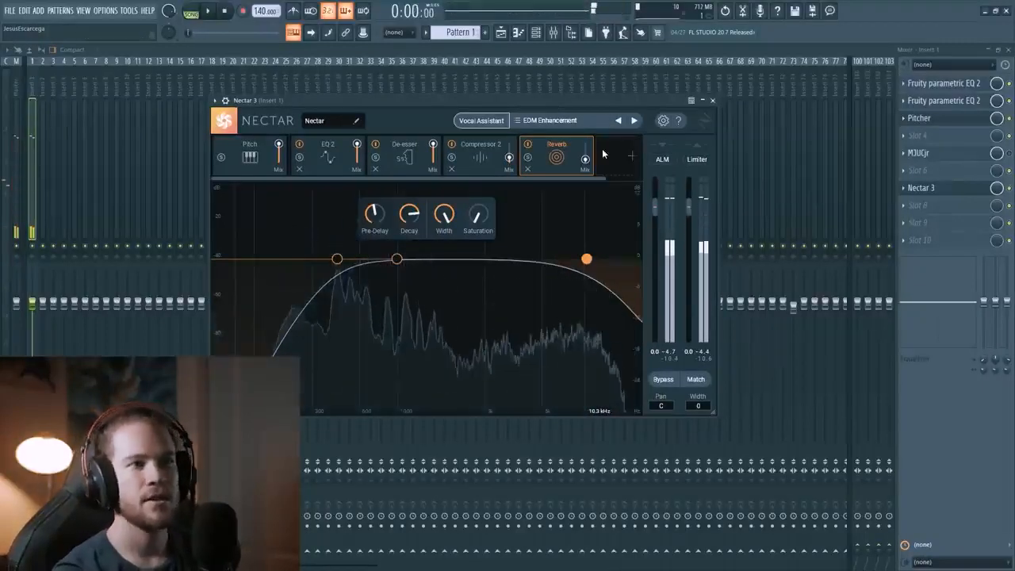